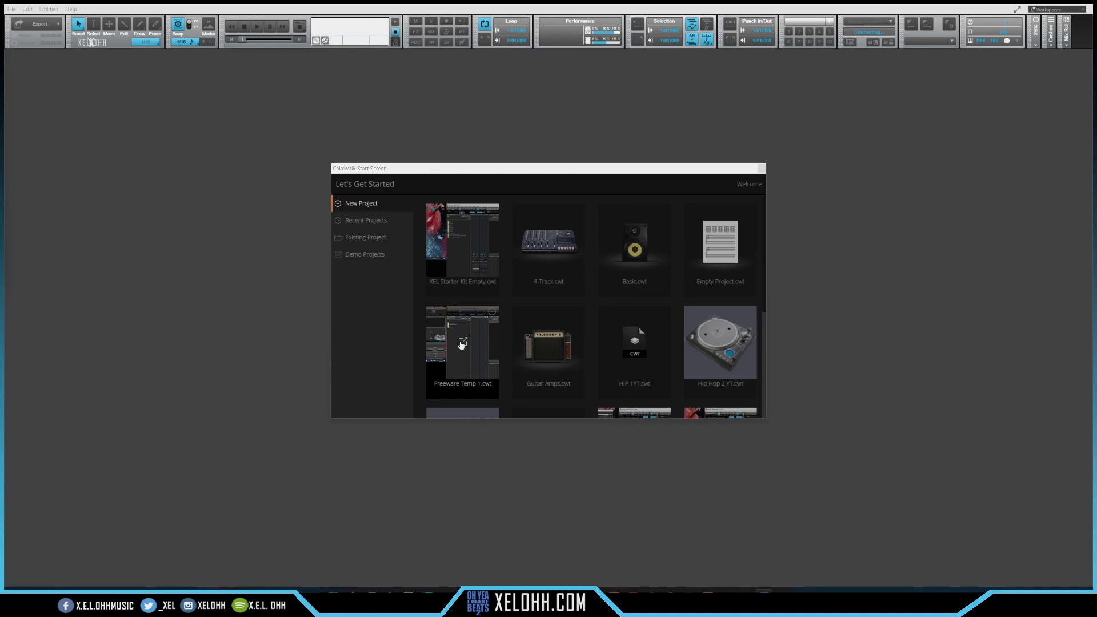
- Create a project from the Freeware Temp 1.cwt template and add eight instrument tracks using Komplete Kontrol
click(462, 344)
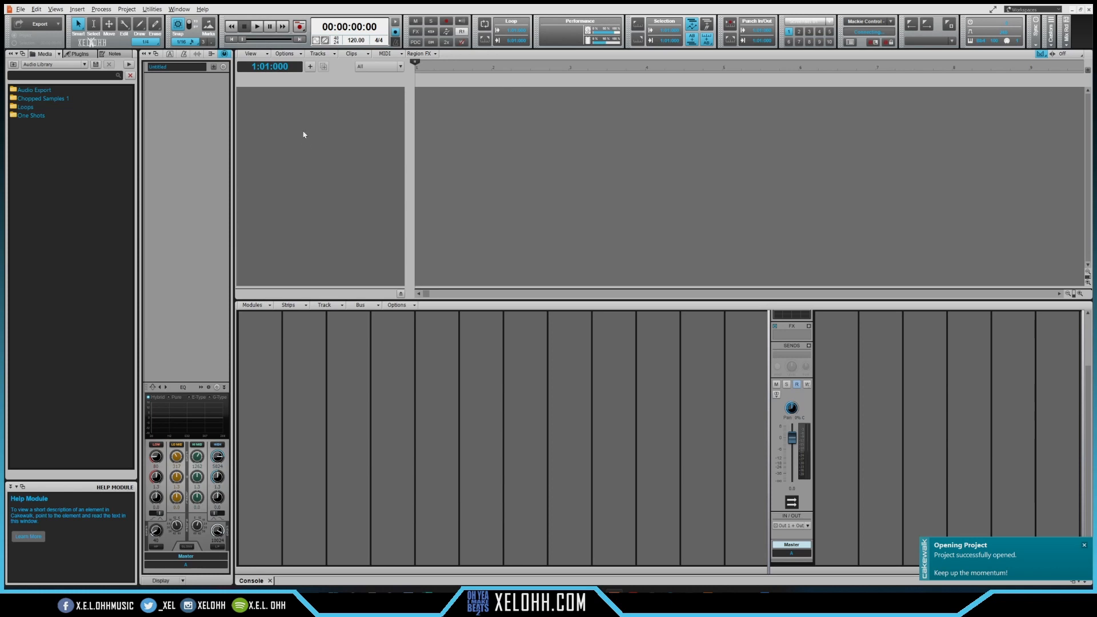
click(310, 66)
click(423, 29)
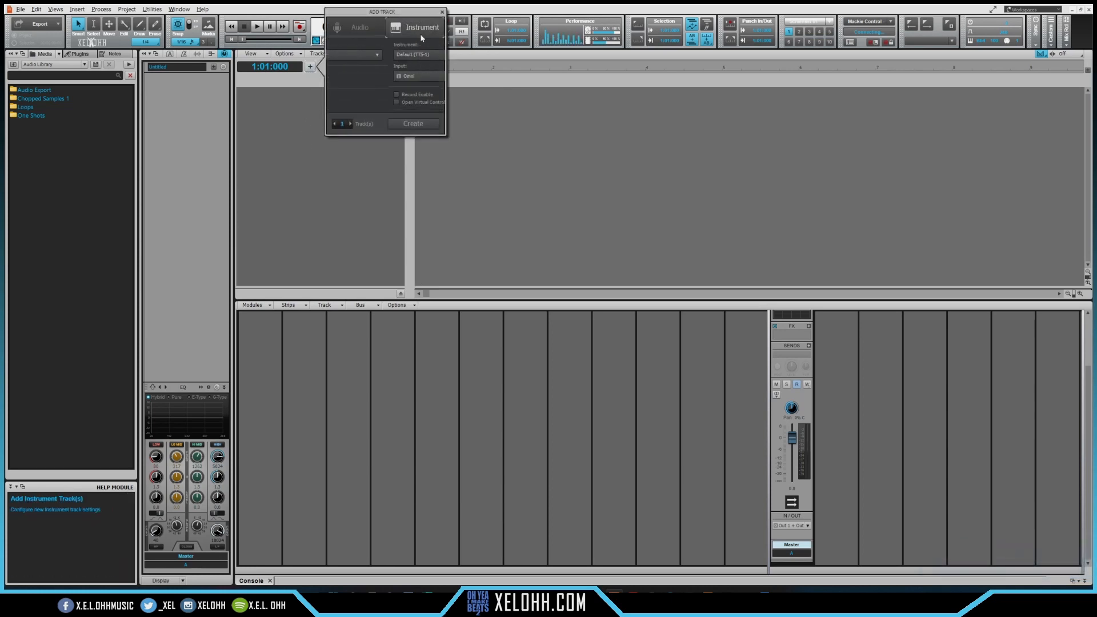
click(428, 55)
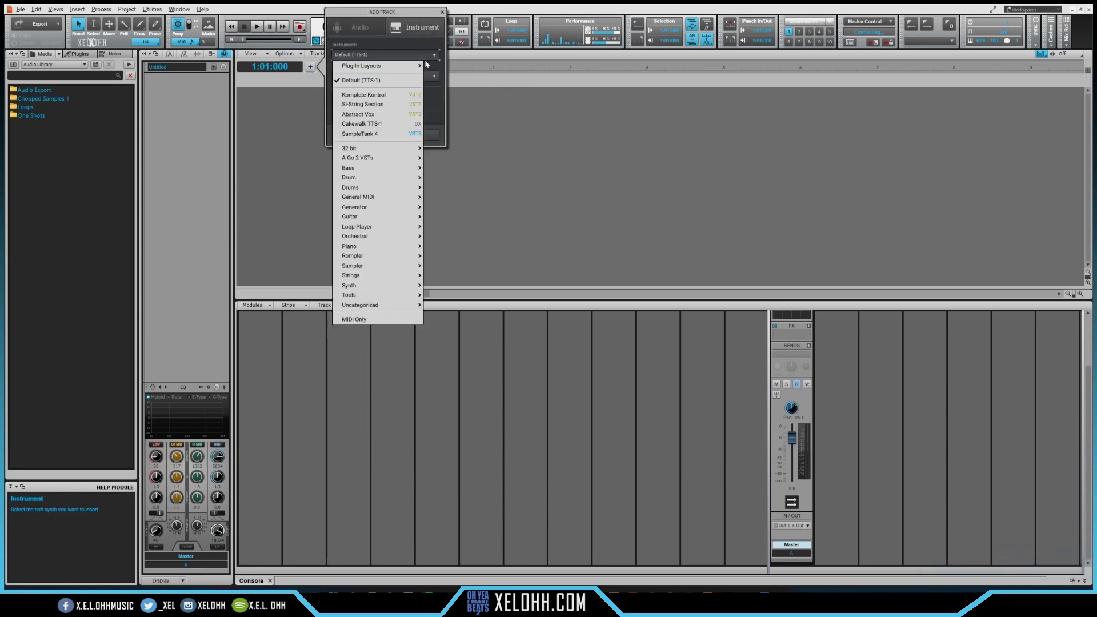
click(366, 95)
click(350, 135)
click(351, 135)
click(350, 135)
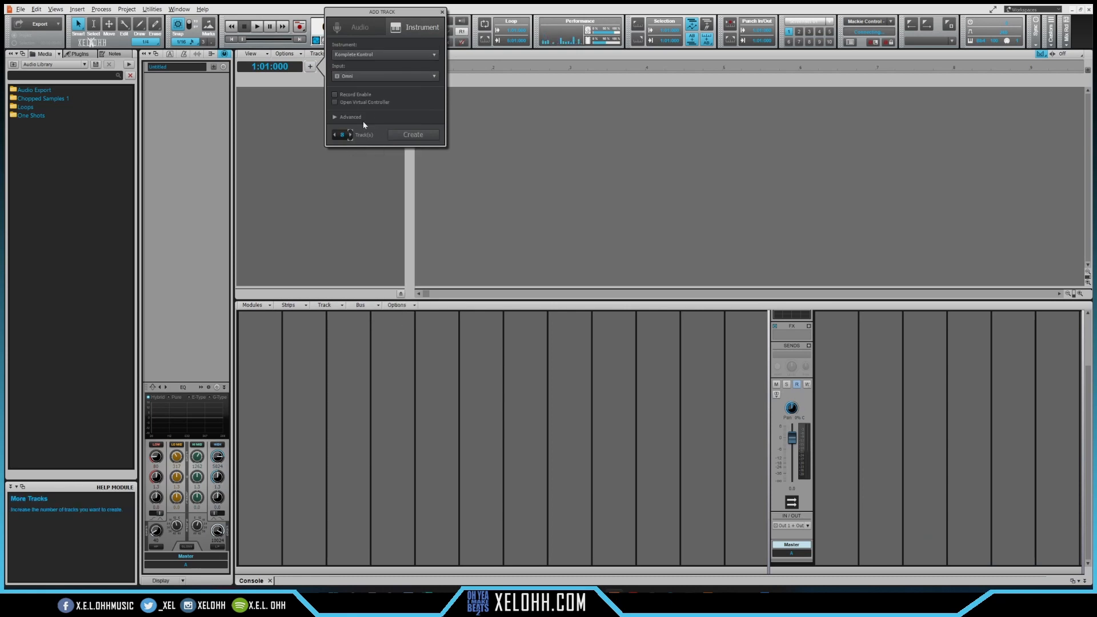
click(420, 140)
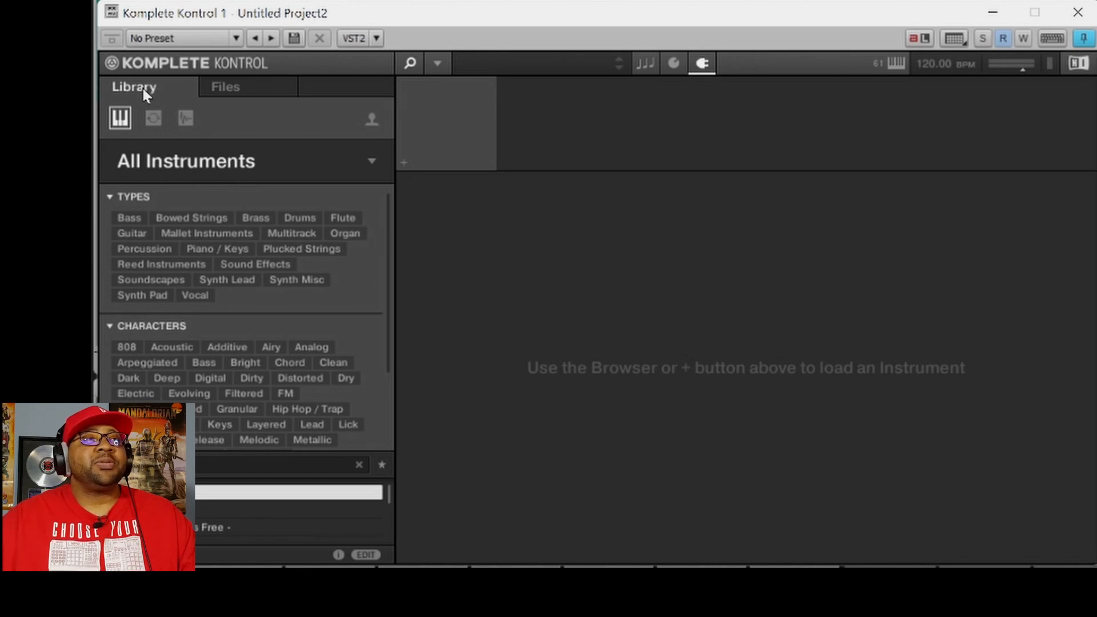
- Examine Komplete Kontrol's file browser and the list of plug-in manufacturers available for loading an instrument
click(231, 86)
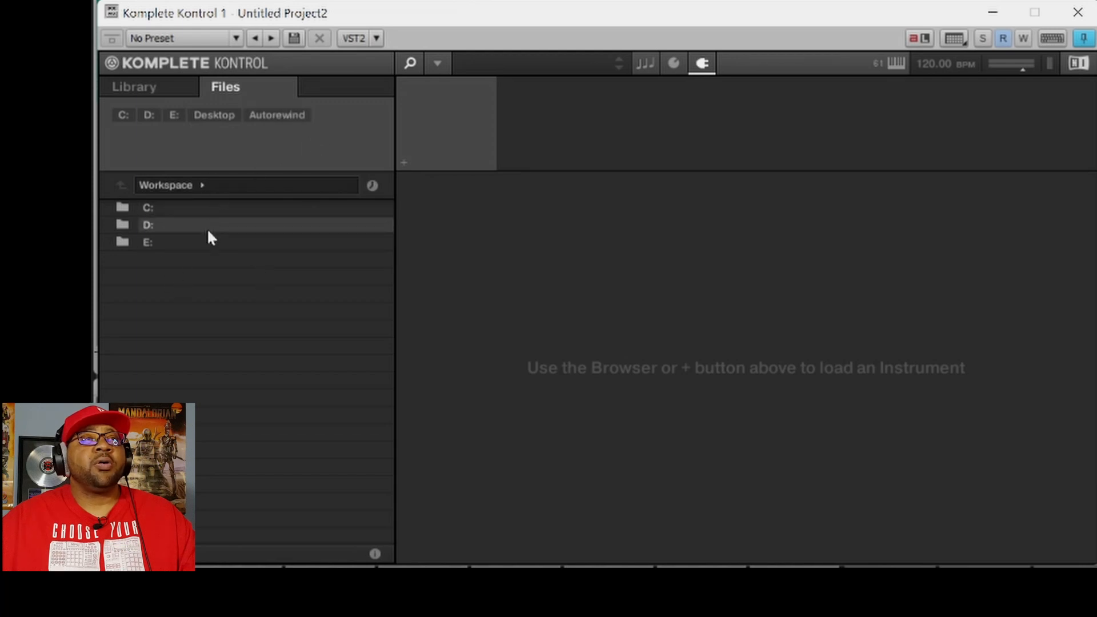
click(139, 93)
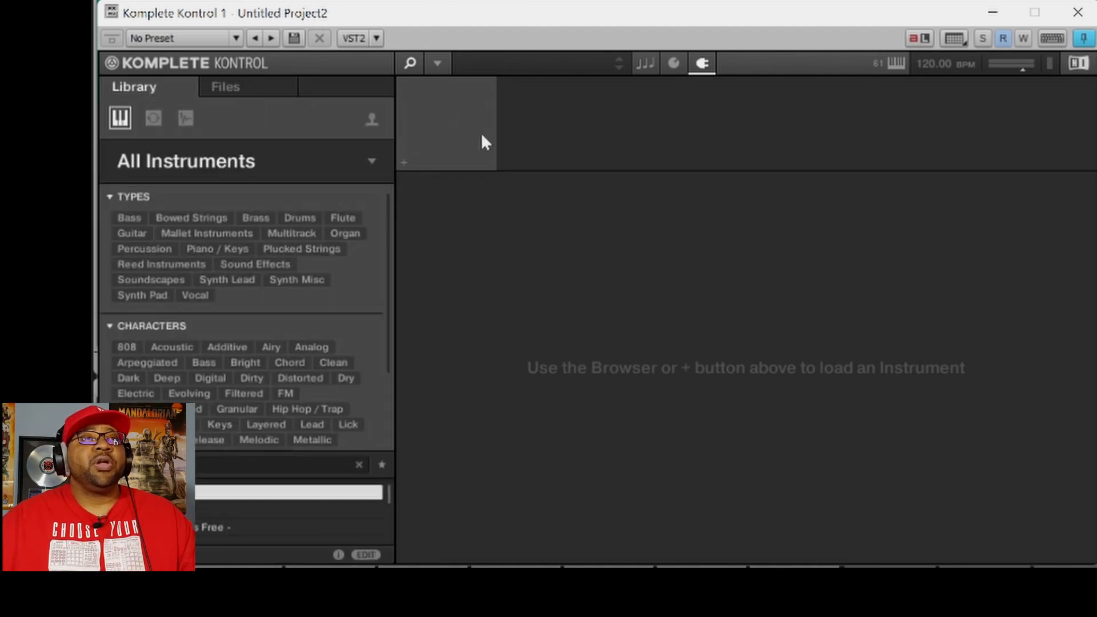
click(404, 162)
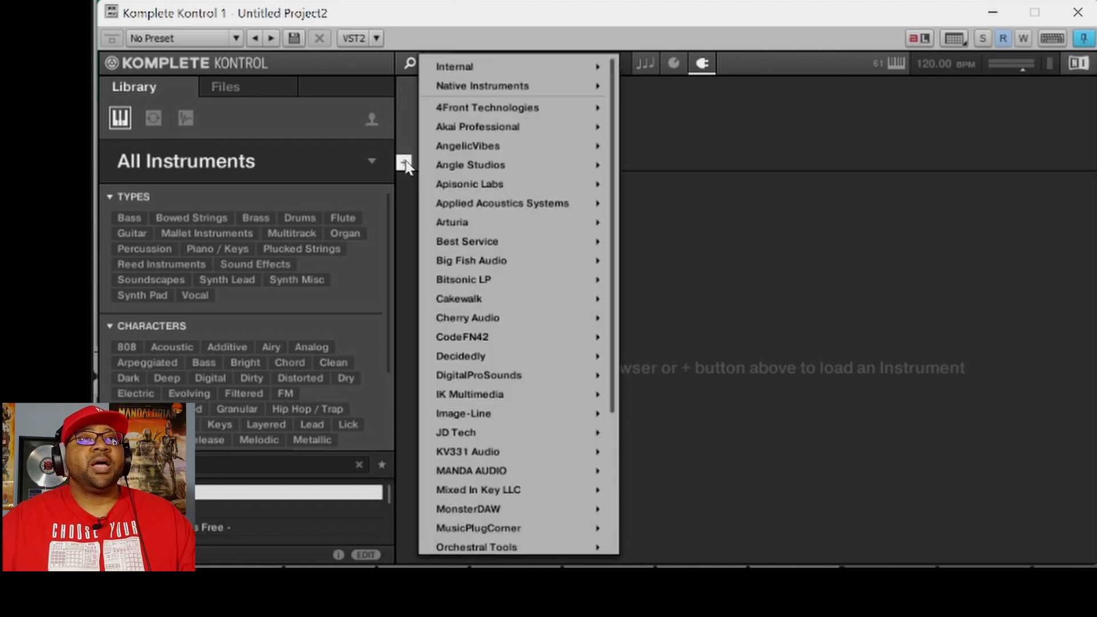
mouse_move(486, 283)
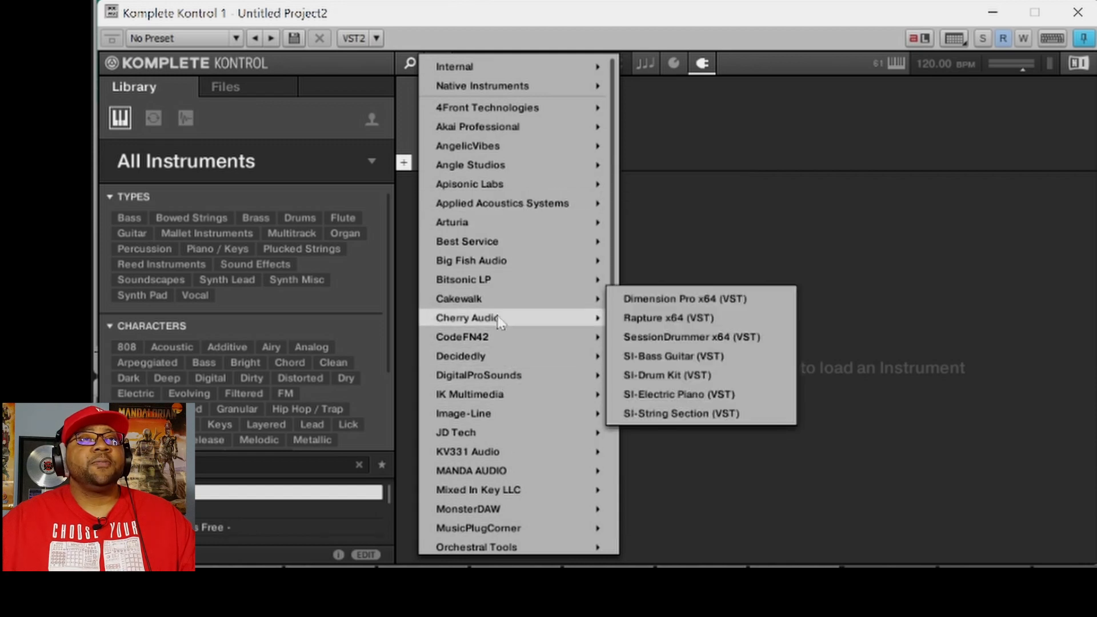
mouse_move(475, 435)
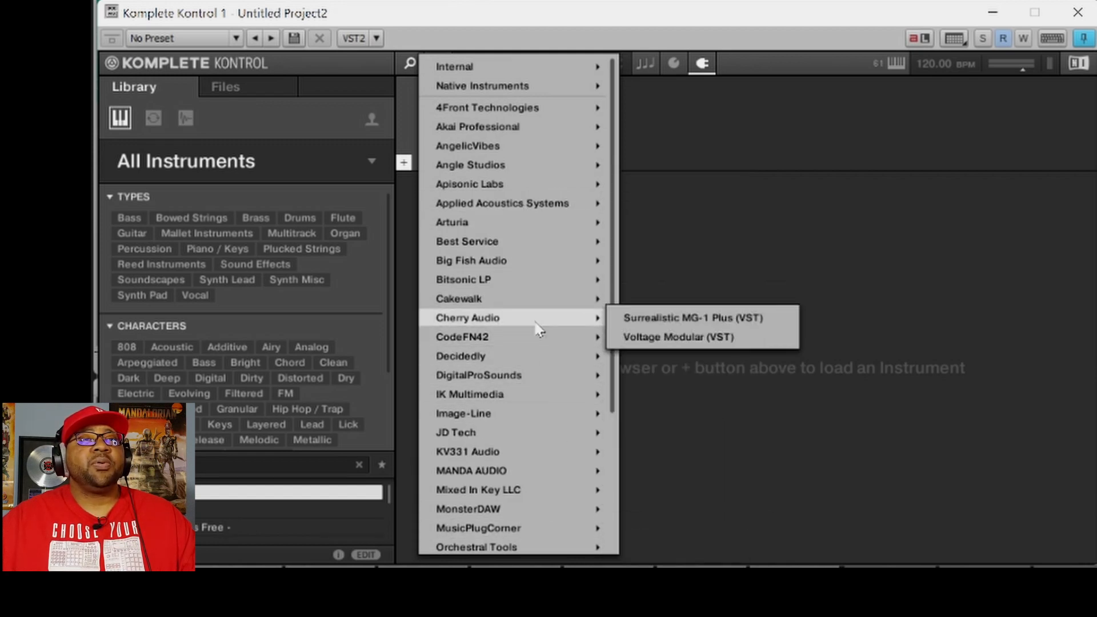
scroll(531, 330, down, 3)
scroll(532, 330, down, 2)
scroll(529, 332, up, 5)
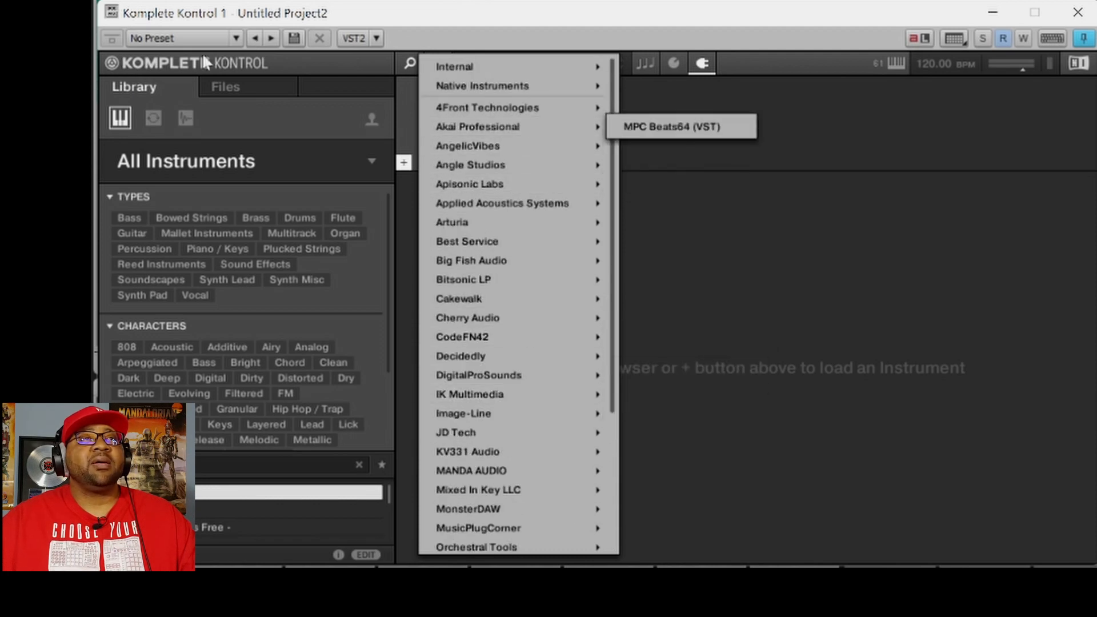
click(290, 60)
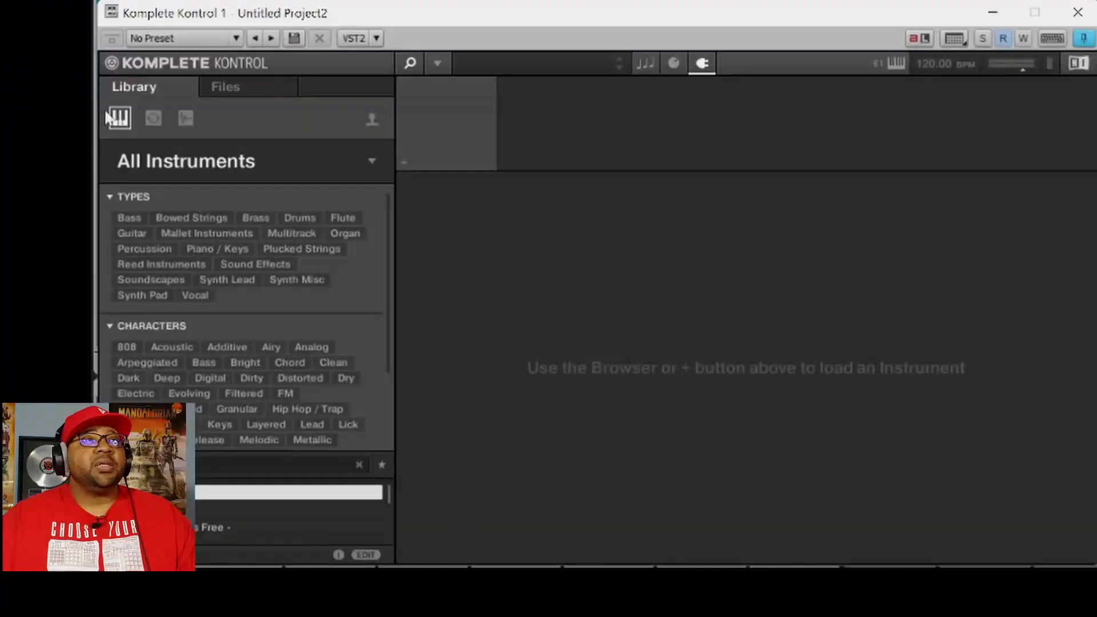
- Look through the factory loops and one-shots in the Komplete Kontrol library
click(154, 116)
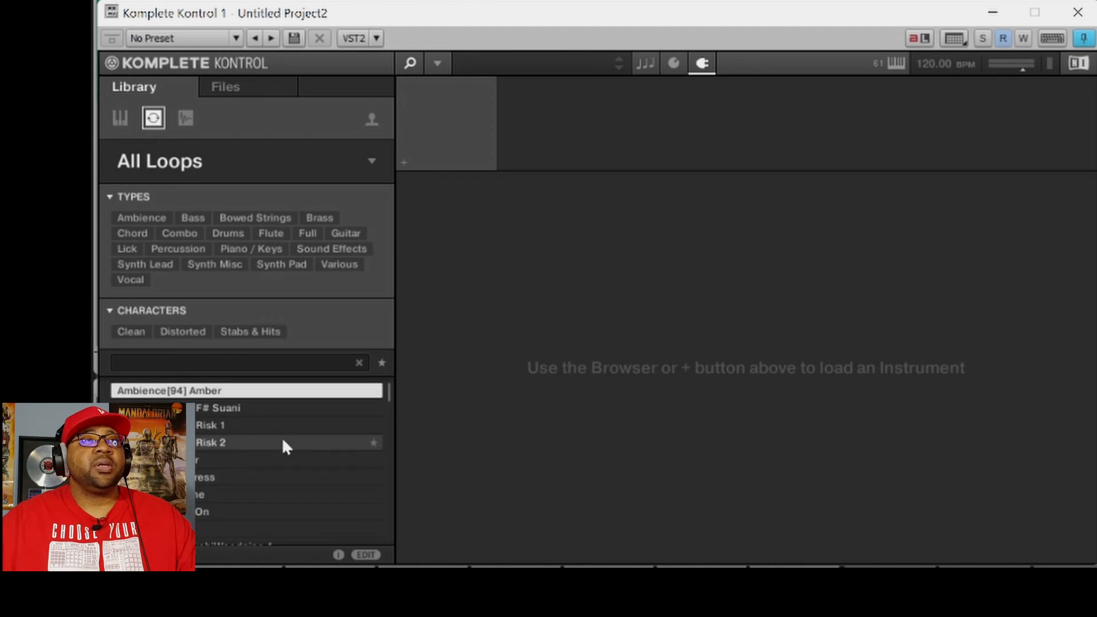
scroll(282, 438, down, 2)
scroll(283, 437, up, 2)
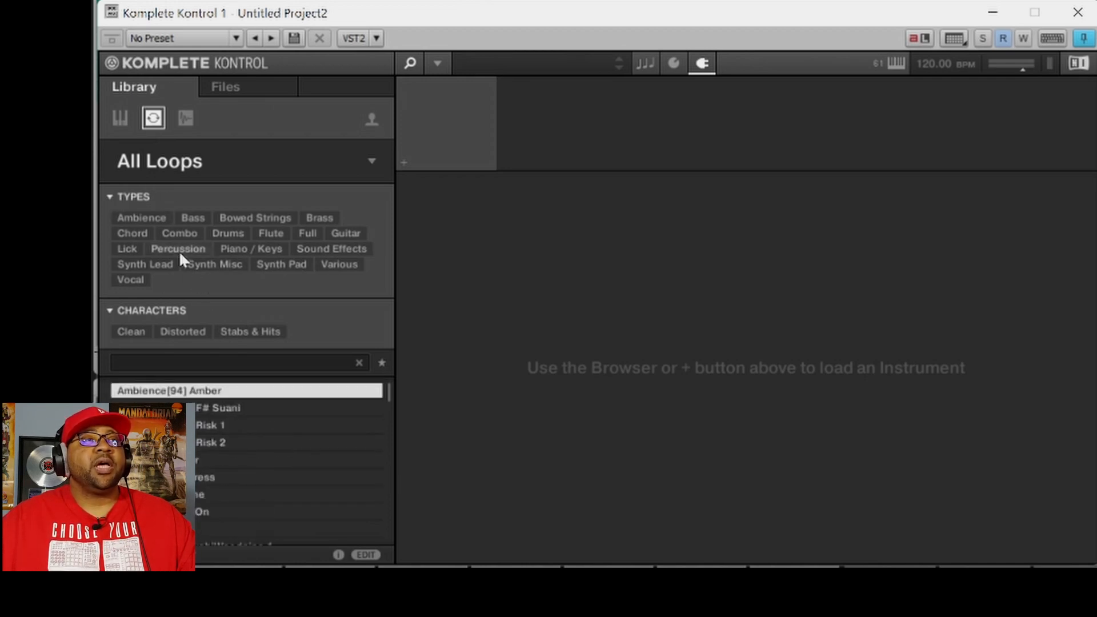
click(186, 117)
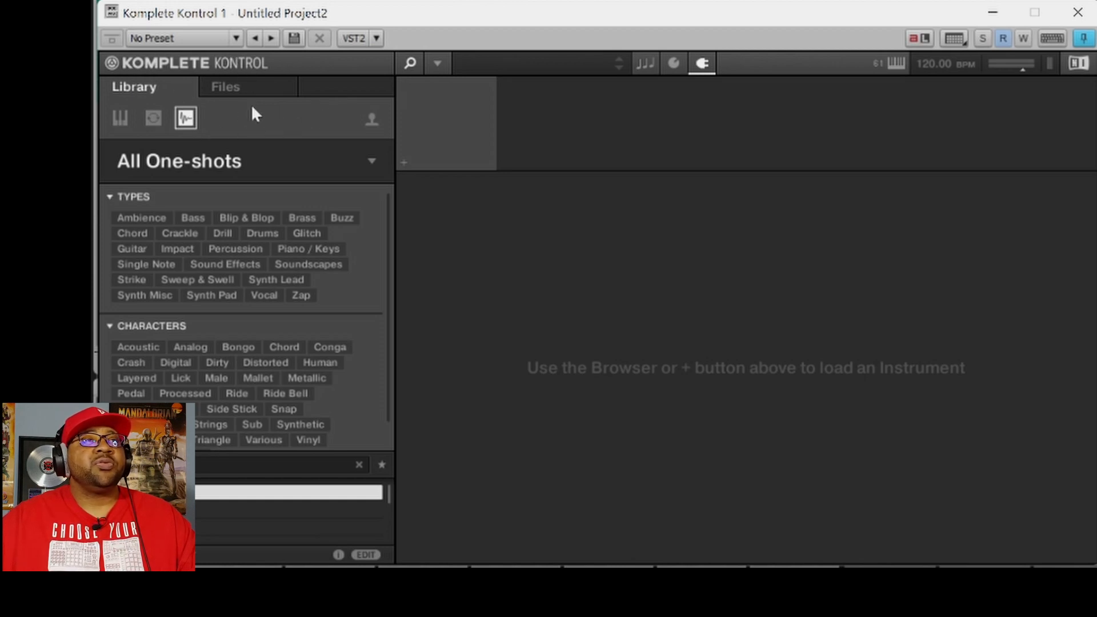
- Browse the user content for one-shots, loops and instruments, and return to the factory instruments
click(372, 116)
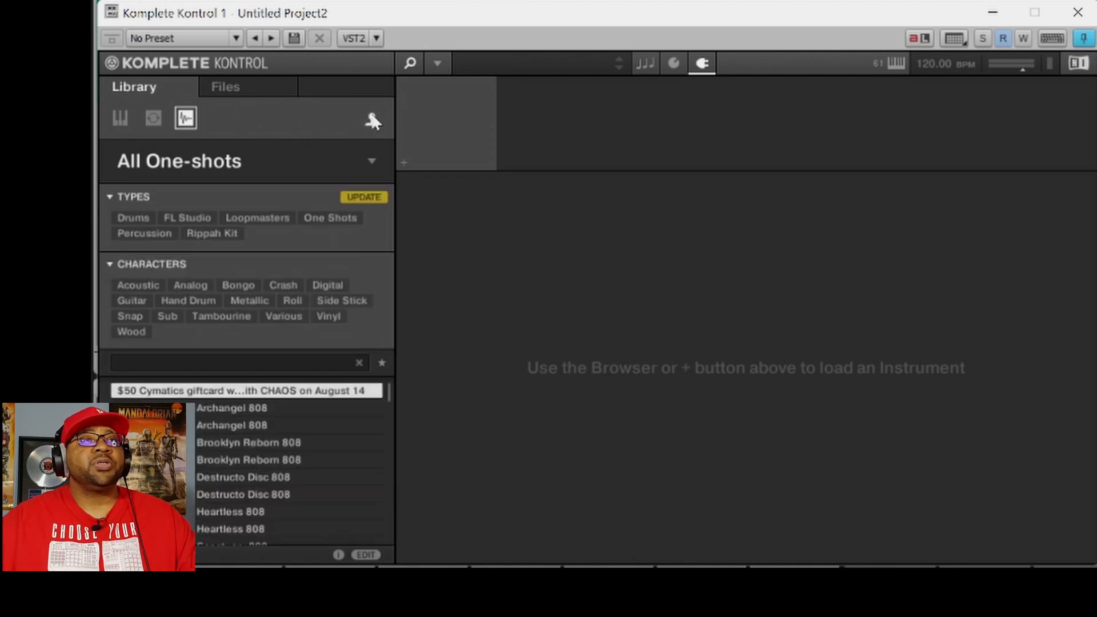
scroll(312, 428, down, 15)
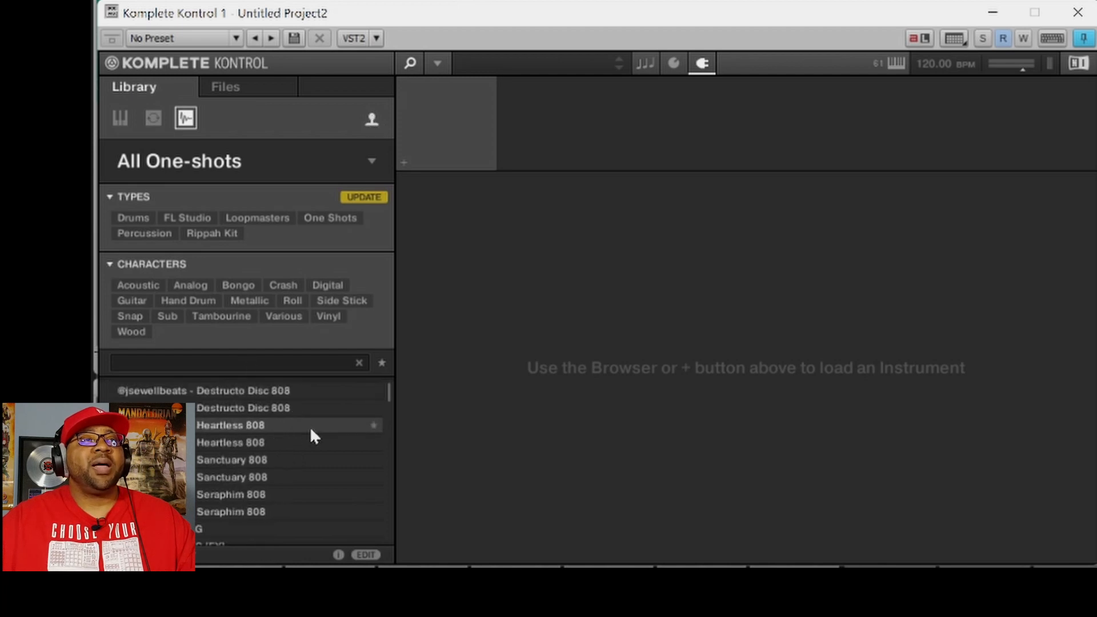
scroll(313, 423, down, 10)
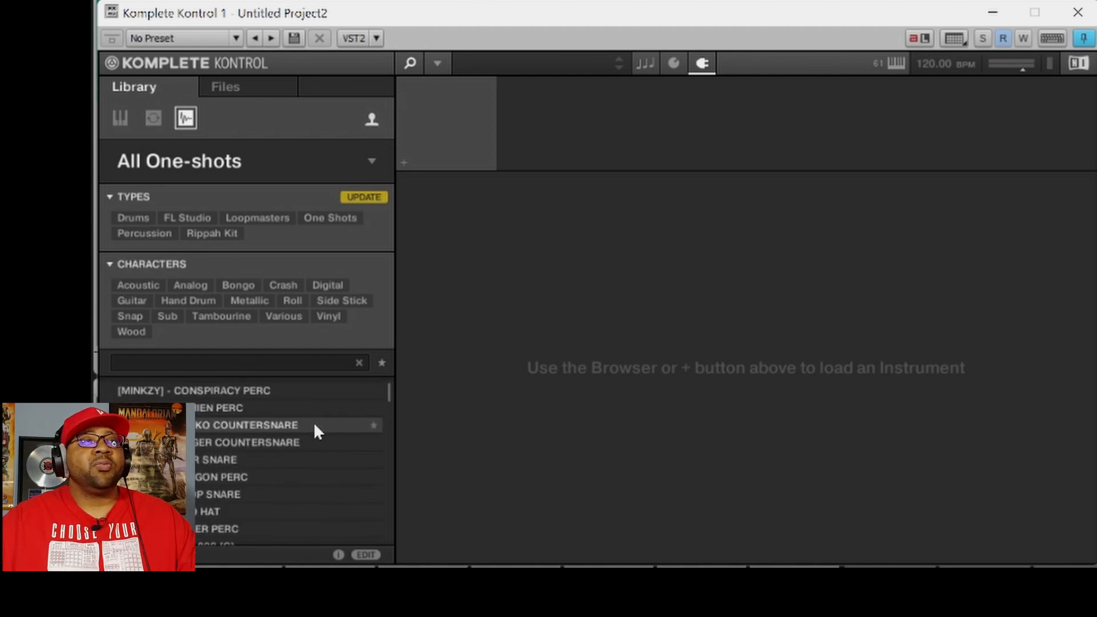
click(151, 119)
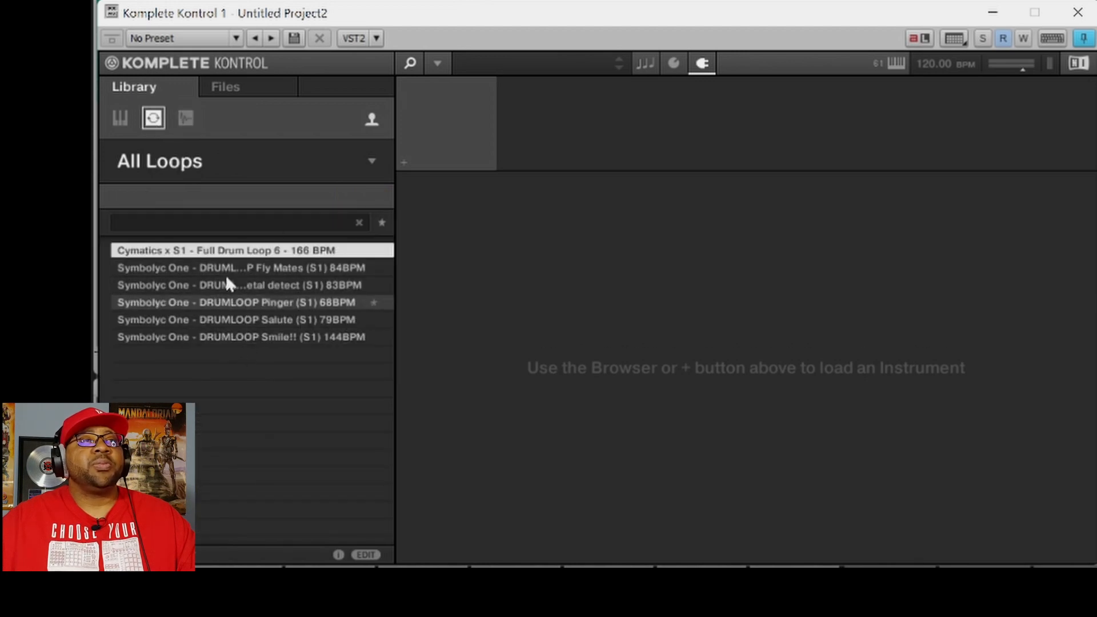
click(120, 117)
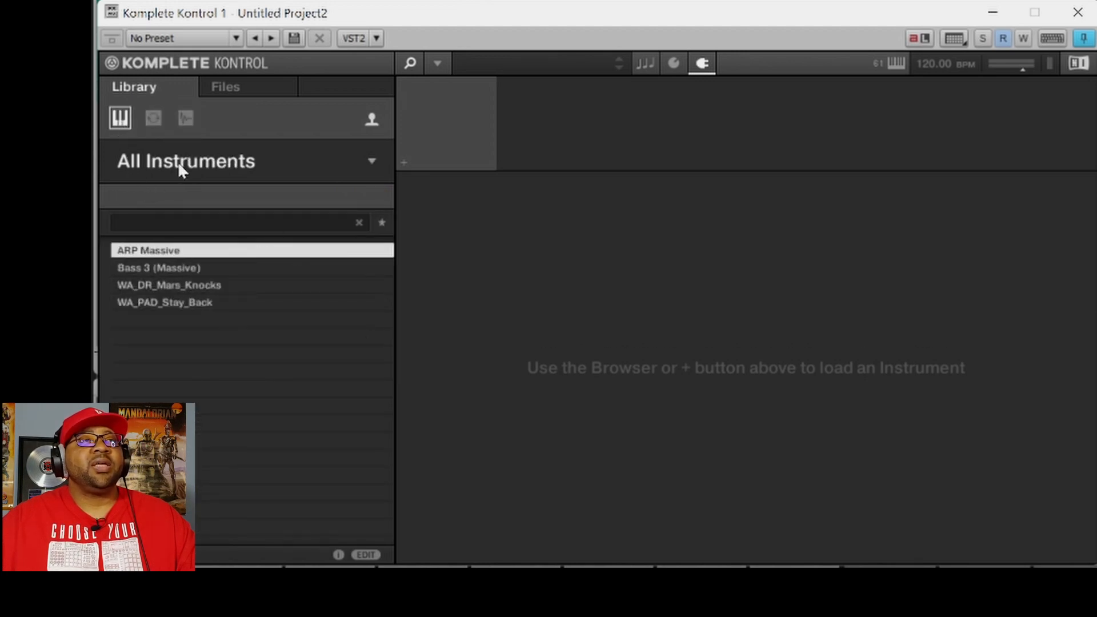
click(187, 118)
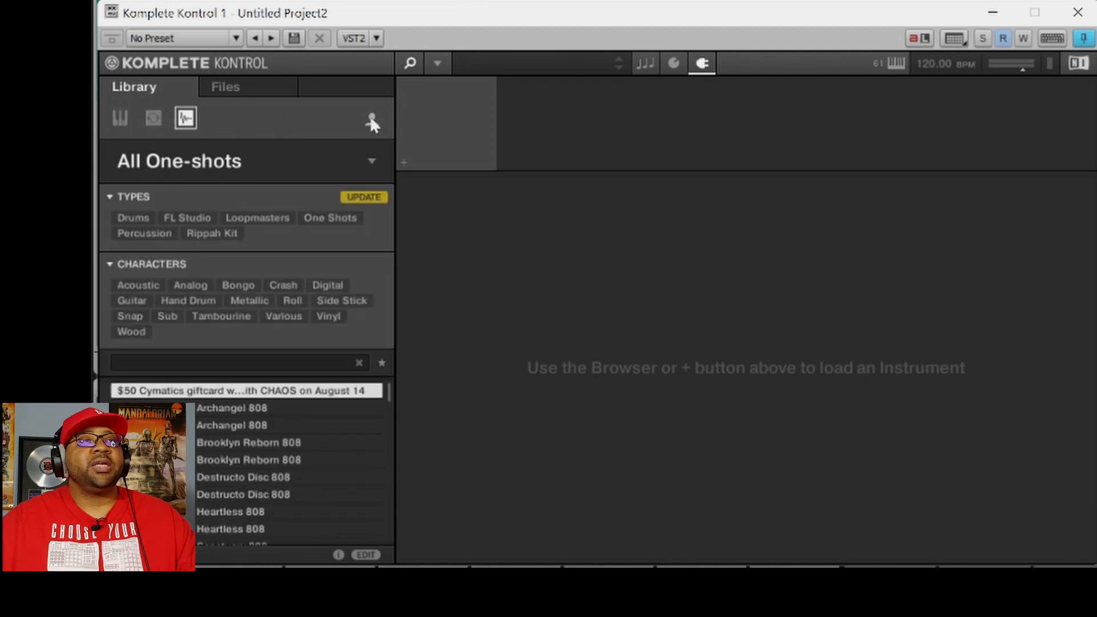
click(118, 116)
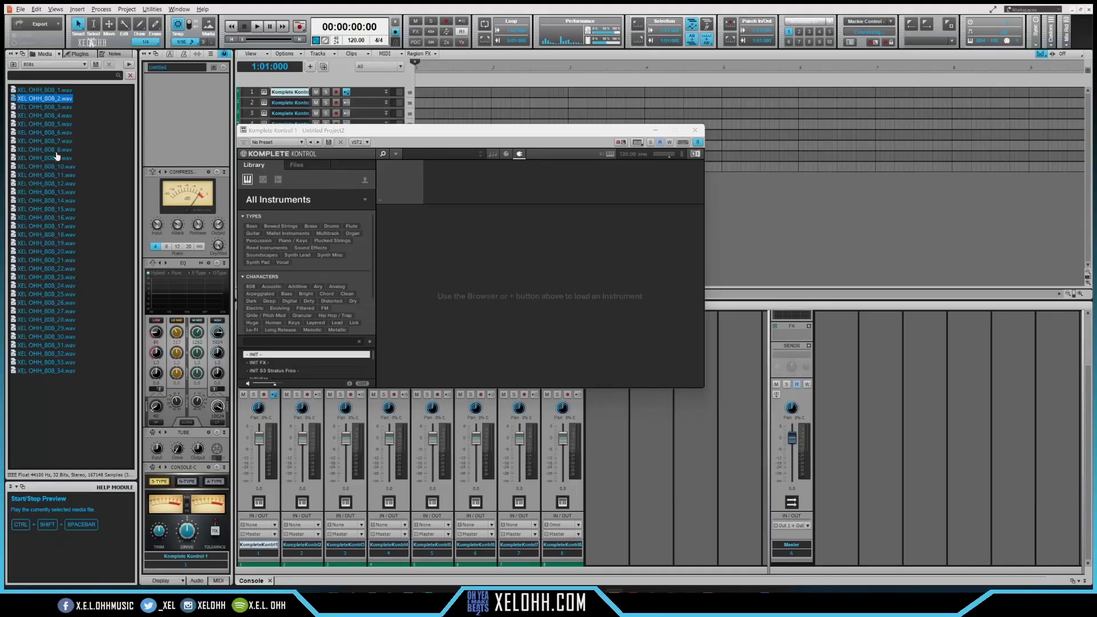
- Load the XEL OHH_808_2.wav sample from the media browser into the first Komplete Kontrol instance
drag(44, 98, 452, 252)
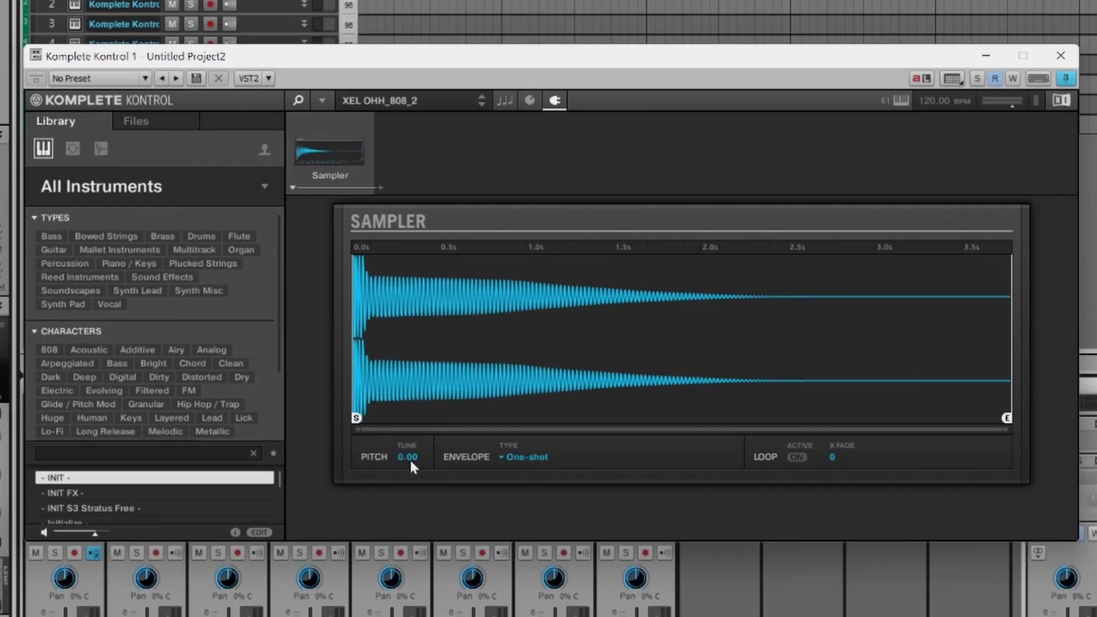
- Try the AHD envelope type on the sampler and switch it back to One-shot
click(503, 460)
click(528, 495)
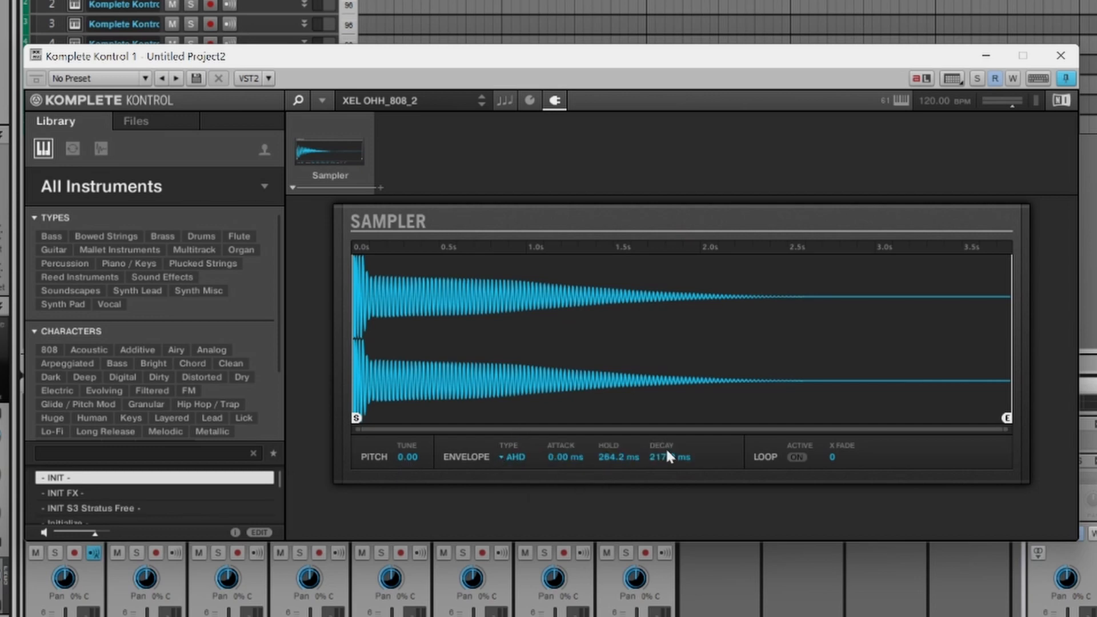
click(501, 457)
click(537, 508)
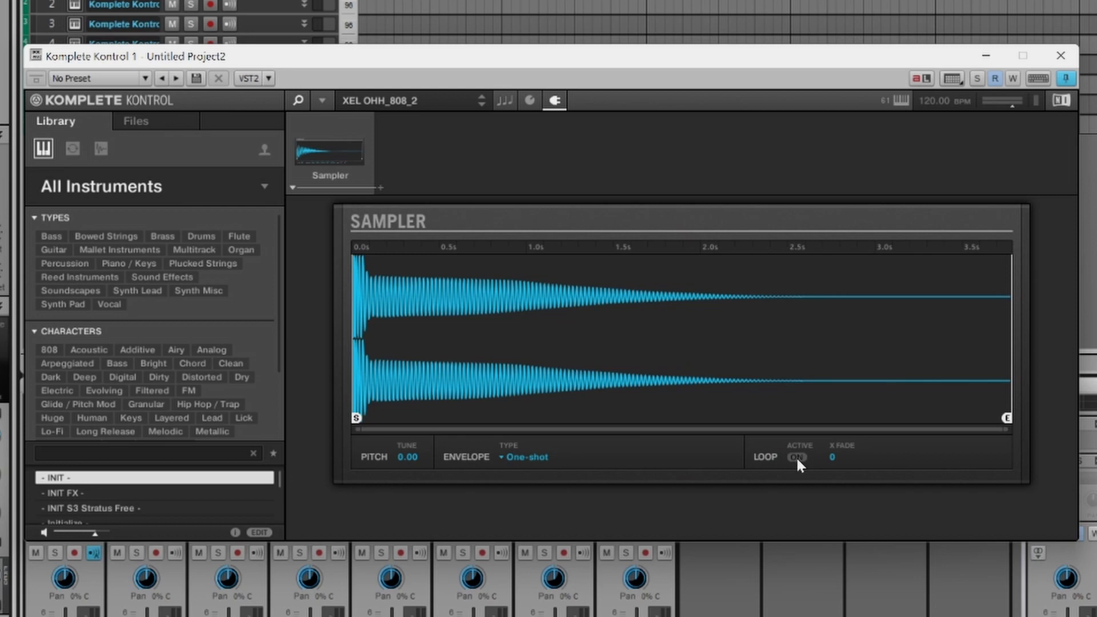
- Turn on looping for the 808 sample and narrow the loop region to a short section around 0.50 s
click(797, 457)
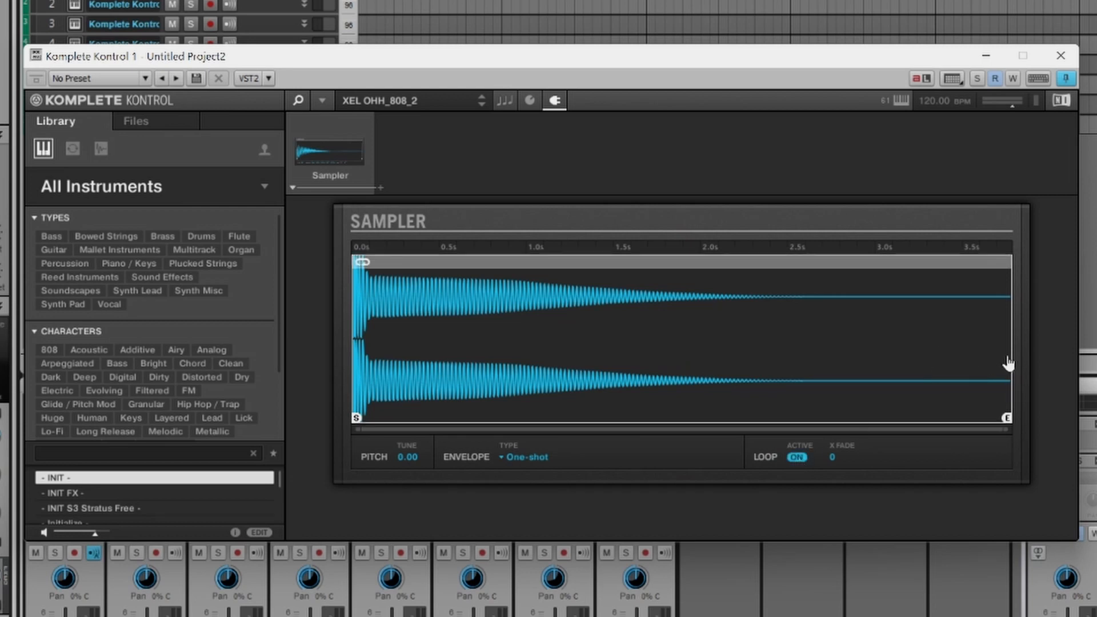
drag(1010, 353, 904, 348)
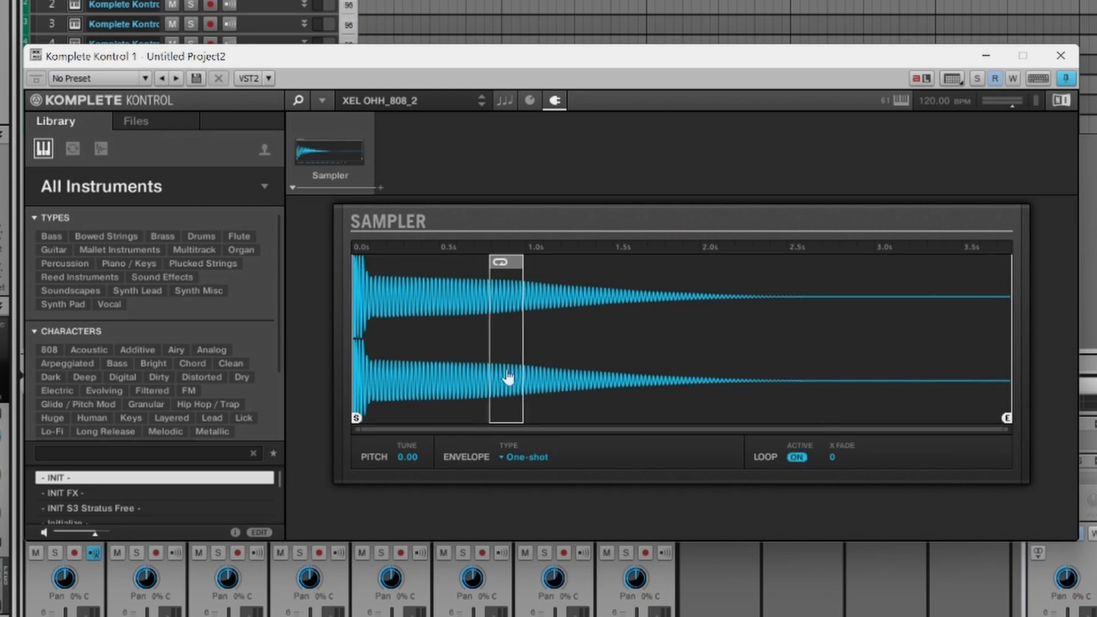
scroll(507, 375, up, 2)
scroll(507, 377, up, 4)
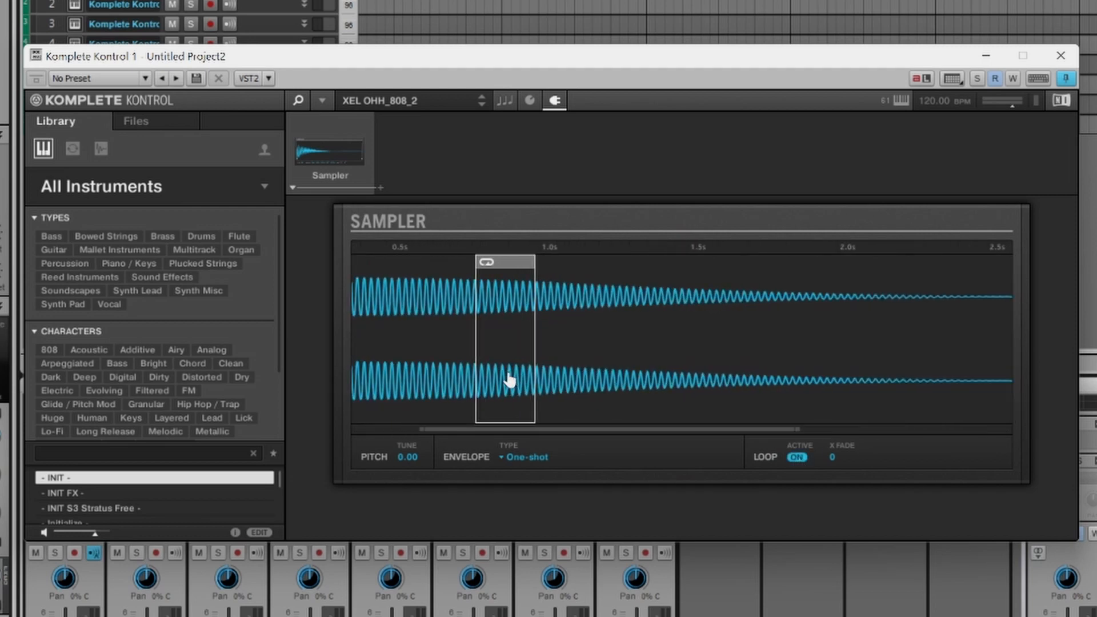
scroll(437, 341, up, 4)
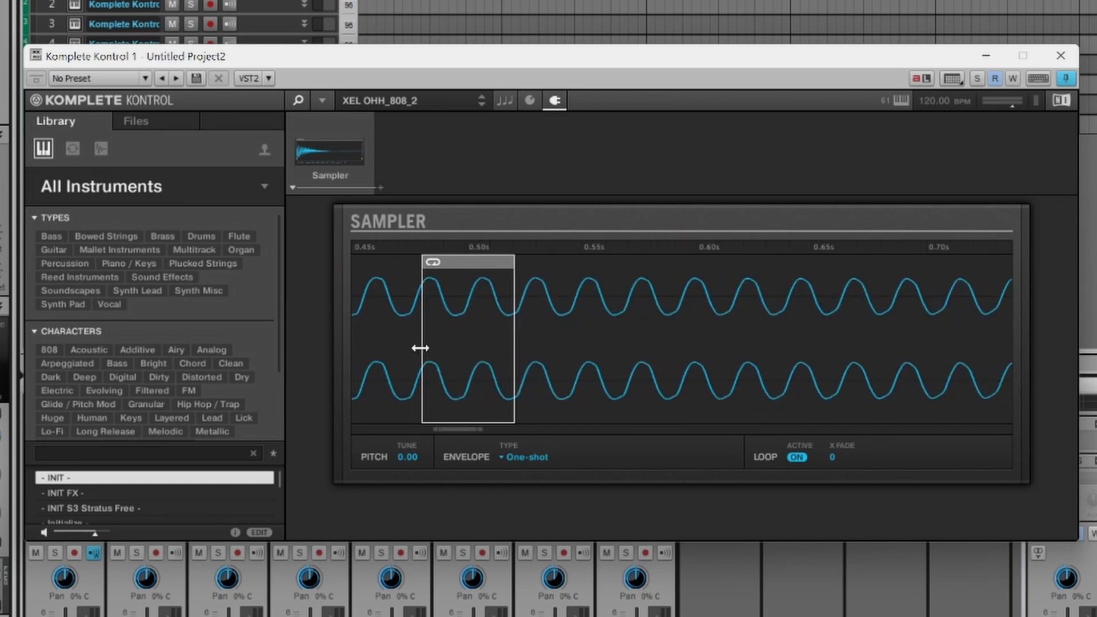
- Align the loop's start and end with waveform troughs at about 0.49 s and 0.58 s, and set the crossfade to 46
drag(420, 348, 450, 350)
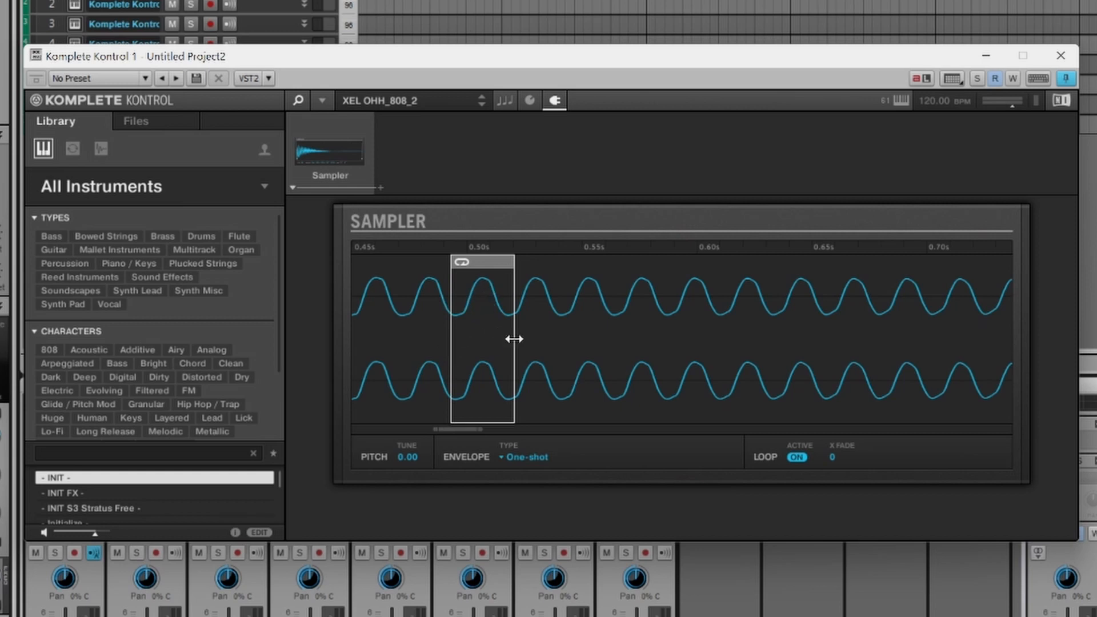
drag(514, 338, 667, 343)
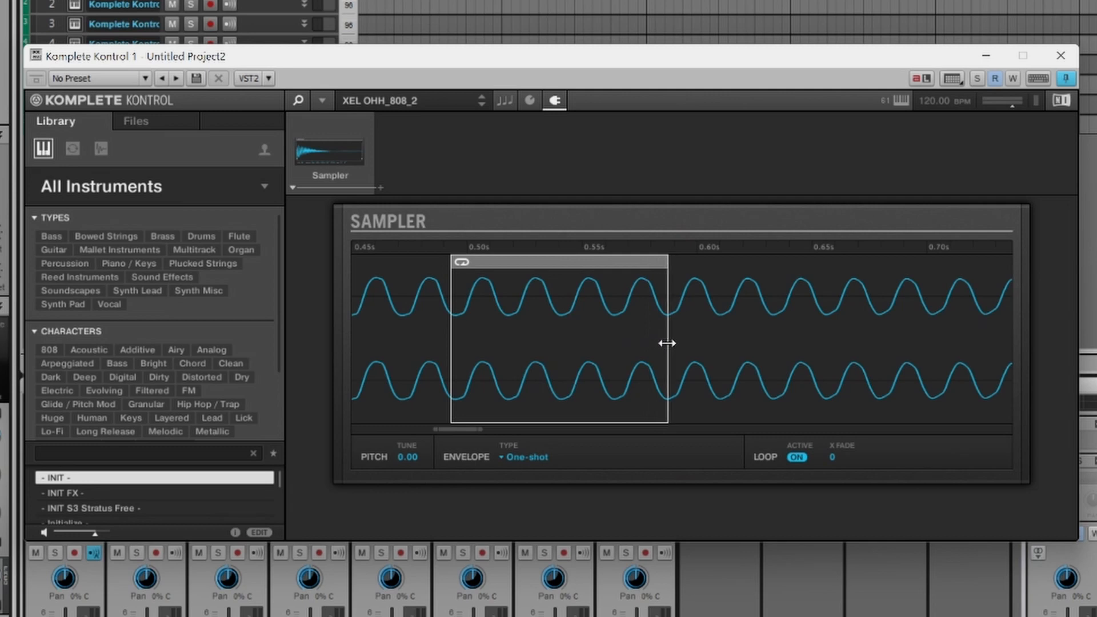
drag(451, 351, 451, 350)
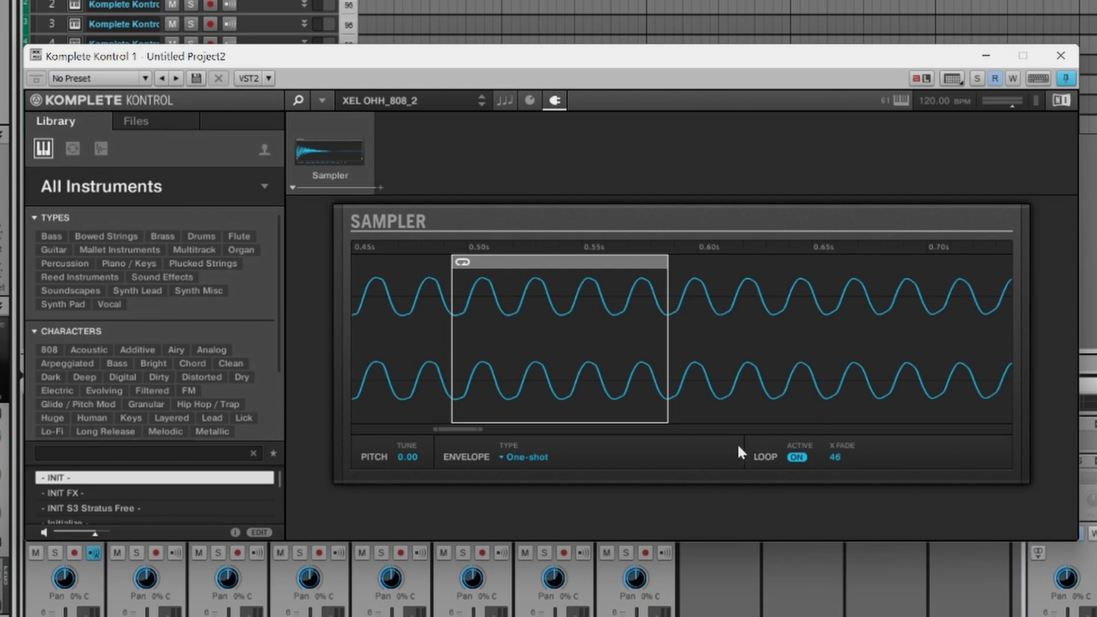
- Set the sampler's envelope type to ADSR and show the scale and arpeggiator settings
click(499, 457)
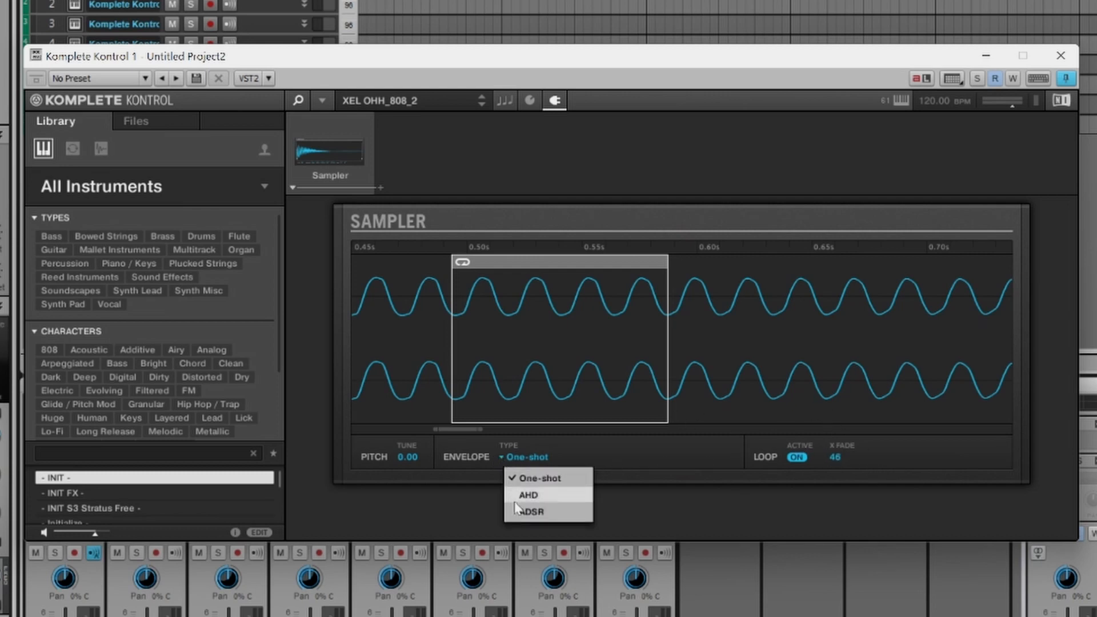
click(531, 513)
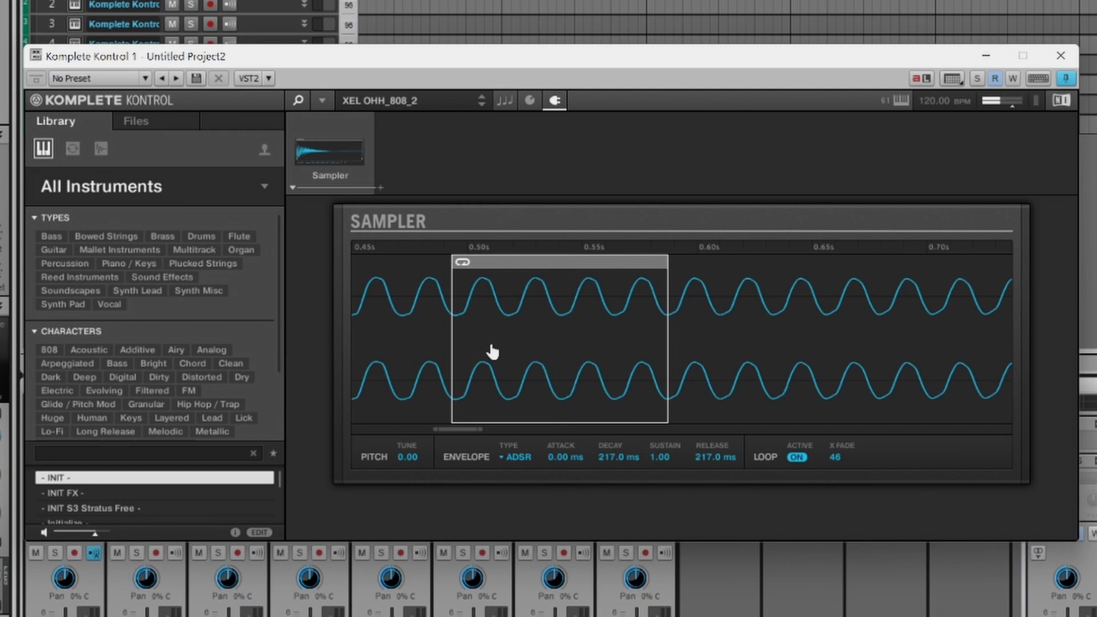
click(504, 101)
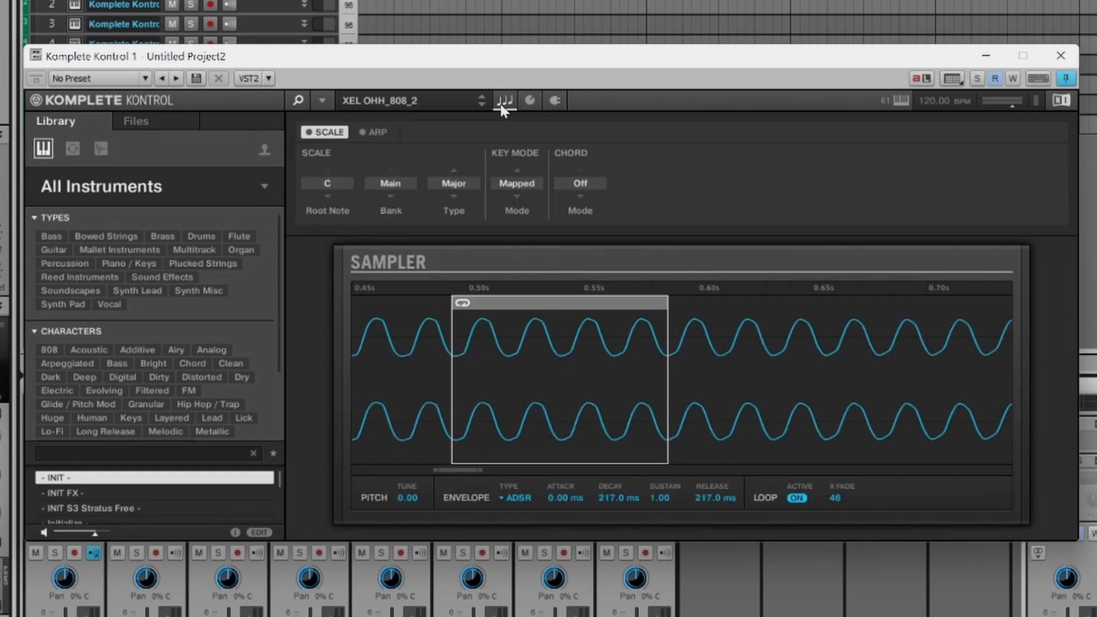
- Set the sampler's polyphony to Legato in the voice settings and adjust its glide time
click(529, 101)
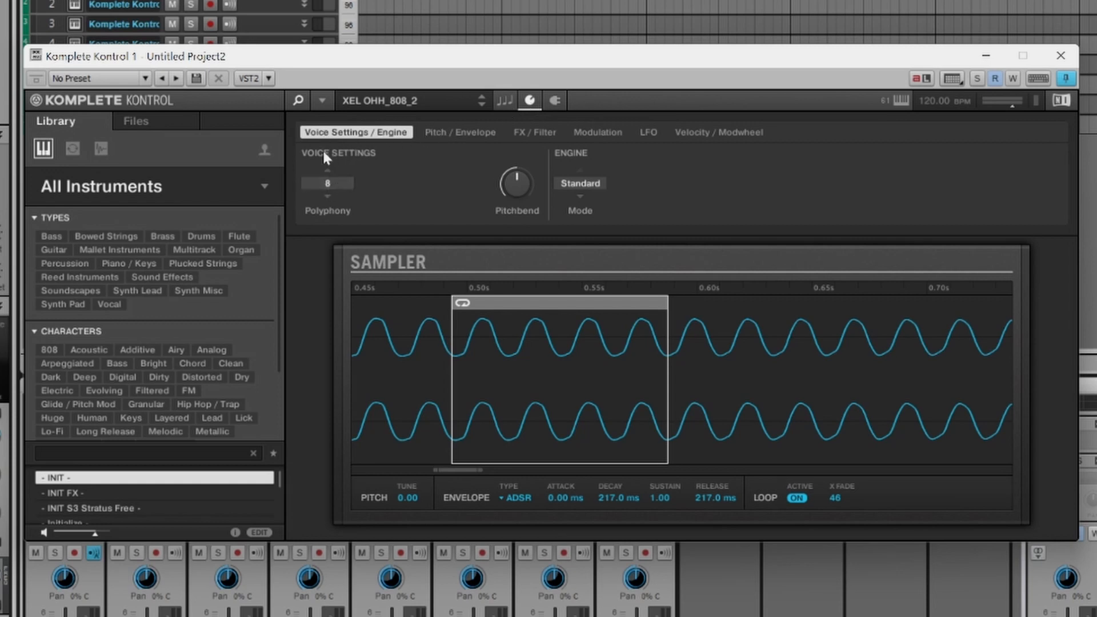
click(327, 183)
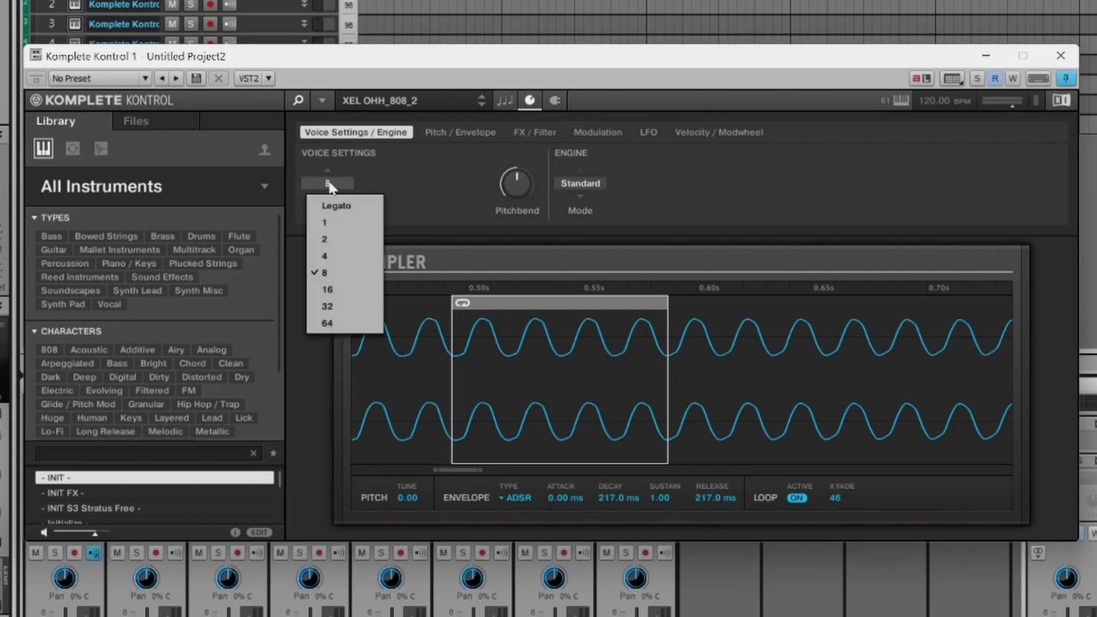
click(342, 212)
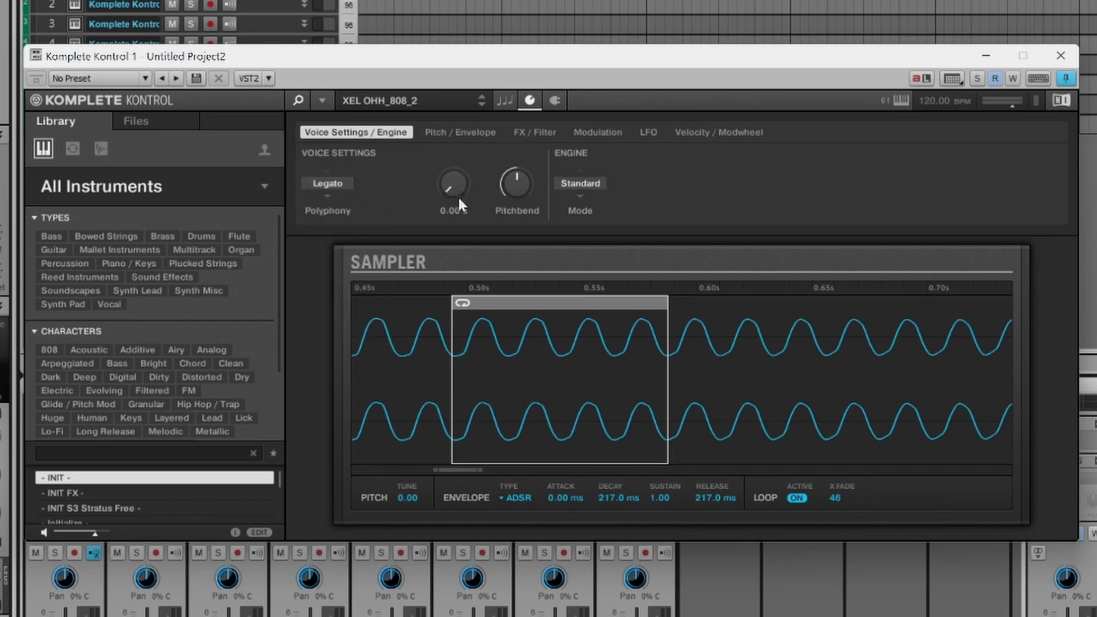
drag(452, 186, 451, 183)
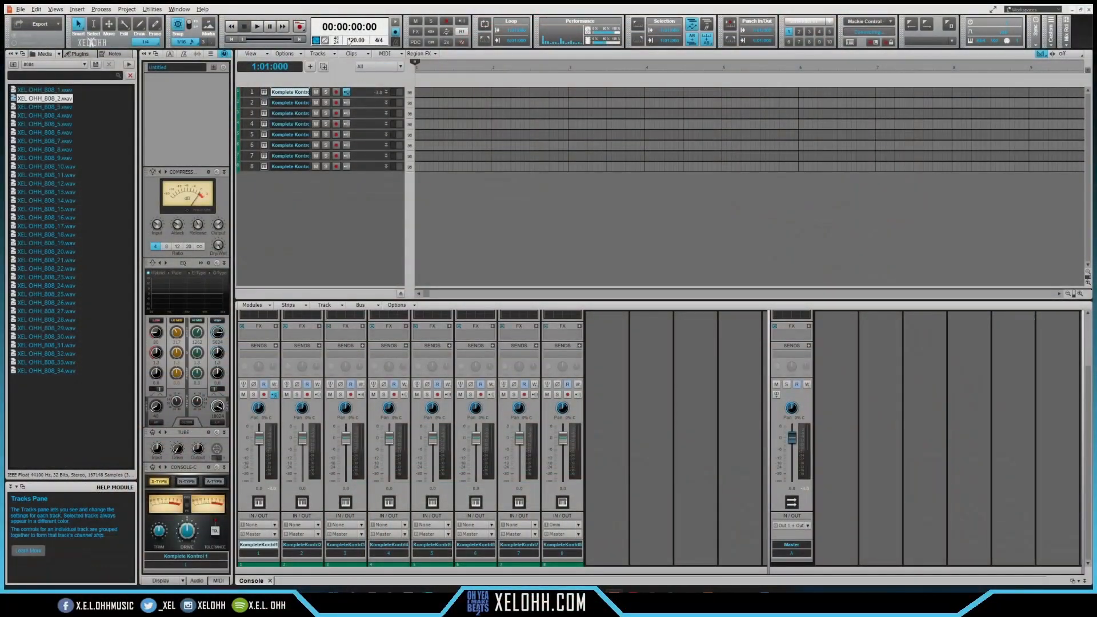
- Set the project tempo to 88 BPM and load Bitsonic's Keyzone Classic into the Komplete Kontrol instance on track 2
click(352, 40)
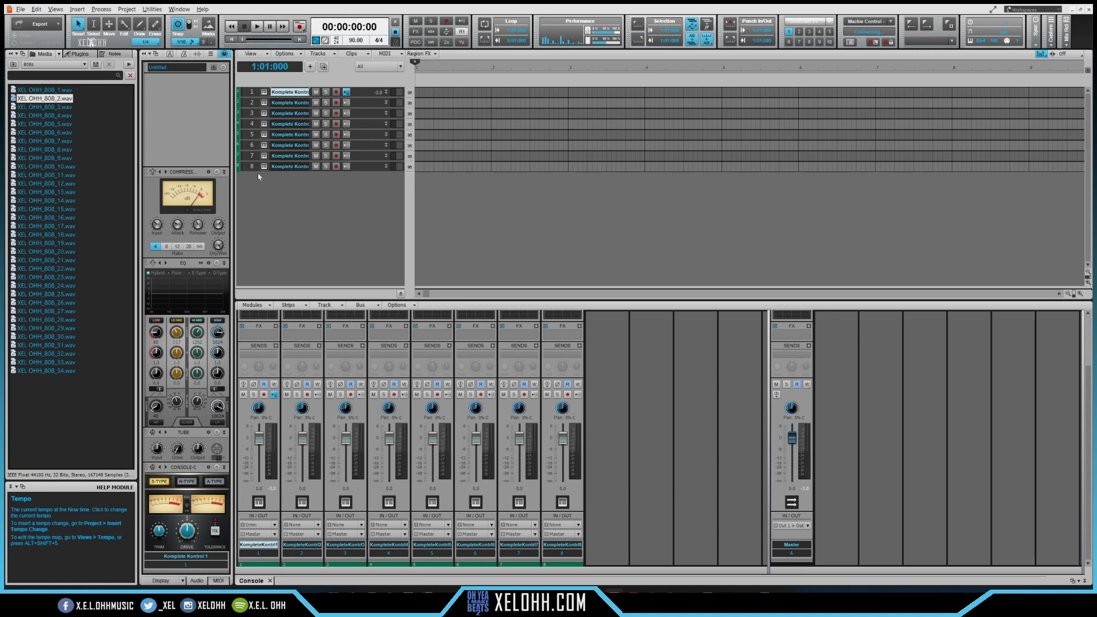
click(356, 40)
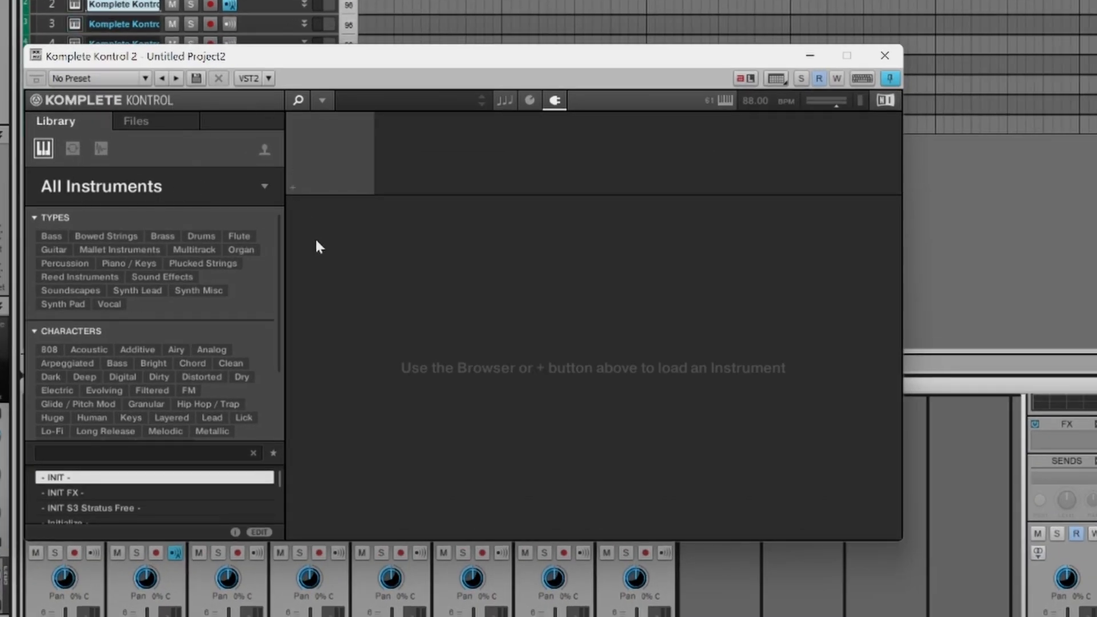
click(293, 190)
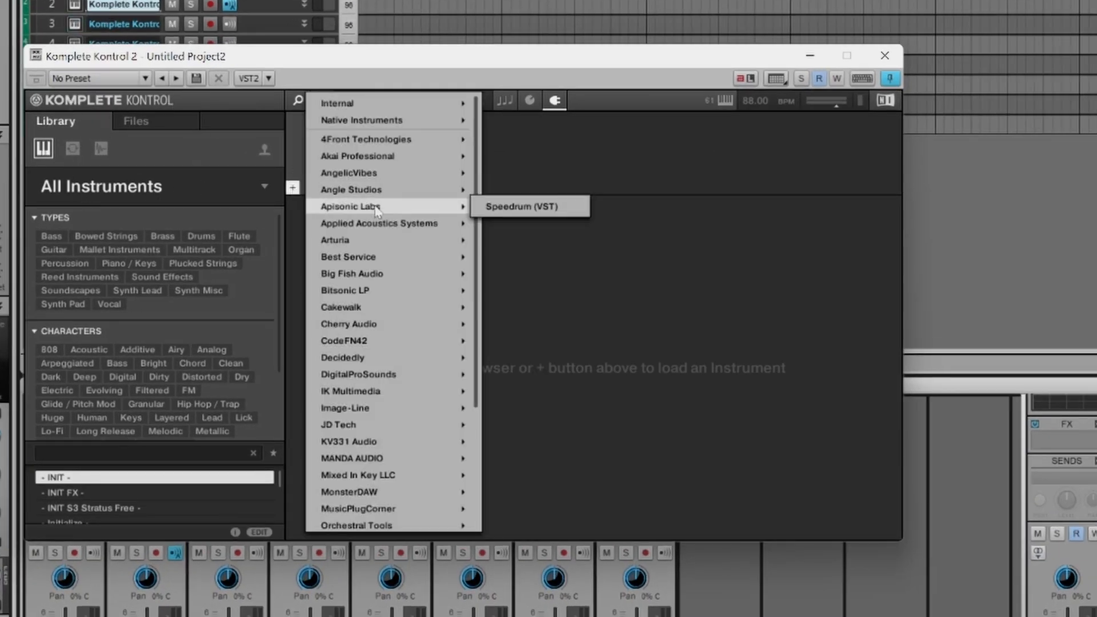
mouse_move(385, 298)
mouse_move(425, 297)
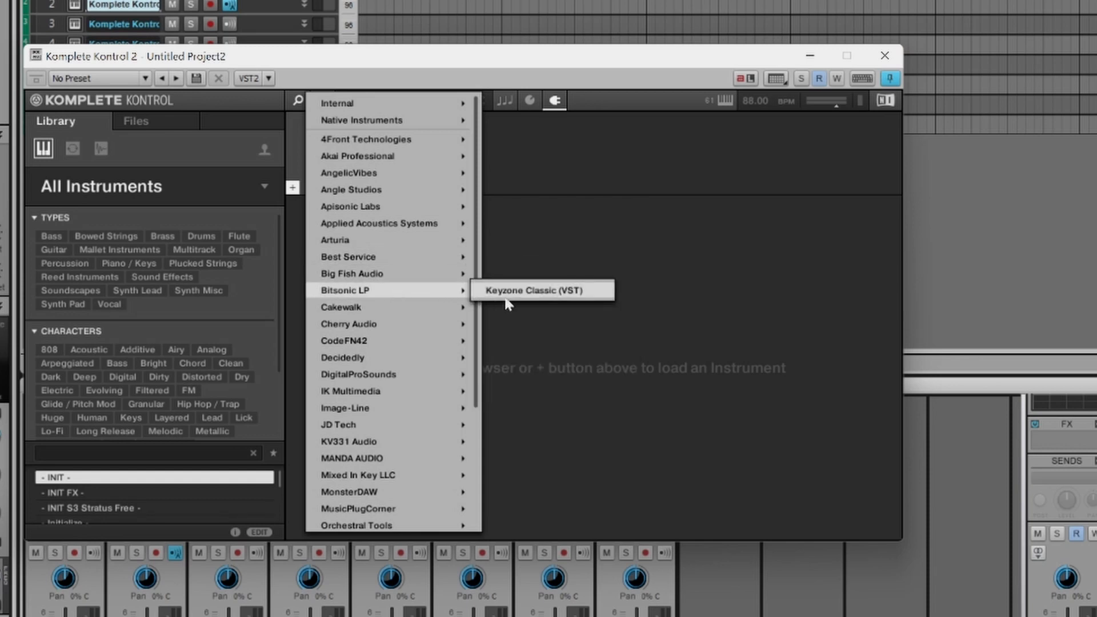
click(535, 291)
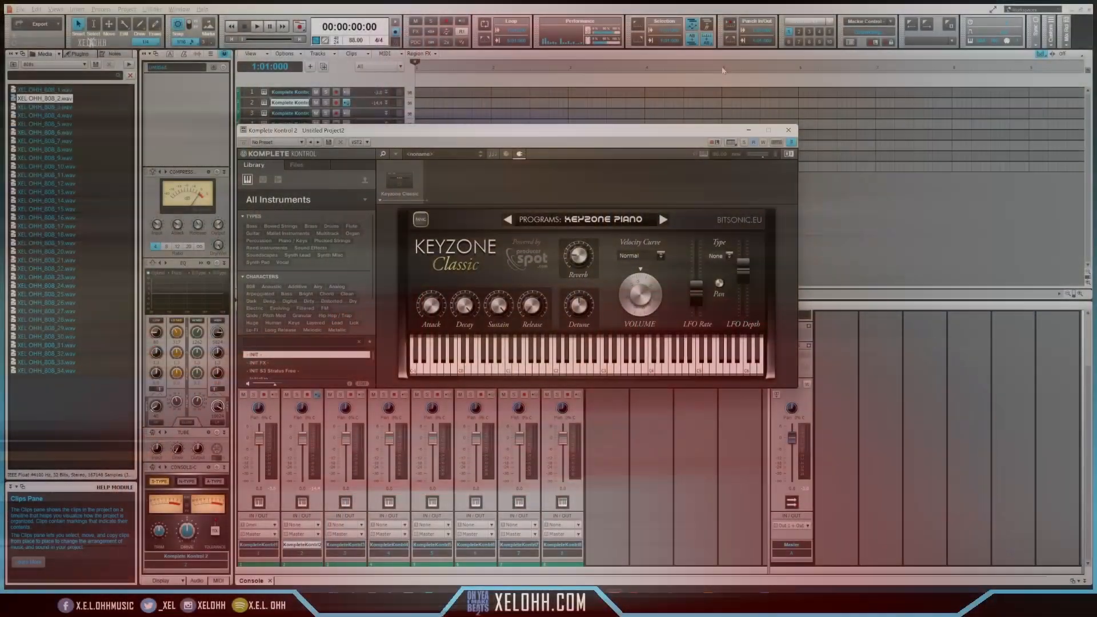
- Loop the first four measures of the timeline and show the Piano Roll with the plugin window closed
drag(723, 71, 387, 75)
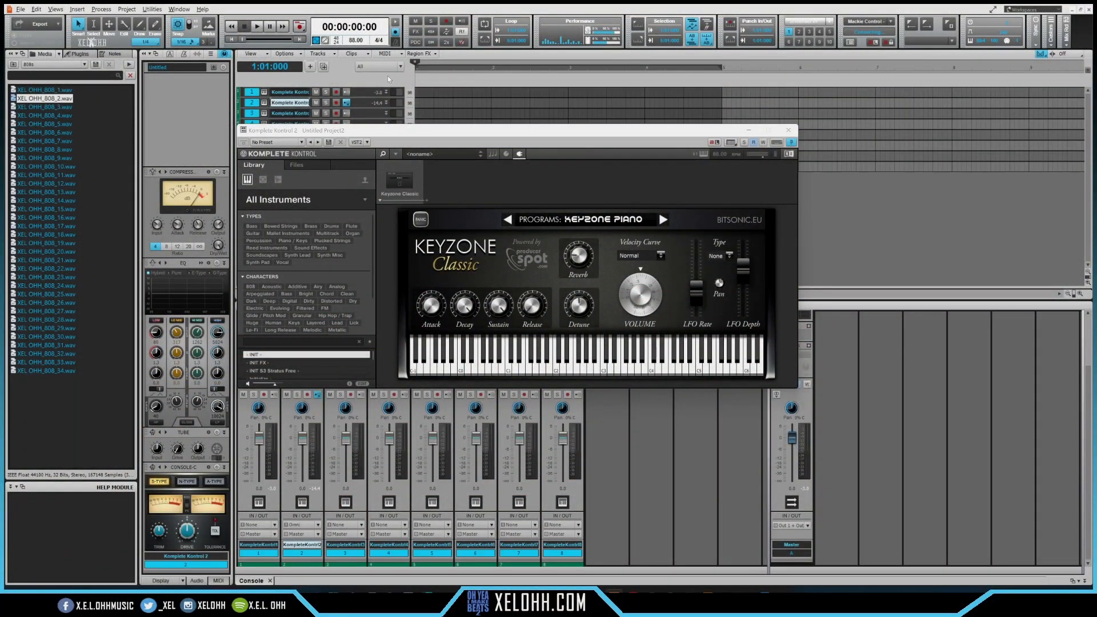
key(shift+l)
click(420, 97)
key(alt+3)
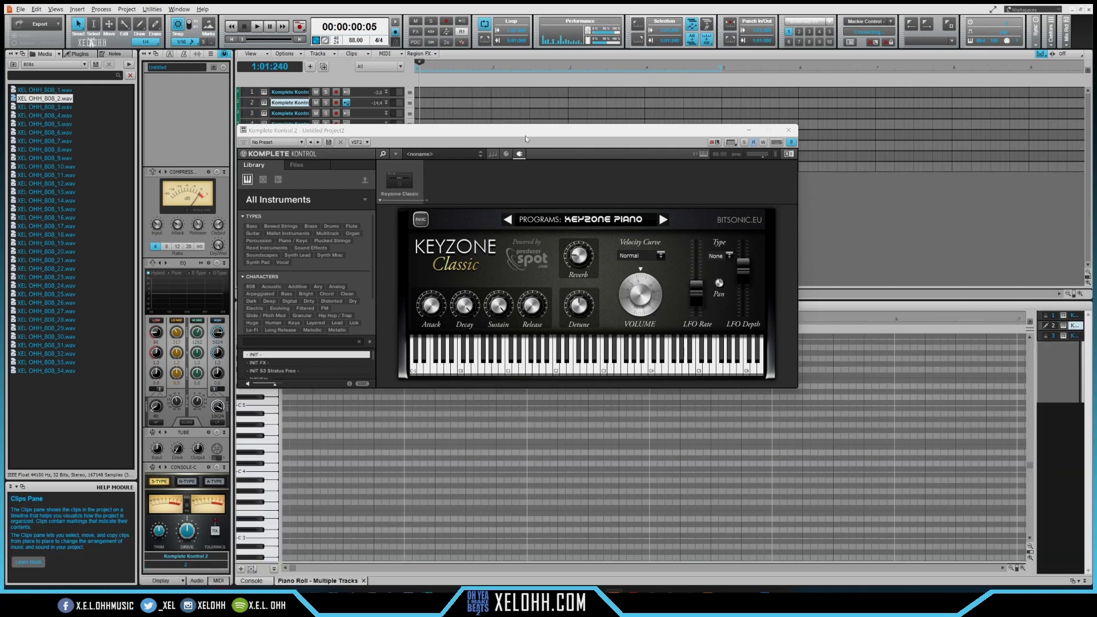
click(789, 130)
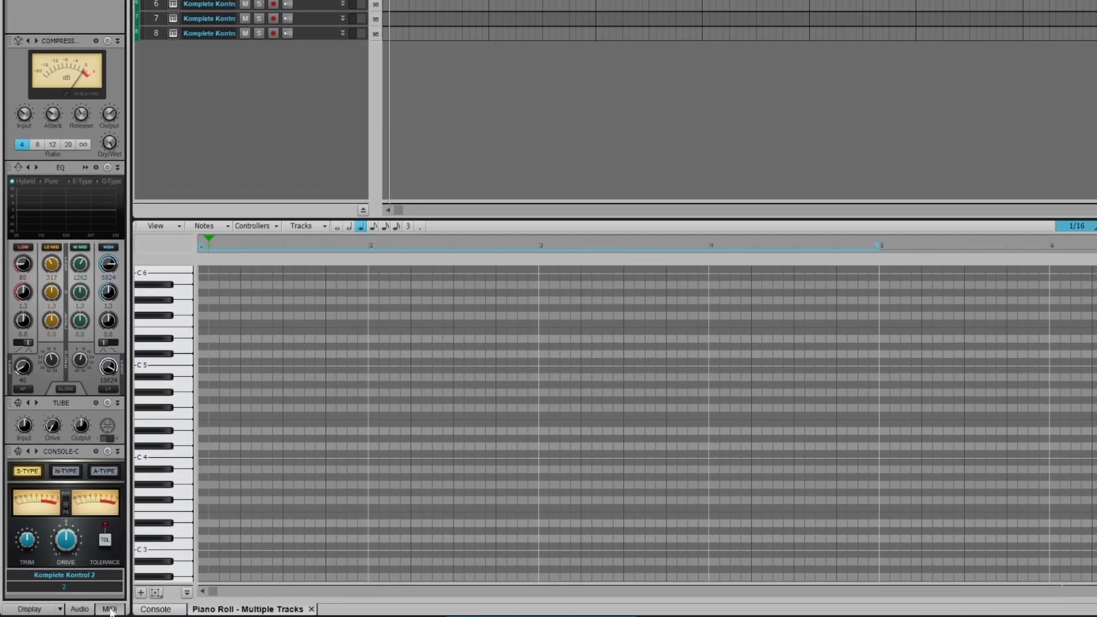
- Enable Snap to Scale on track 2 with root F# and the diatonic Aeolian (Natural Minor) scale
click(110, 609)
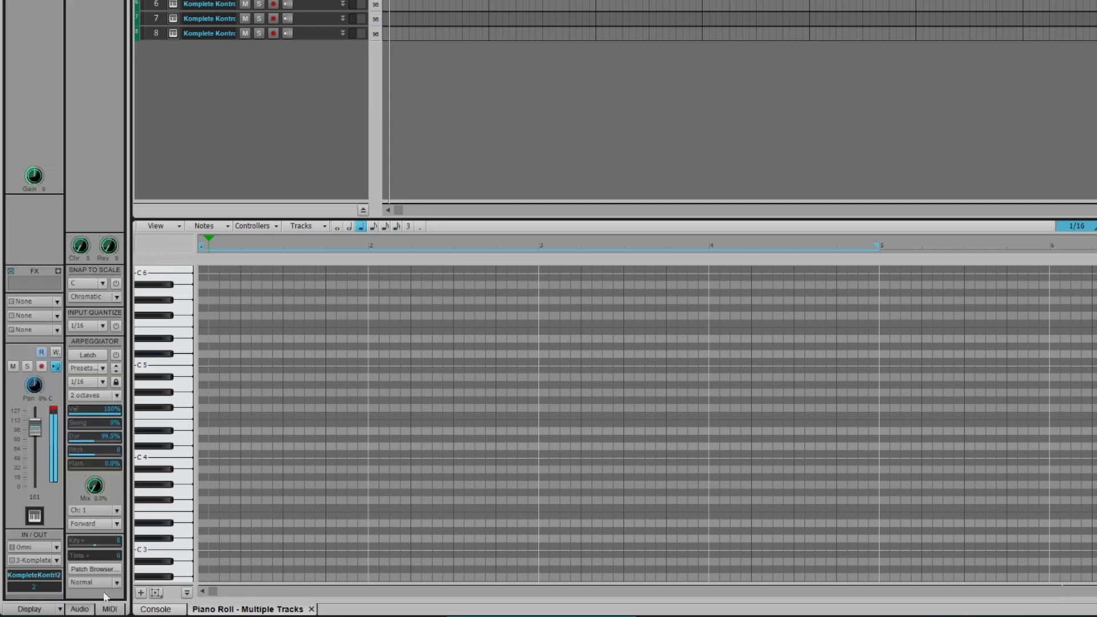
click(103, 282)
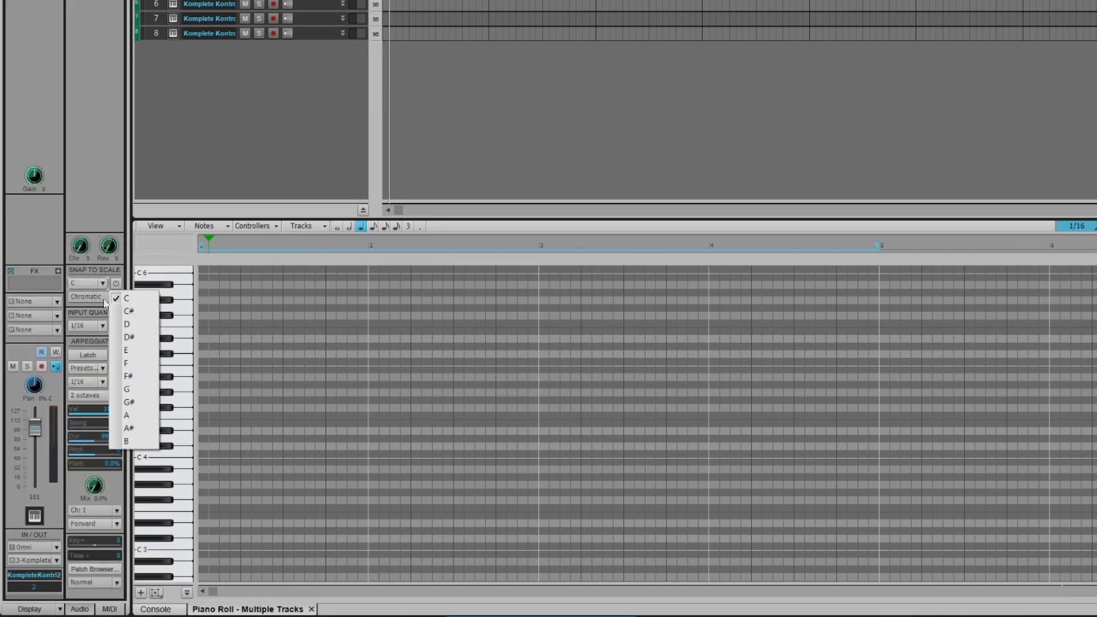
click(131, 376)
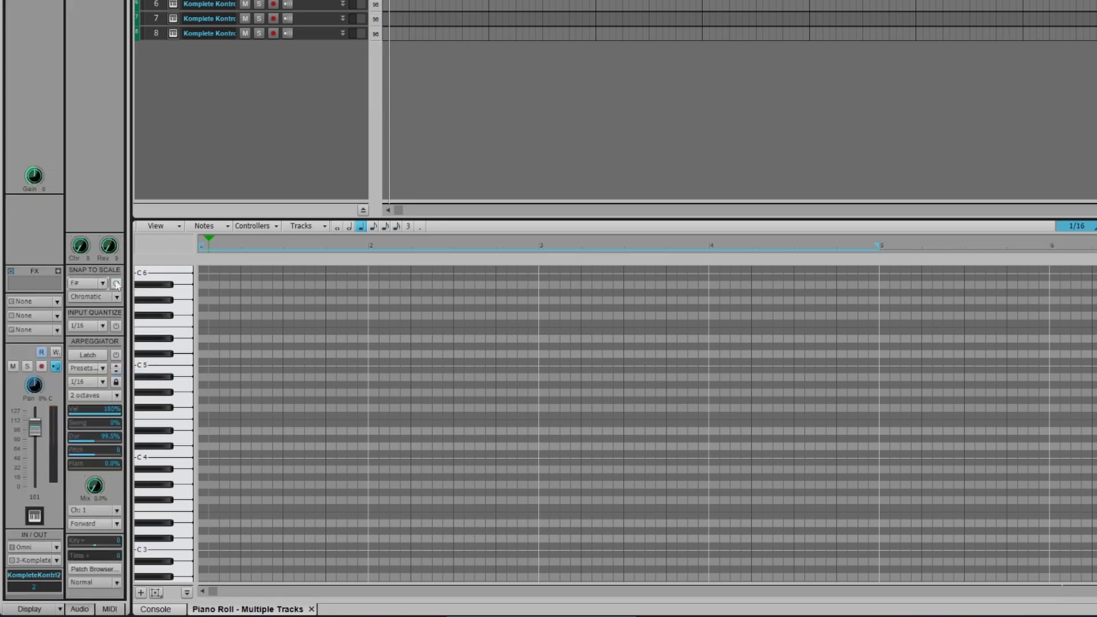
click(116, 284)
click(117, 297)
mouse_move(212, 311)
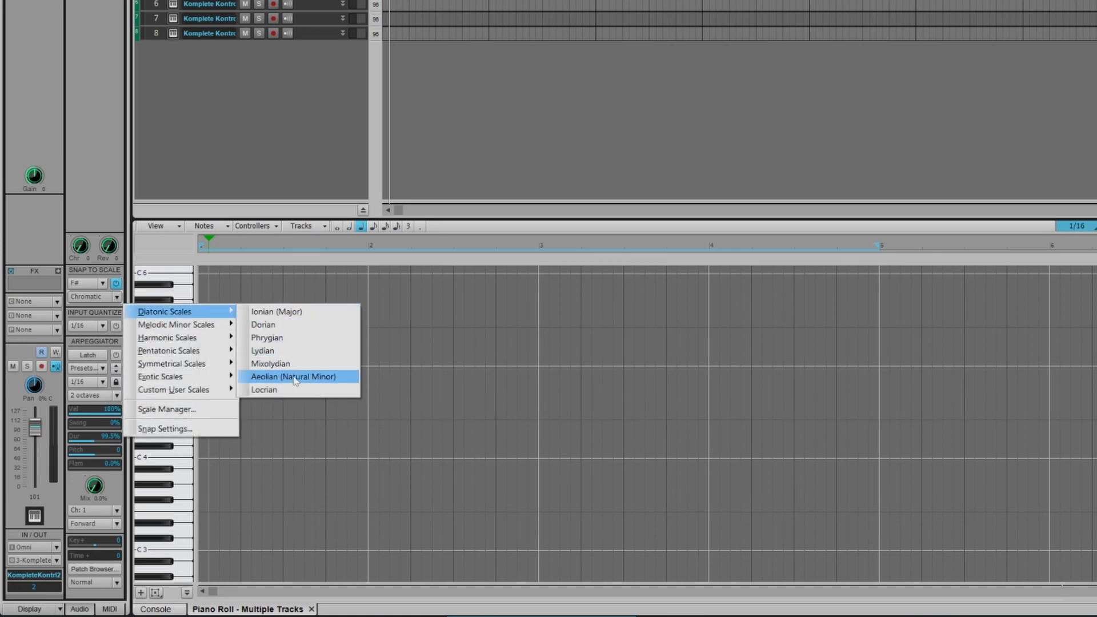
click(293, 377)
- Draw a one-measure chord of F#4, A4, Db5 and E5 in the first measure and play it back
click(205, 408)
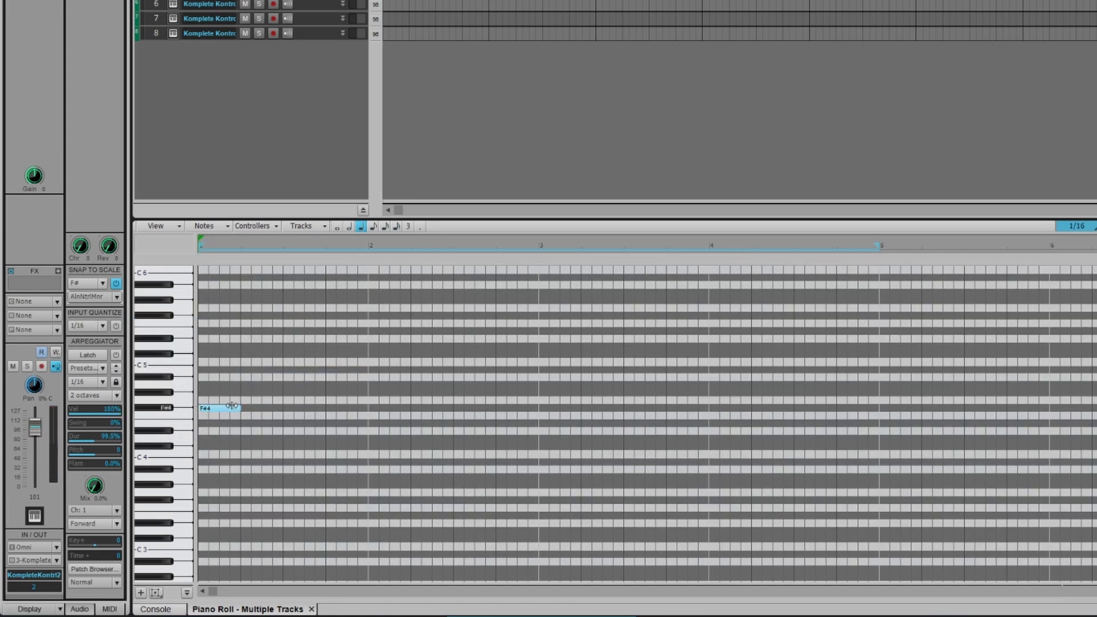
drag(238, 409, 366, 422)
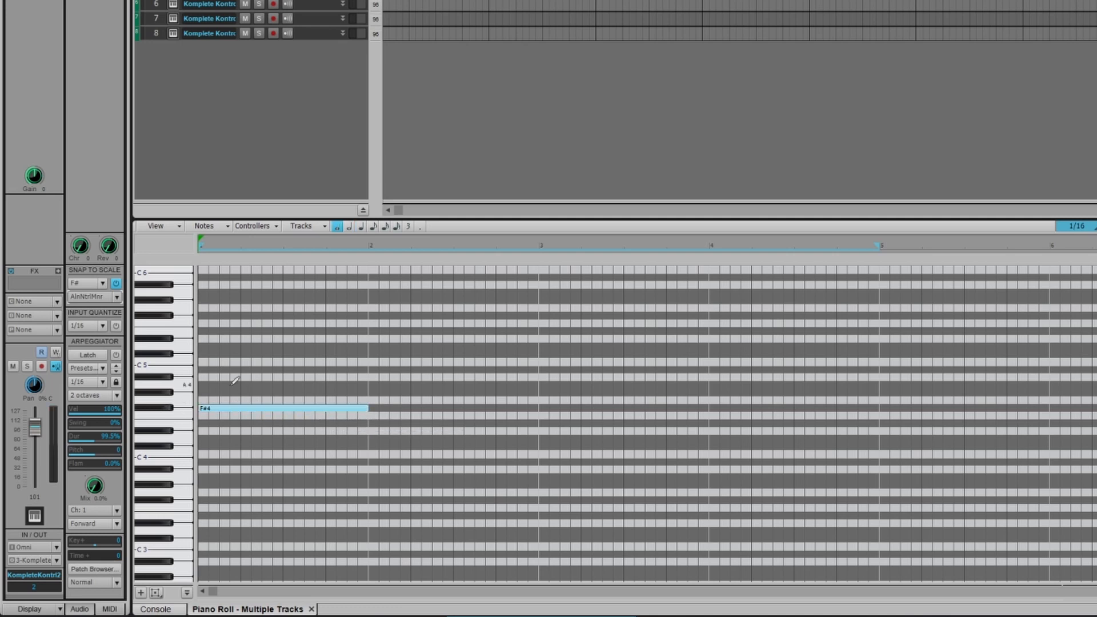
click(202, 385)
click(202, 353)
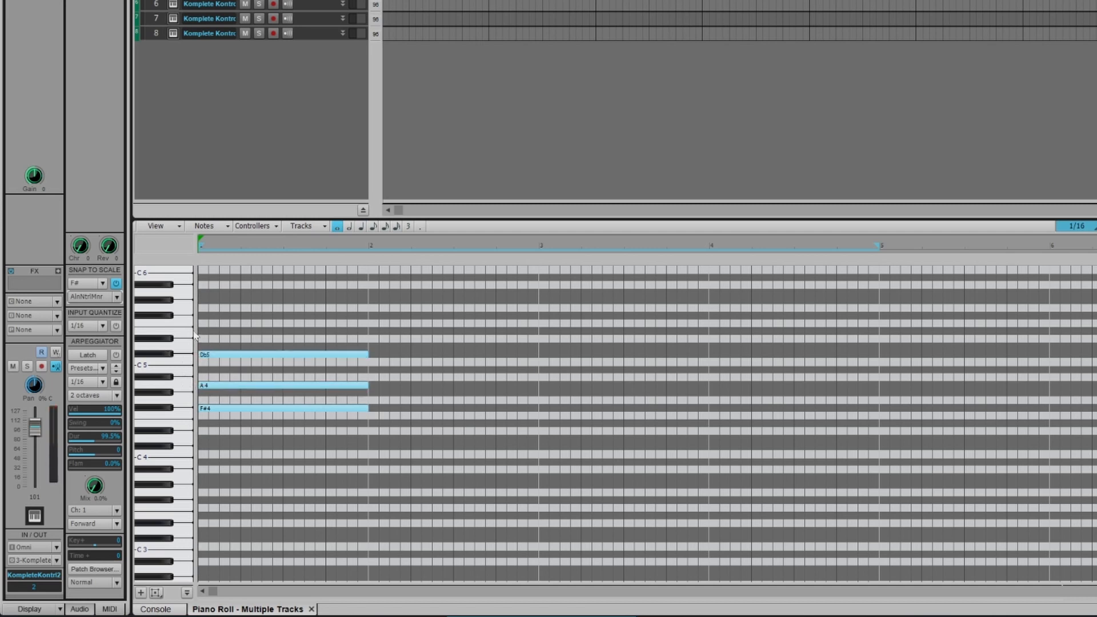
click(203, 331)
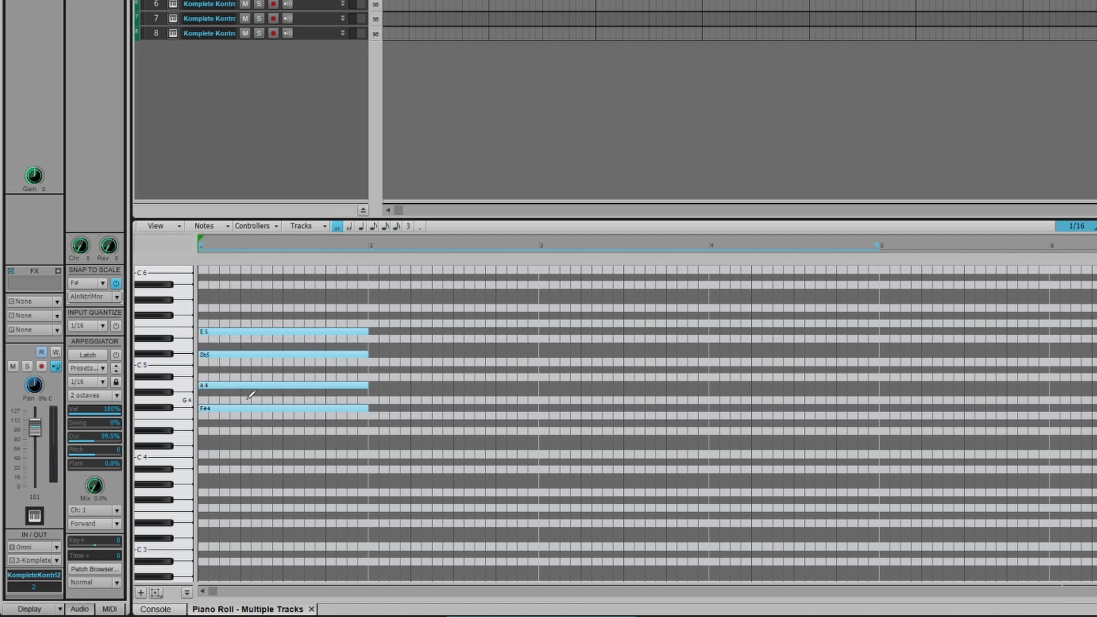
key(space)
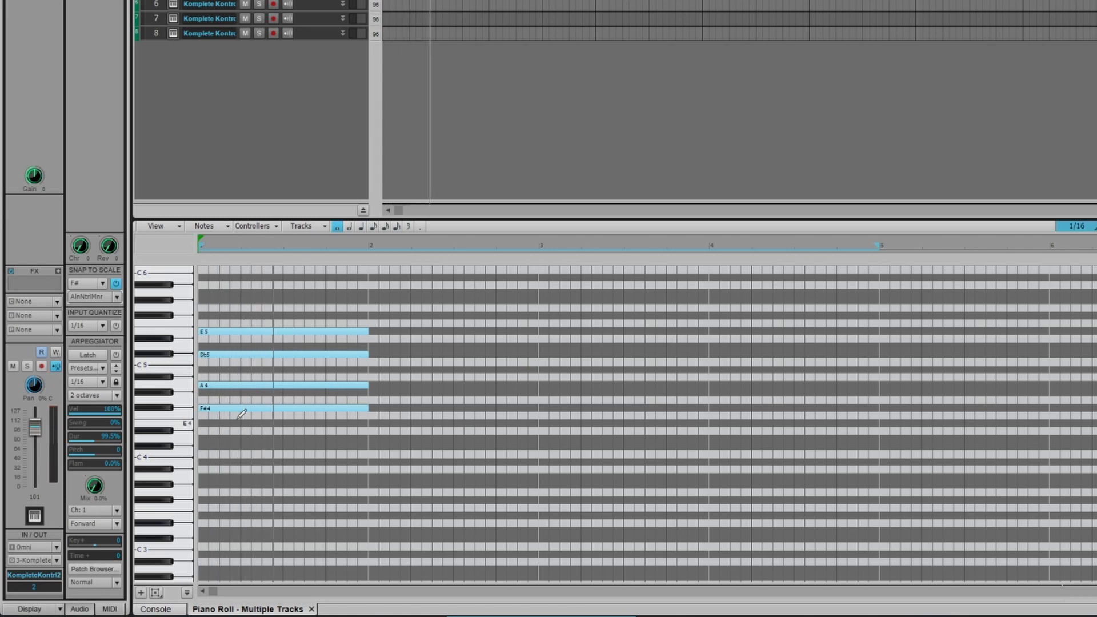
key(space)
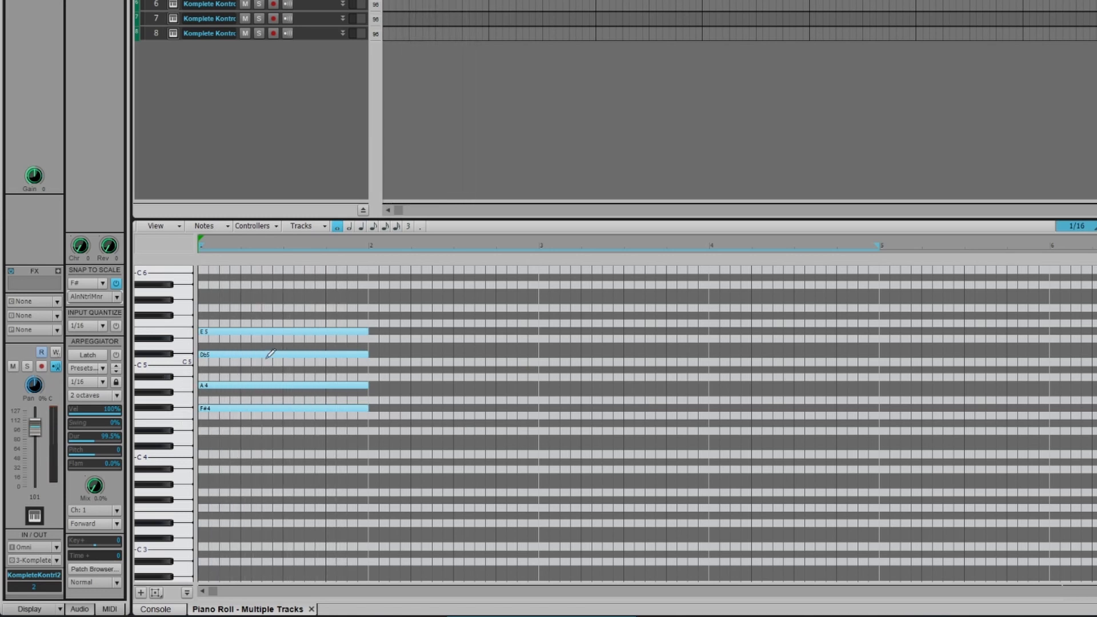
- Duplicate the first measure's four-note chord into measures 2, 3 and 4
drag(332, 429, 335, 296)
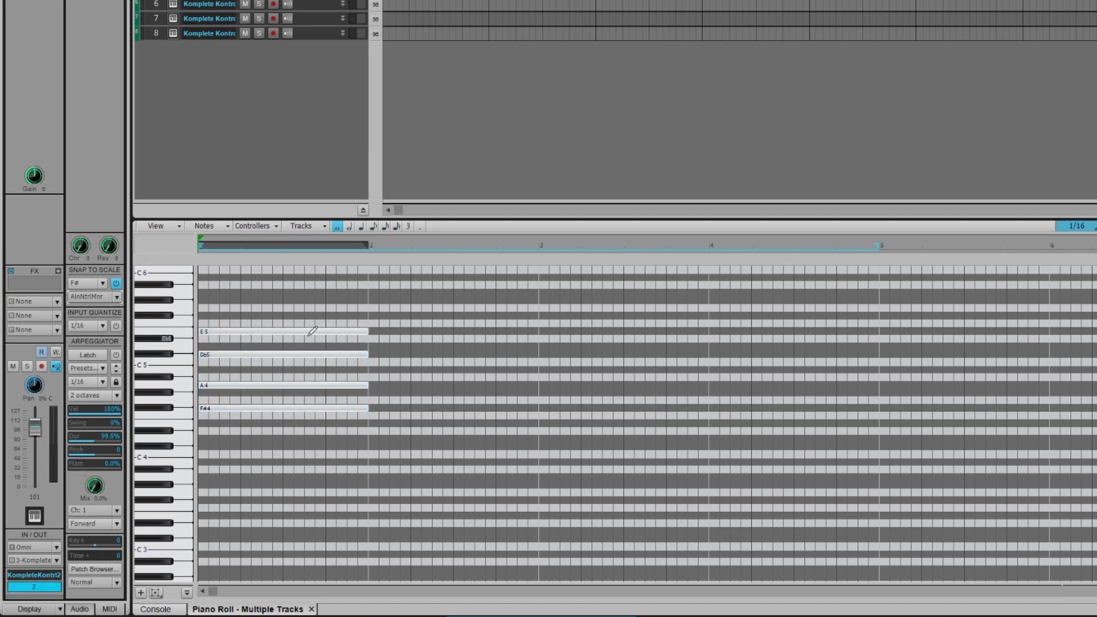
key(ctrl+d)
key(ctrl+d)
key(ctrl+d)
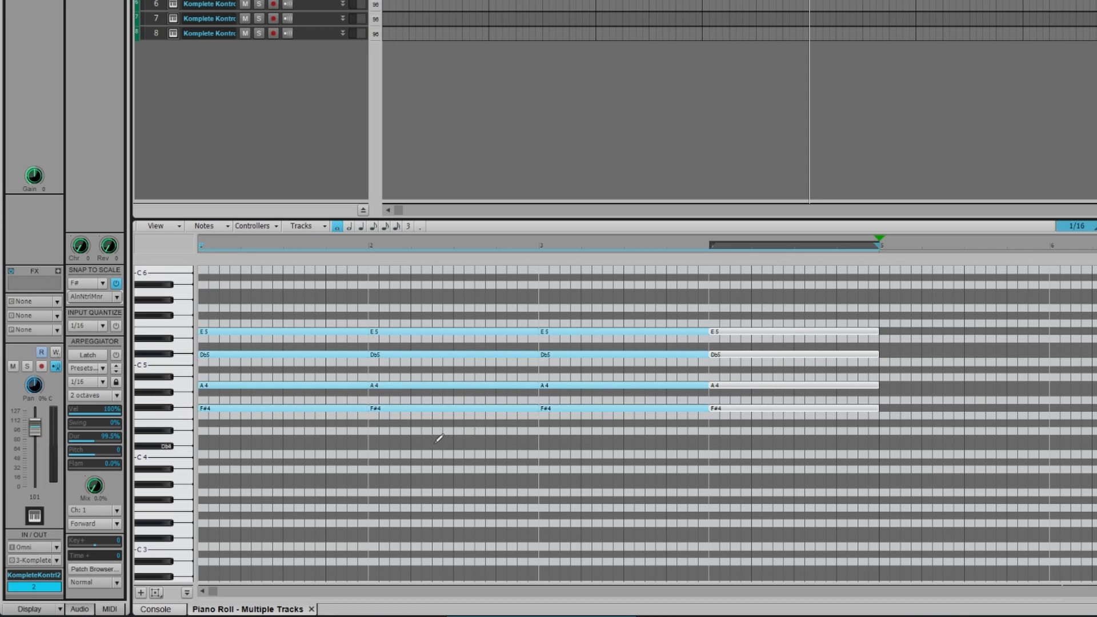
- Move the second measure's chord to E4, G#4, B4 and D5, and the third measure's to E4, F#4, B4 and Db5
drag(444, 435, 467, 308)
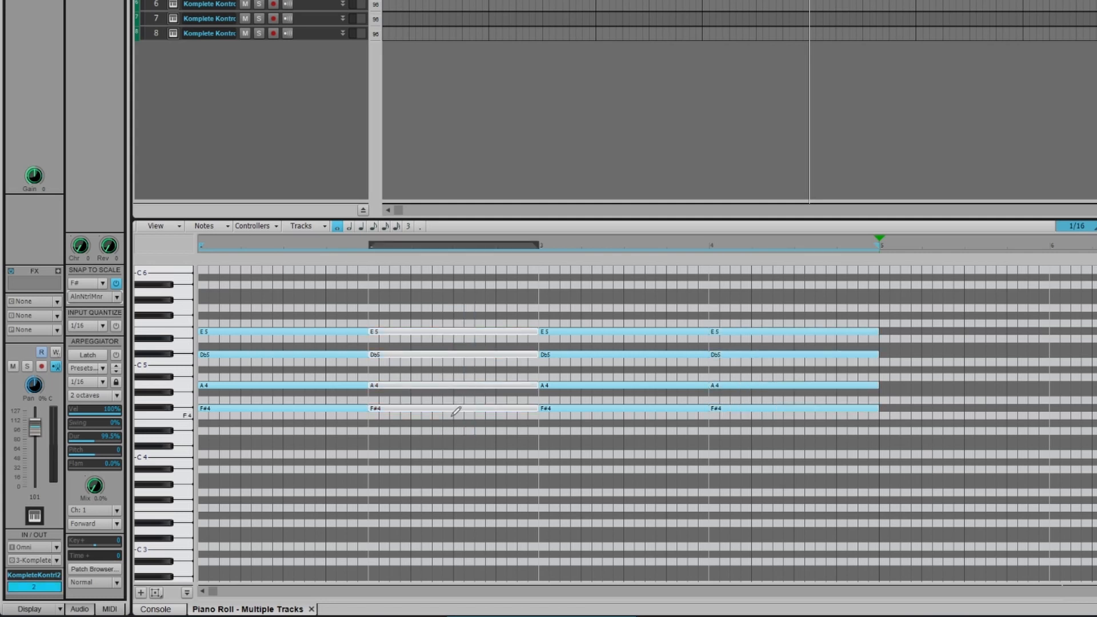
drag(454, 410, 449, 427)
drag(620, 433, 629, 363)
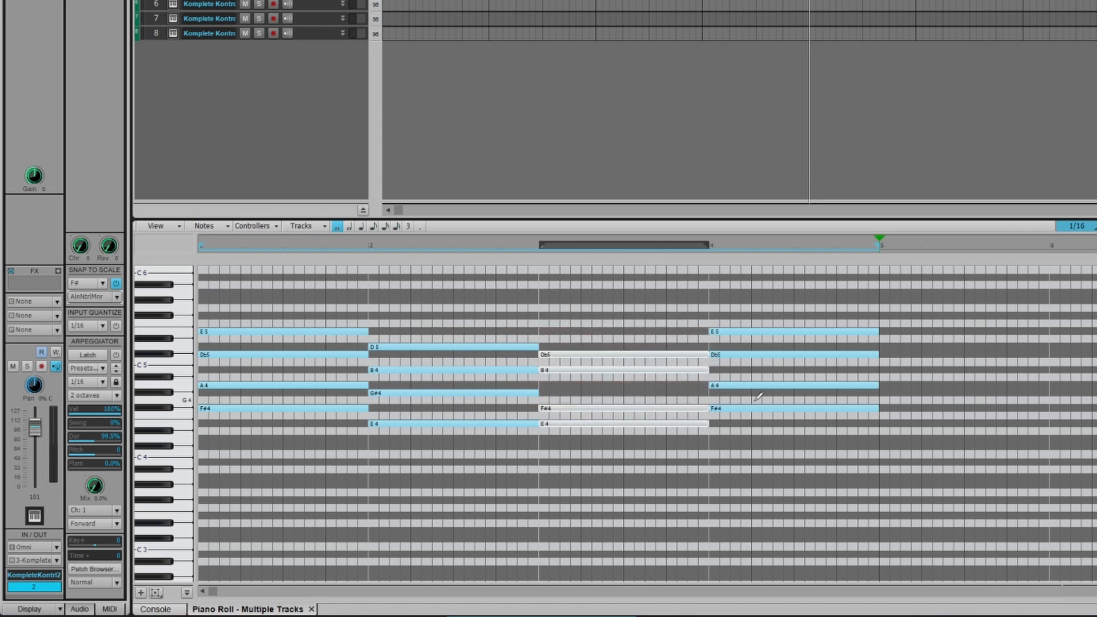
- Move the fourth measure's complete four-note chord down in pitch and listen to the progression
drag(783, 416, 803, 295)
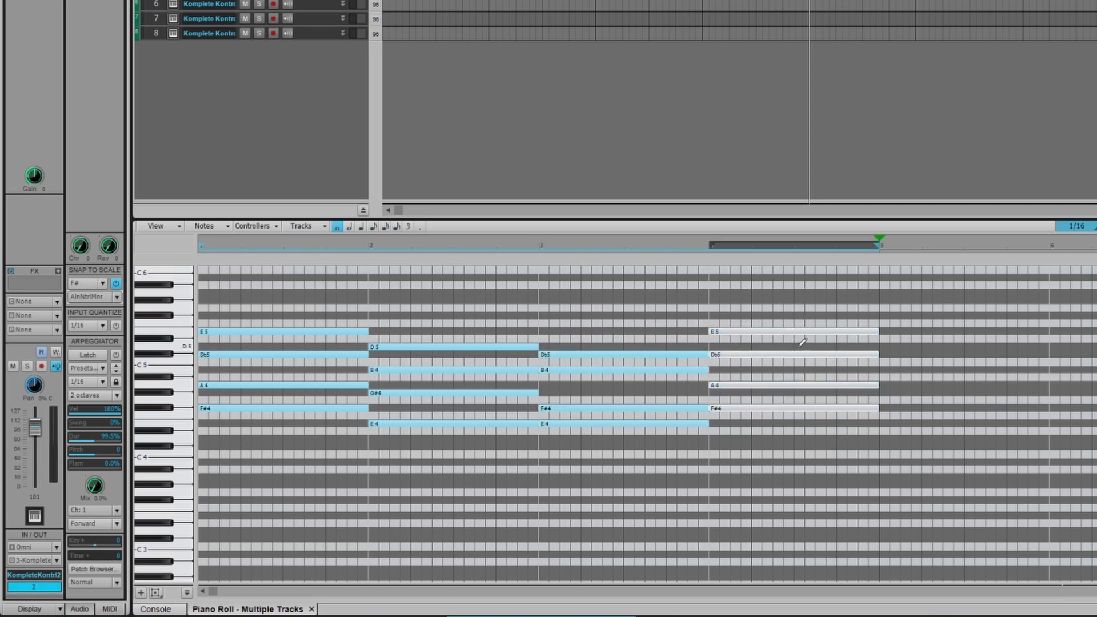
right_click(791, 407)
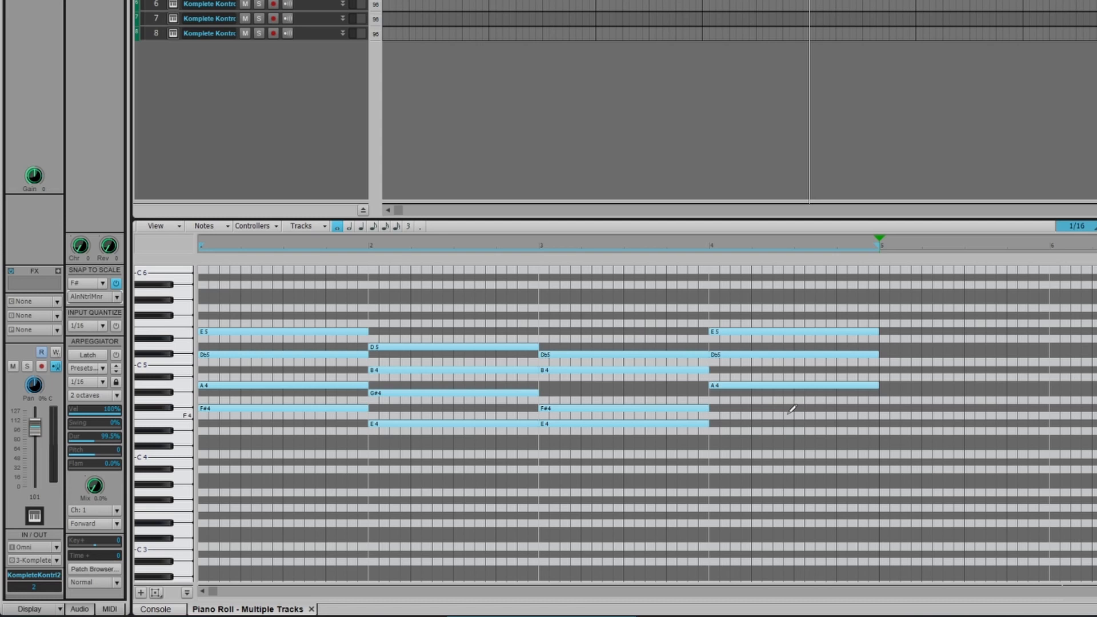
key(ctrl+z)
drag(790, 421, 789, 303)
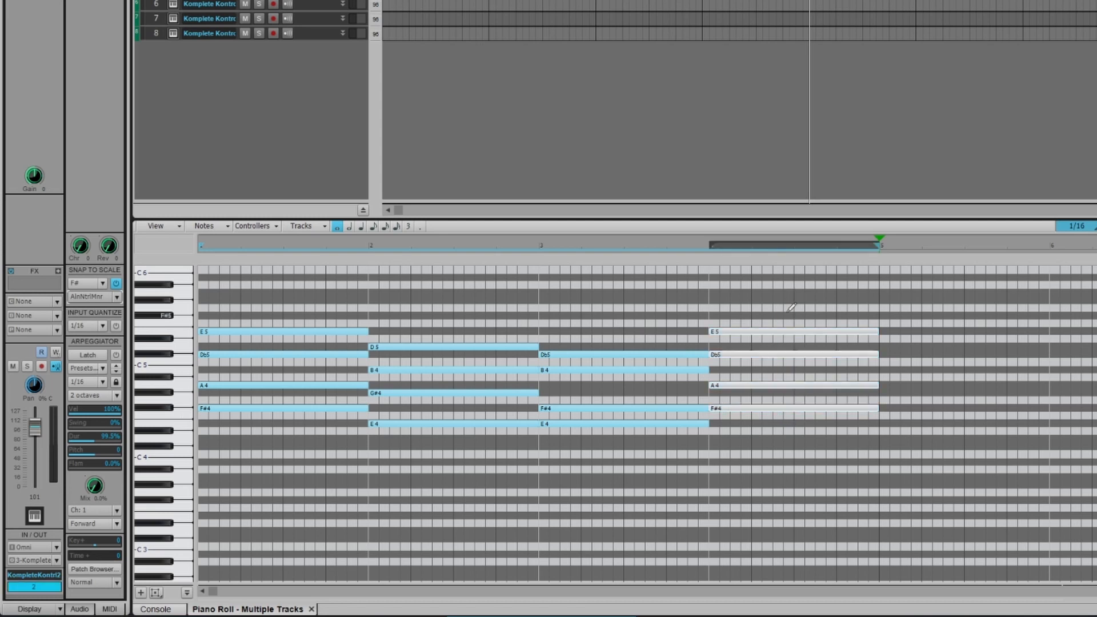
drag(787, 410, 787, 447)
key(space)
- Revise the third chord to Db4, E4, G#4, B4 and the fourth to D4, F#4, B4, Db5, checking them in playback
drag(641, 426, 642, 442)
key(space)
key(space)
click(773, 457)
drag(773, 424, 773, 440)
key(space)
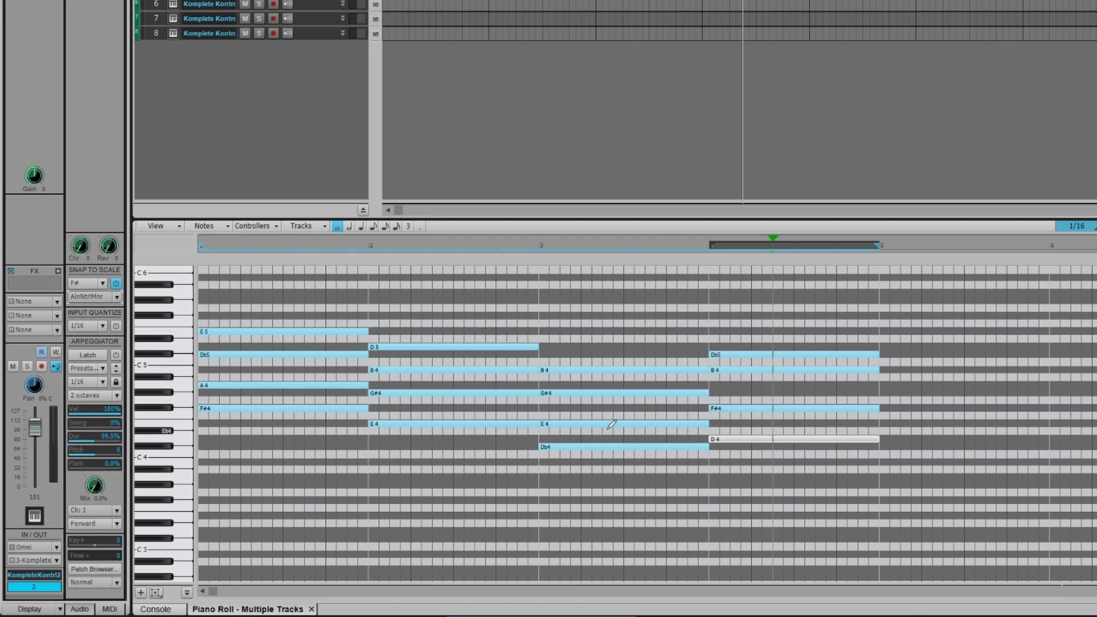
- Raise A4, G#4, E4 and F#4 in measures 1 to 4 respectively by one octave, and play the progression from the start
click(775, 408)
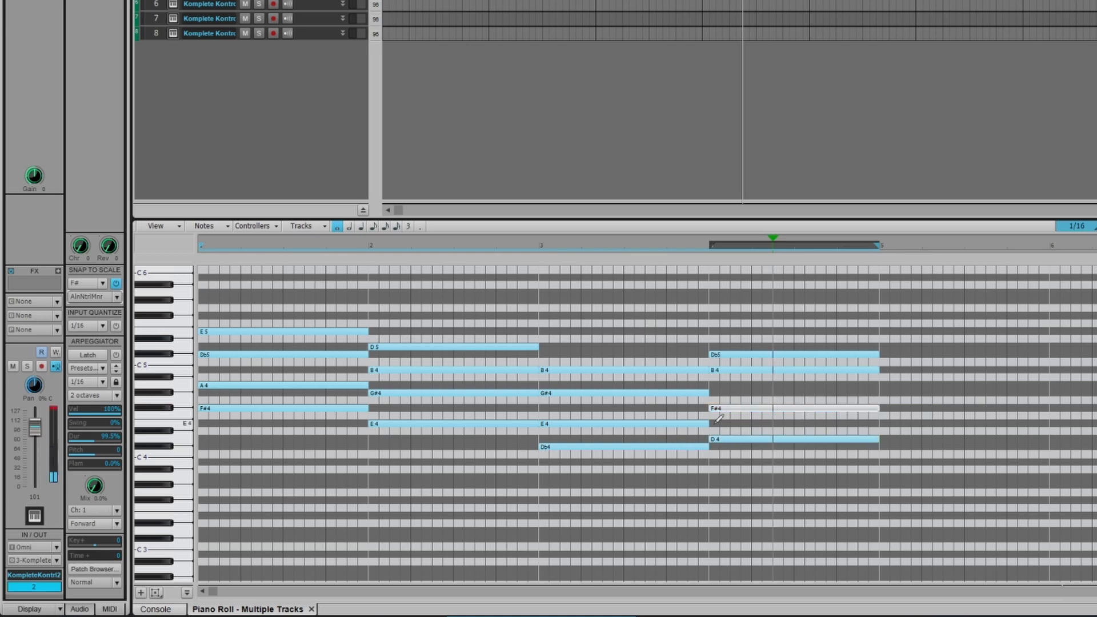
ctrl+click(583, 426)
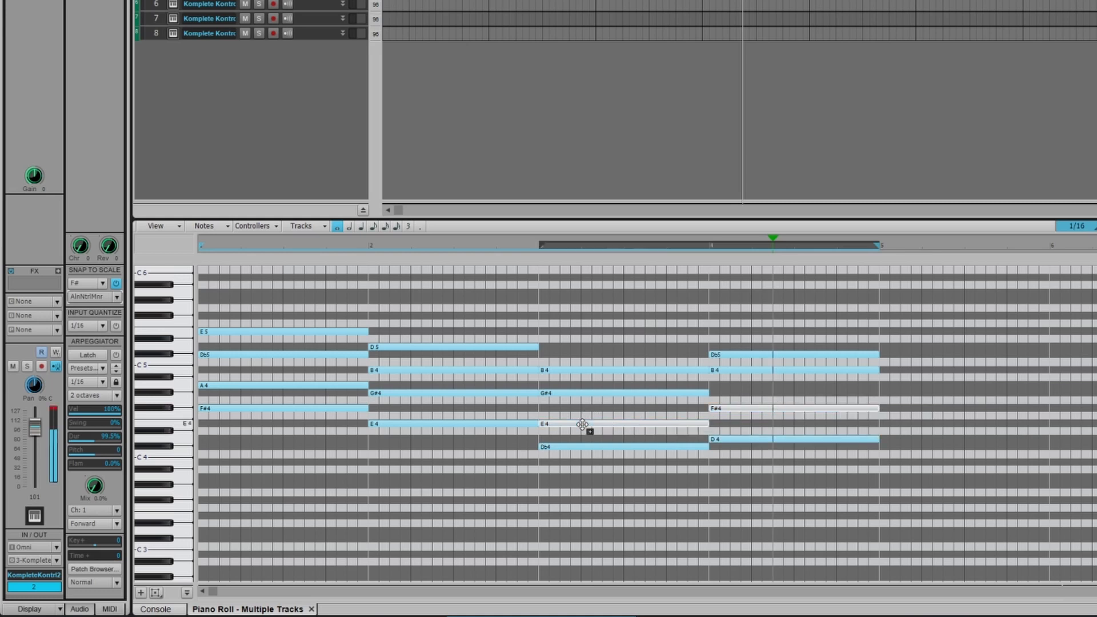
ctrl+click(421, 394)
ctrl+click(296, 387)
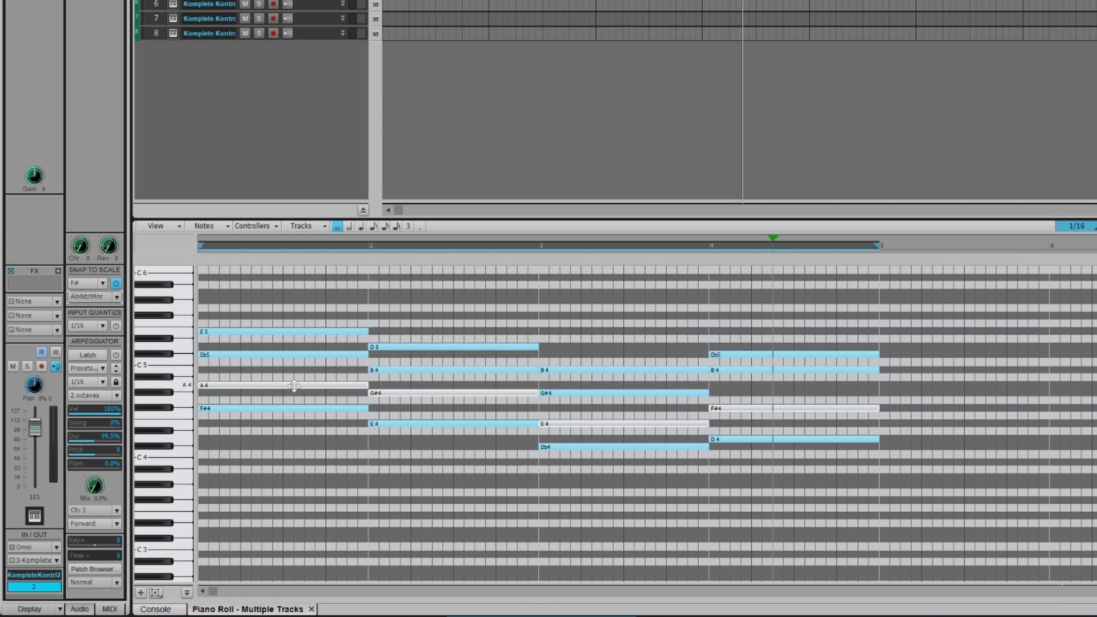
key(shift+Up)
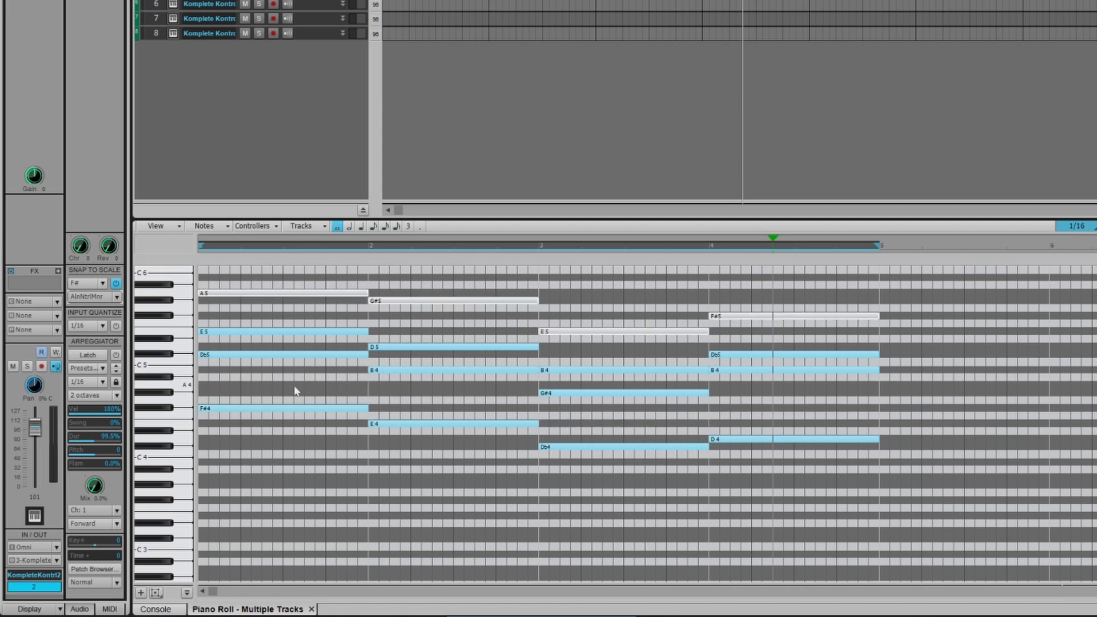
key(w)
key(space)
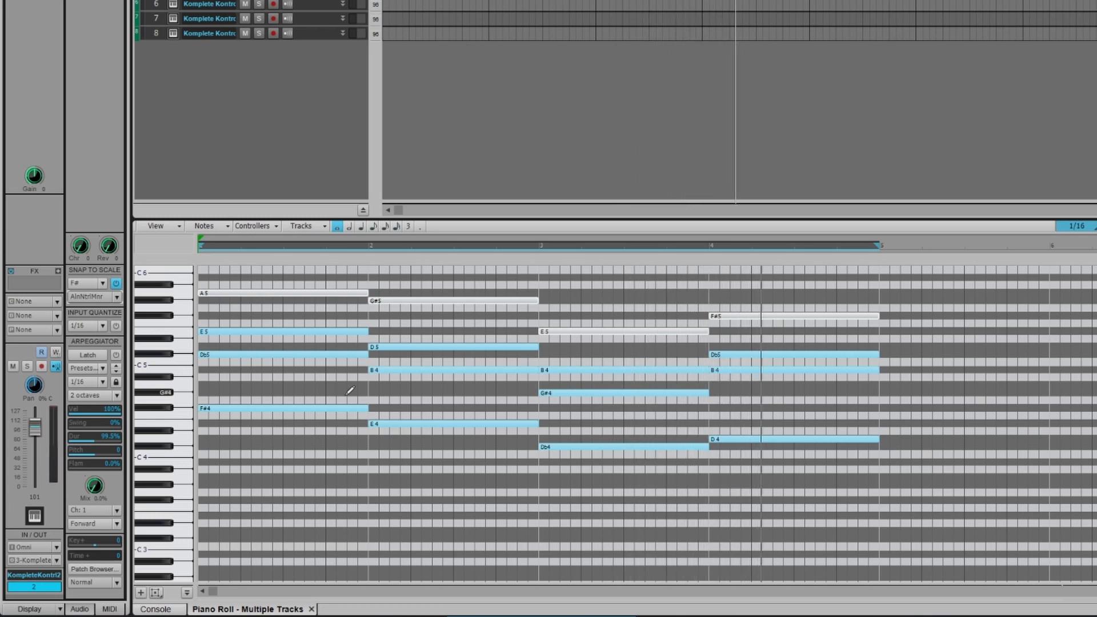
- Shorten the first and third chords by one beat, start the second and fourth chords one beat earlier, and listen to the progression
key(space)
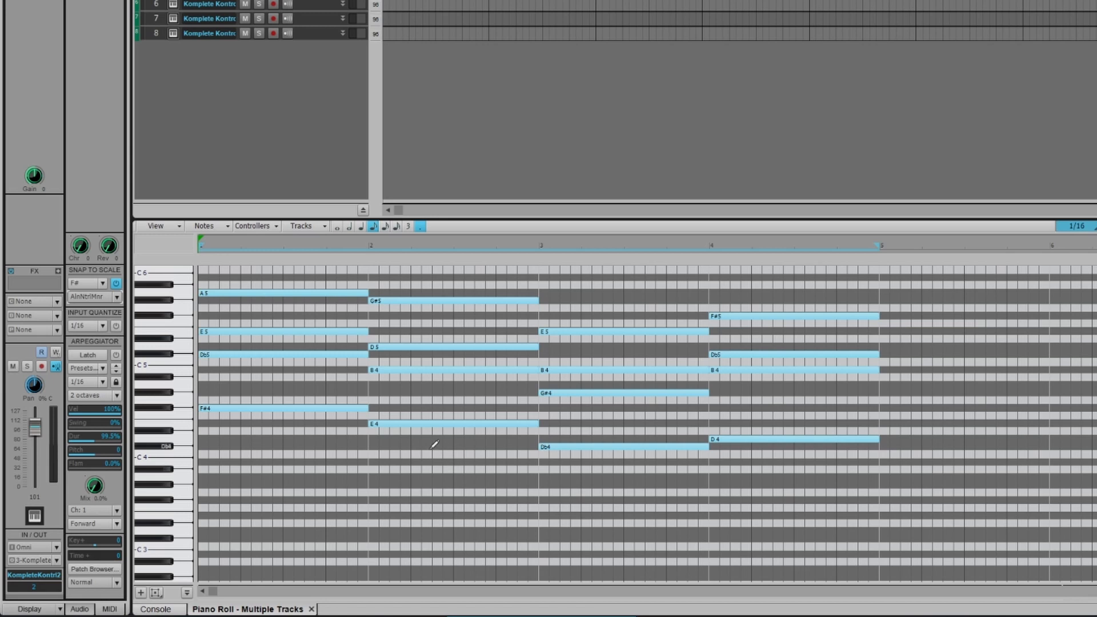
scroll(315, 436, up, 2)
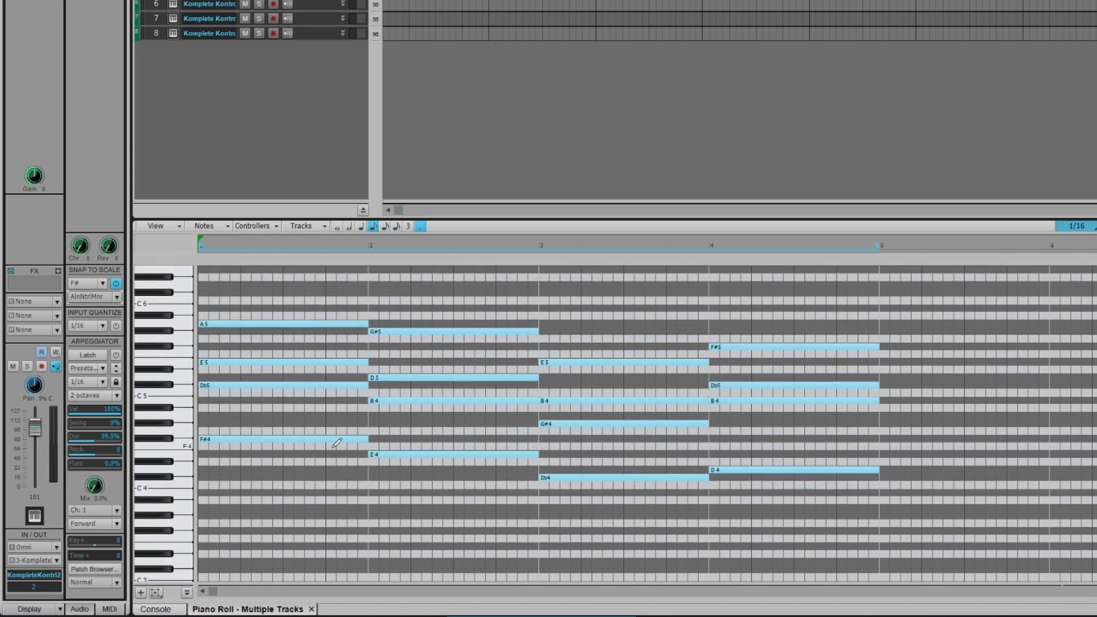
drag(340, 467, 326, 322)
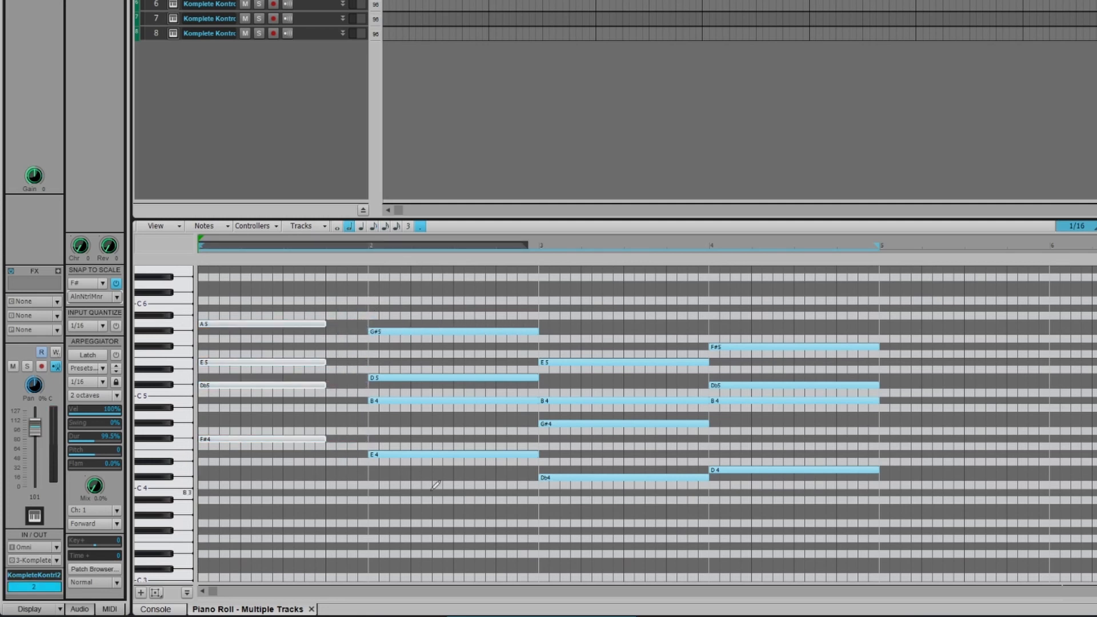
drag(413, 470, 326, 330)
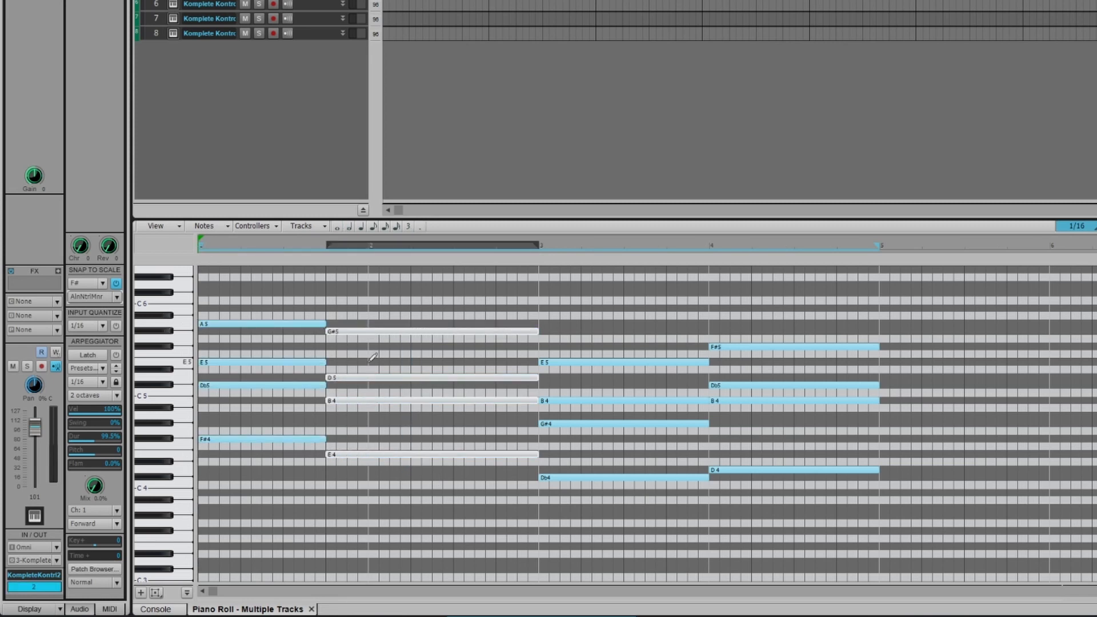
drag(669, 497, 672, 326)
drag(707, 362, 666, 362)
drag(744, 497, 667, 346)
key(space)
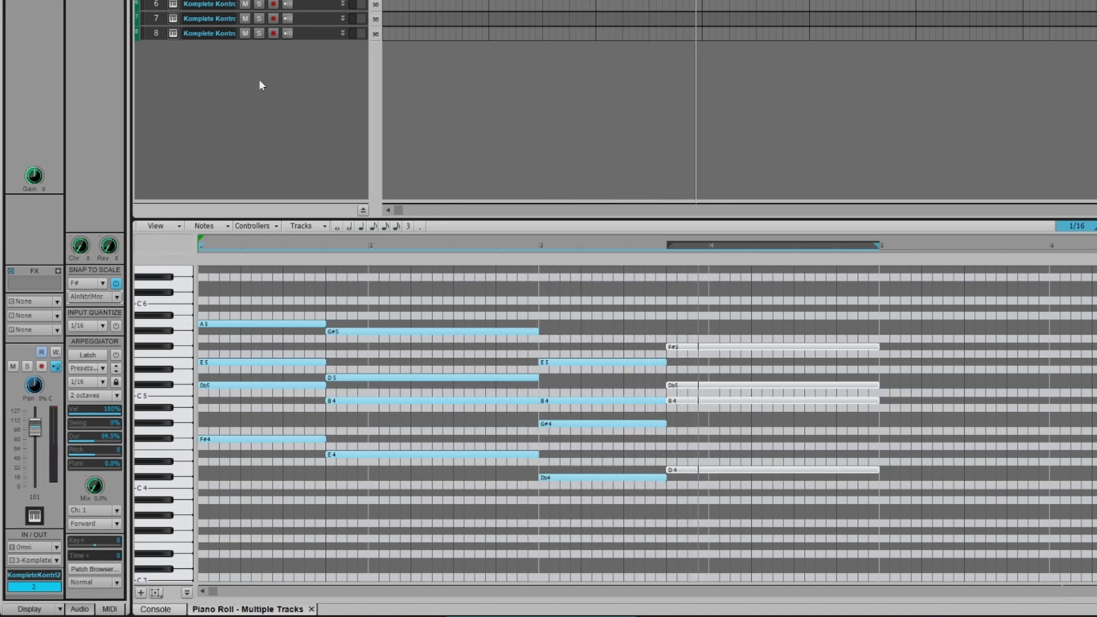
key(space)
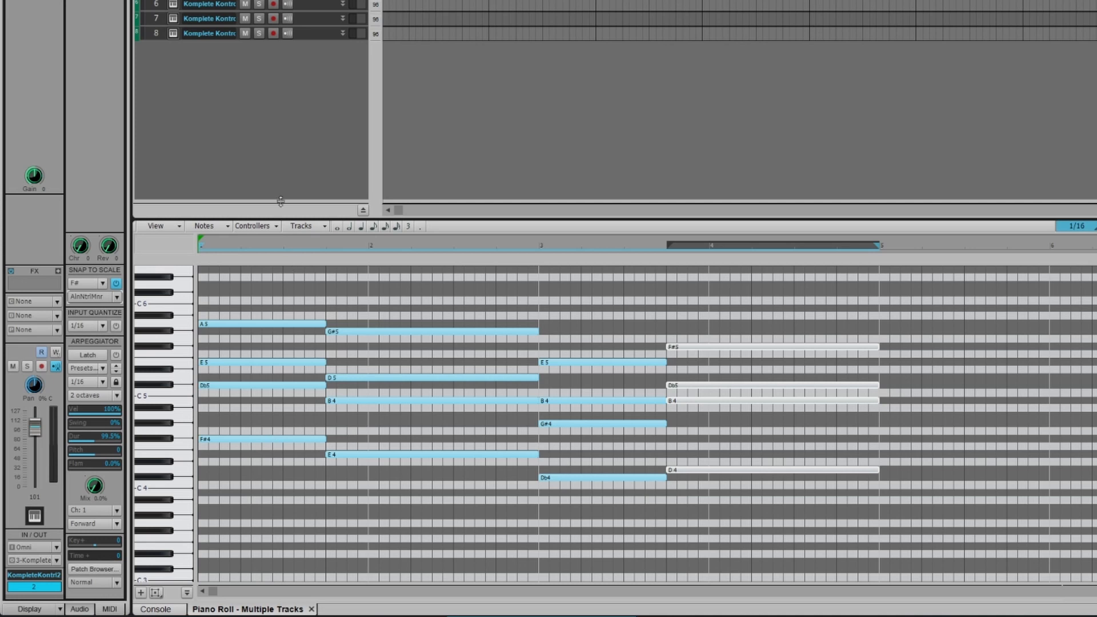
click(275, 300)
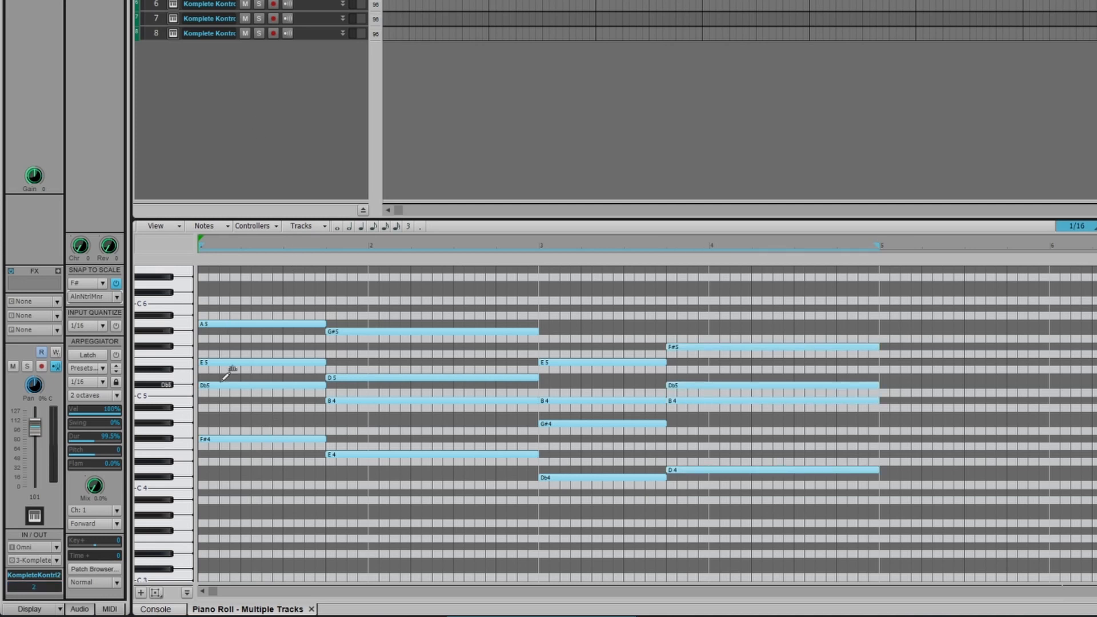
- Try a four-note melody of F#6, E6, Db6 and D6 above the first chord and delete it
scroll(291, 295, up, 2)
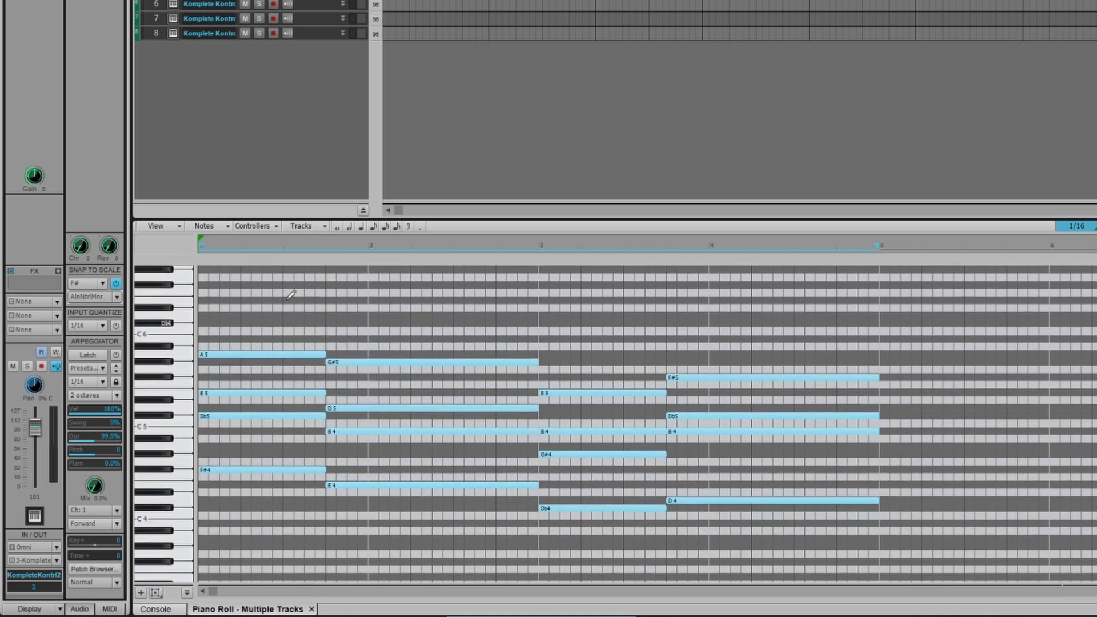
mouse_move(256, 284)
mouse_down()
mouse_move(463, 285)
mouse_move(267, 296)
mouse_up()
click(266, 301)
click(280, 323)
drag(288, 317, 326, 316)
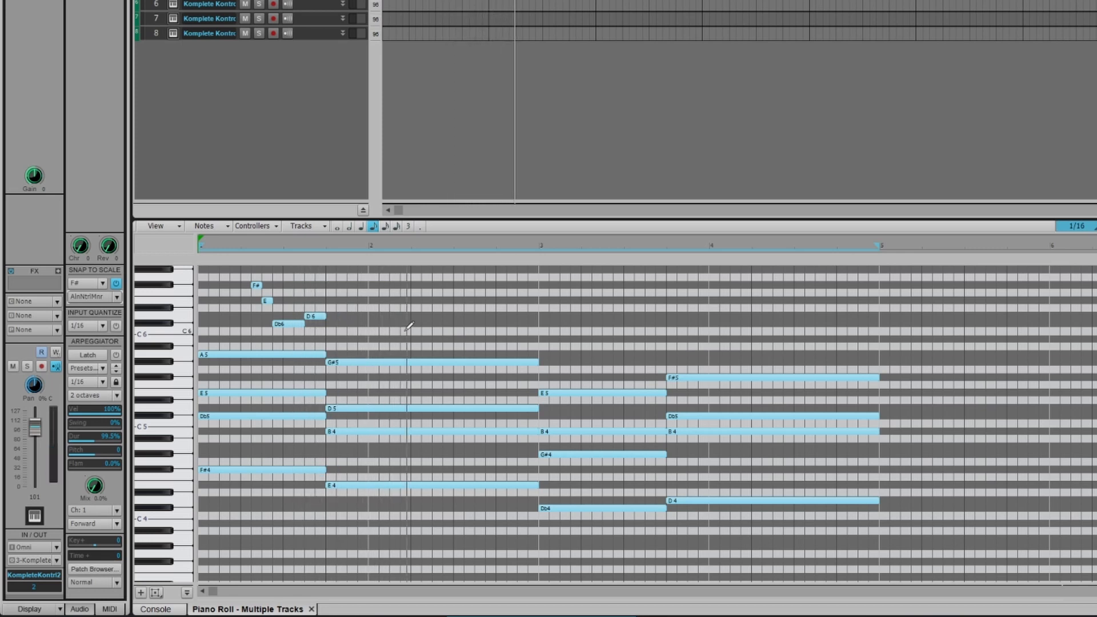
drag(324, 332, 248, 273)
key(Delete)
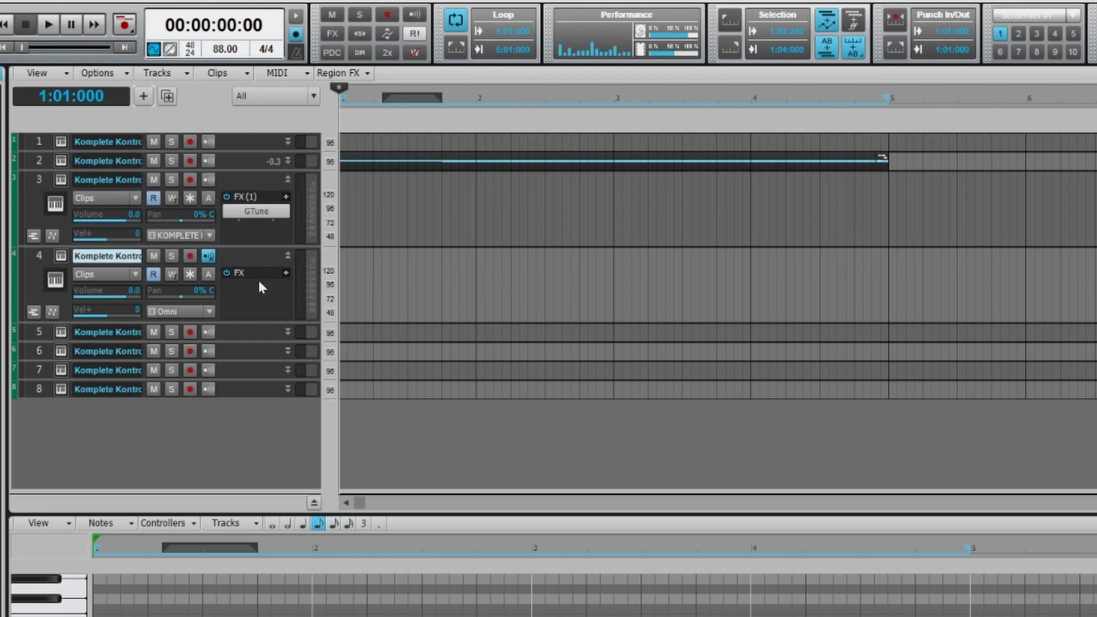
- Play the loop briefly and set track 4's input to KOMPLETE KONTROL - 1, MIDI Omni
key(space)
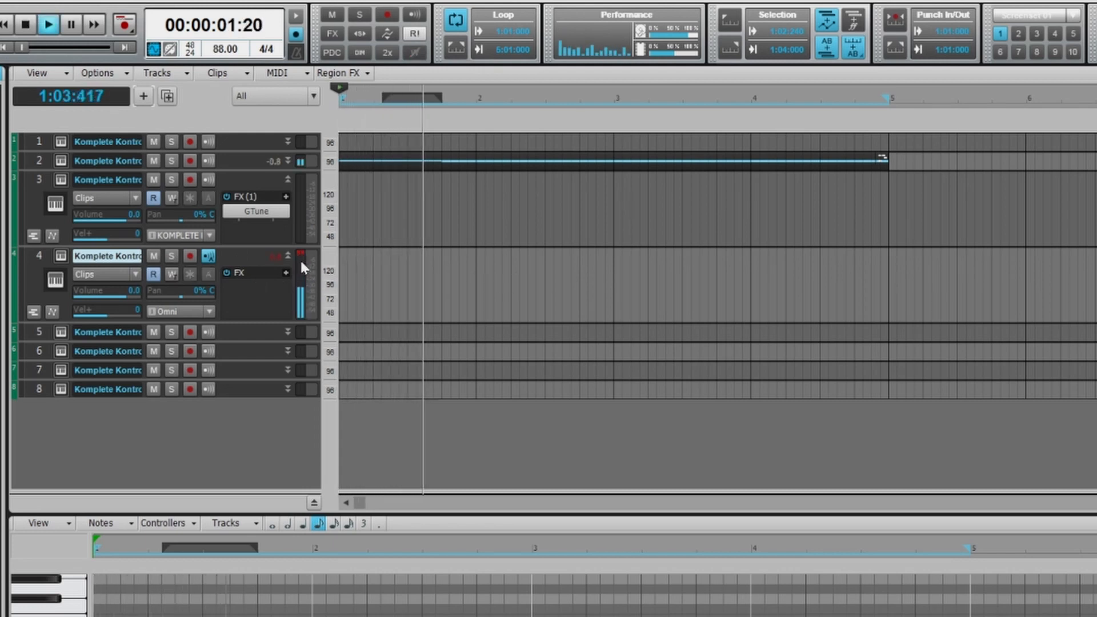
key(space)
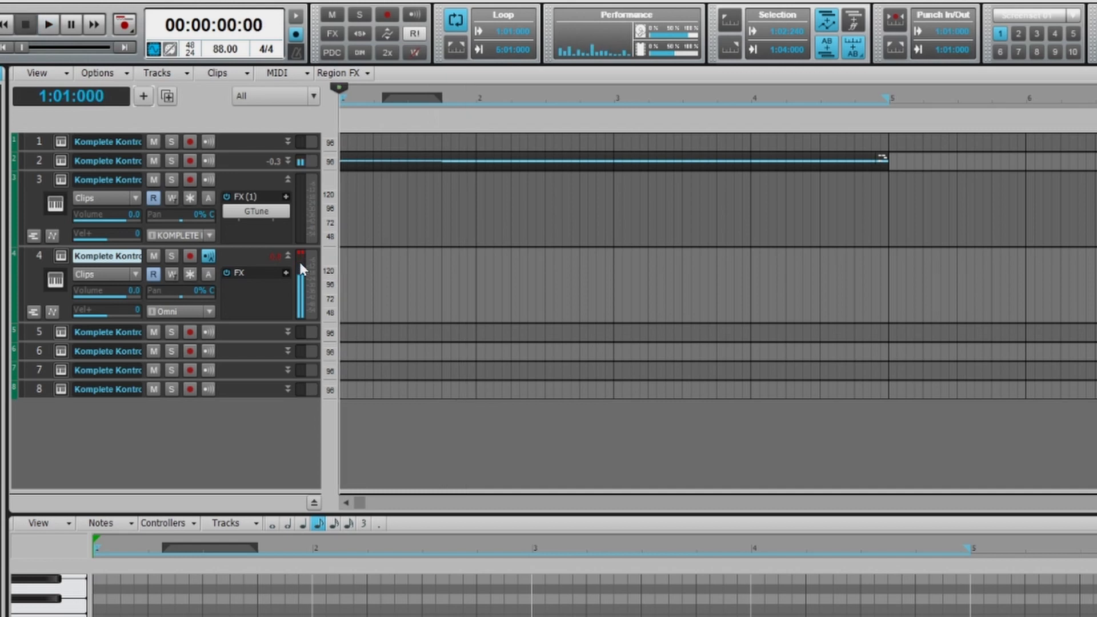
click(211, 312)
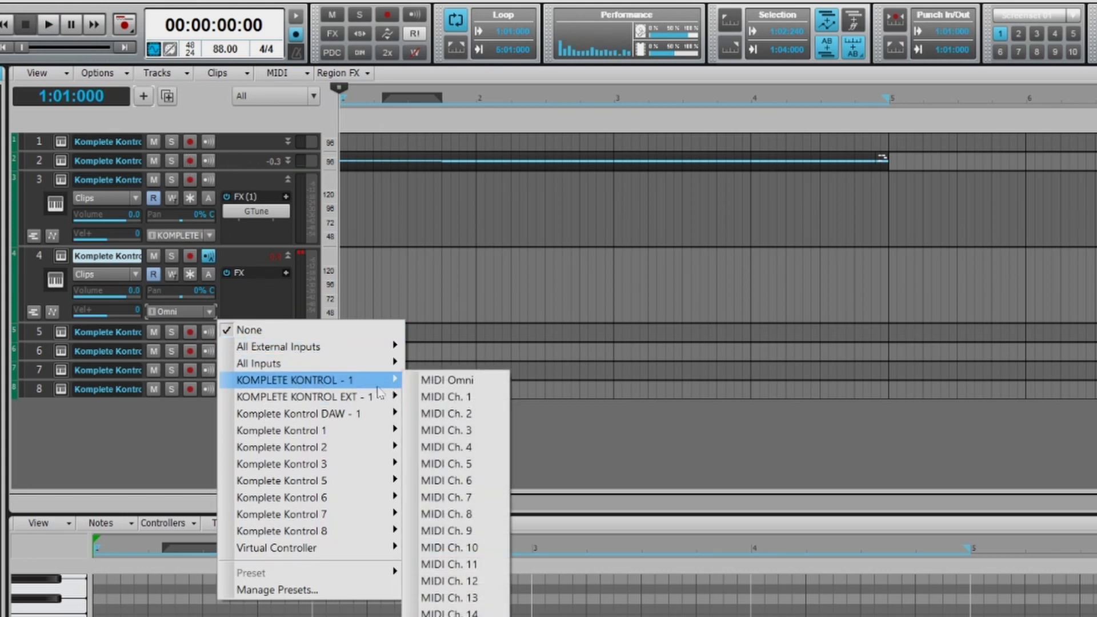
mouse_move(387, 389)
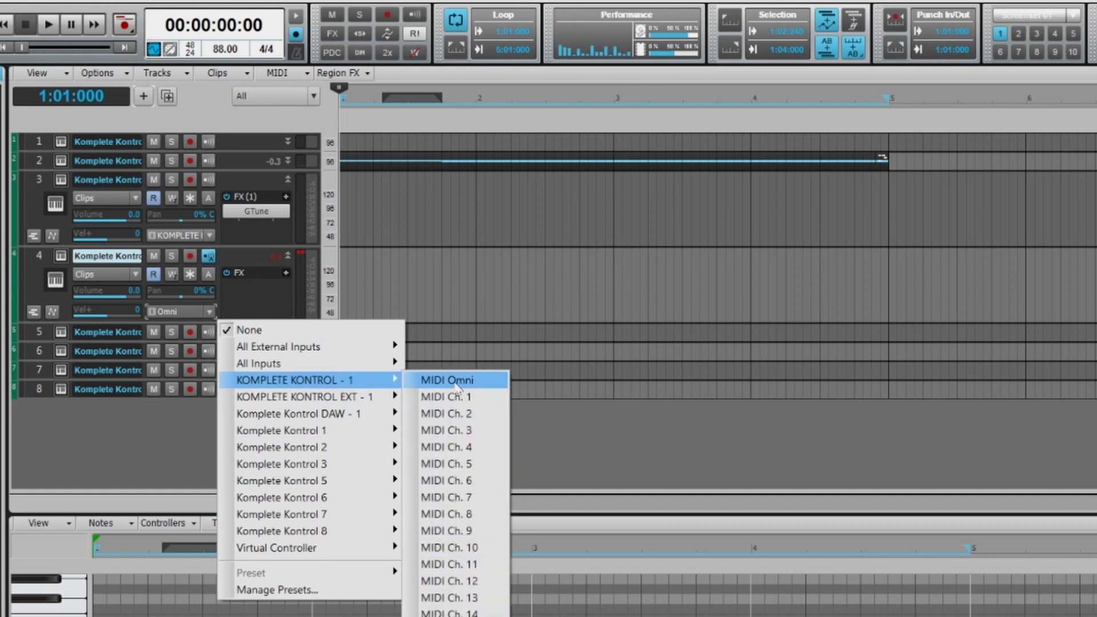
click(478, 382)
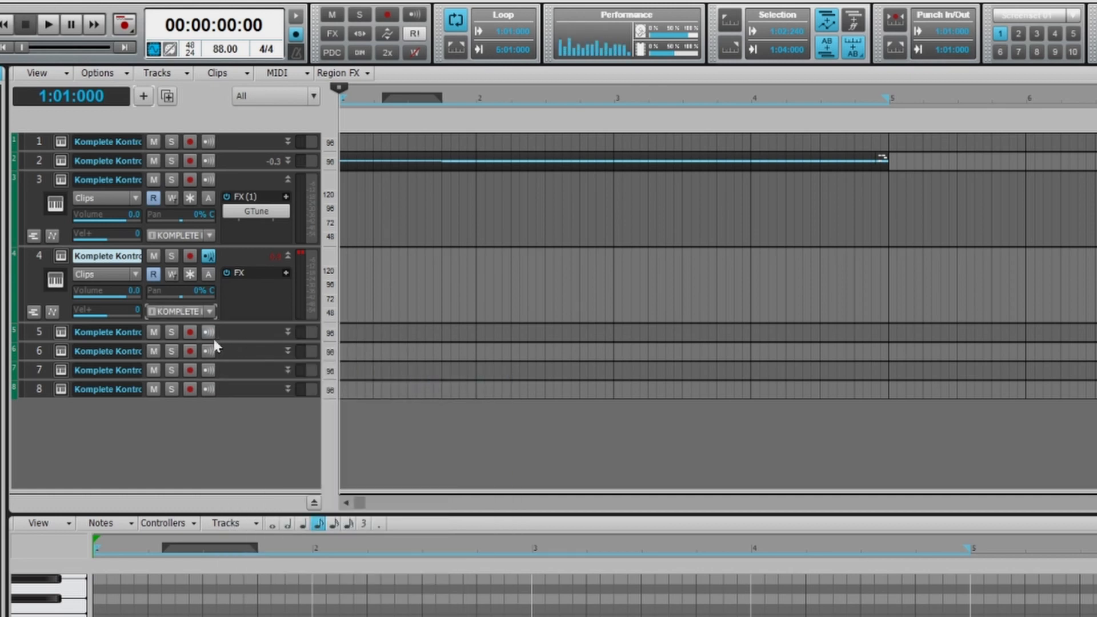
- Expand tracks 5 and 6 and set both inputs to KOMPLETE KONTROL - 1, MIDI Omni
click(288, 333)
click(180, 387)
mouse_move(293, 454)
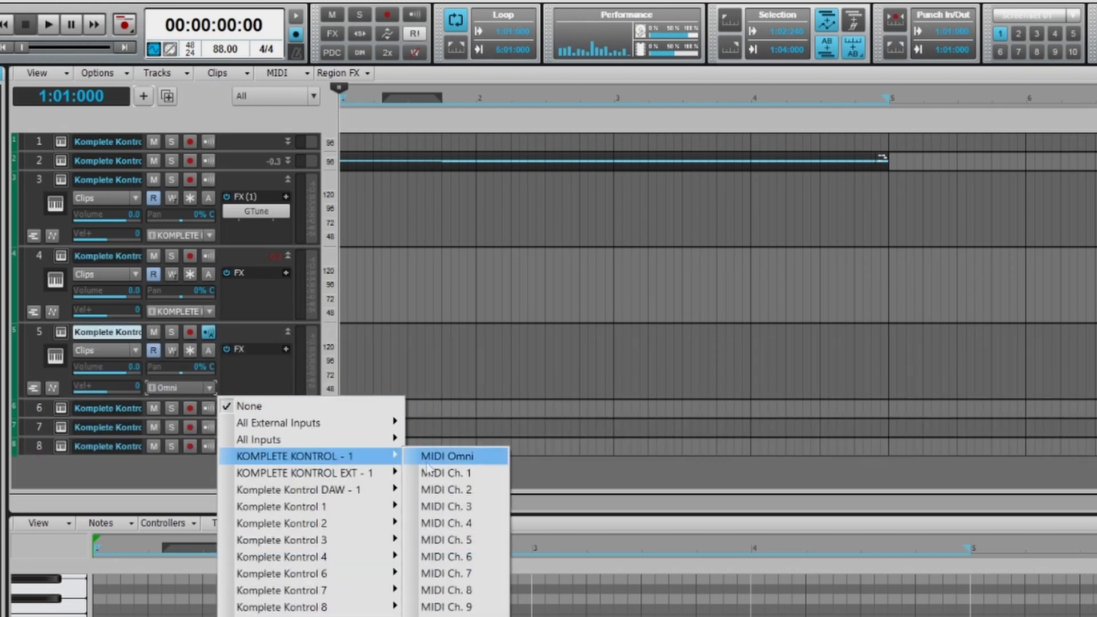
click(440, 454)
click(287, 408)
click(210, 463)
mouse_move(294, 530)
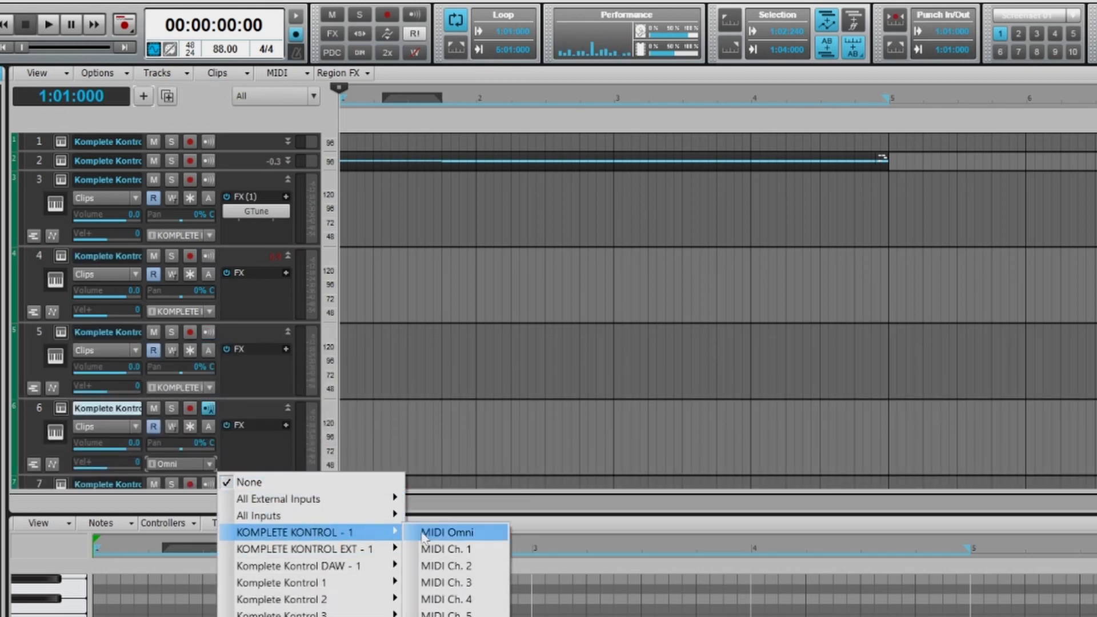
click(452, 529)
- Expand tracks 7 and 8 and assign KOMPLETE KONTROL - 1, MIDI Omni as the input of each
scroll(222, 414, down, 3)
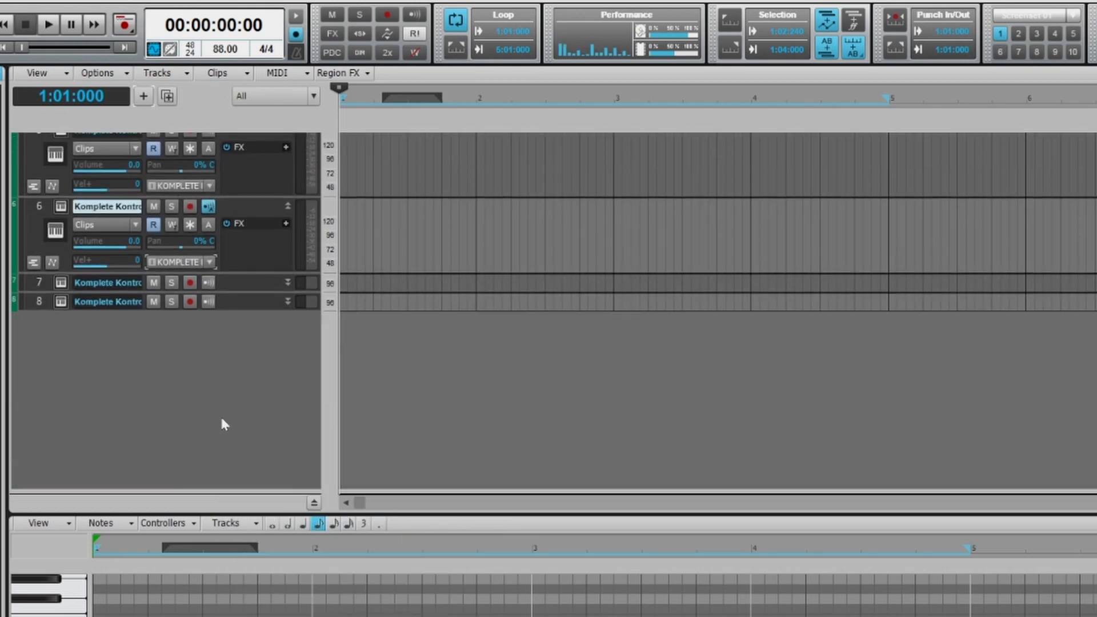
click(287, 282)
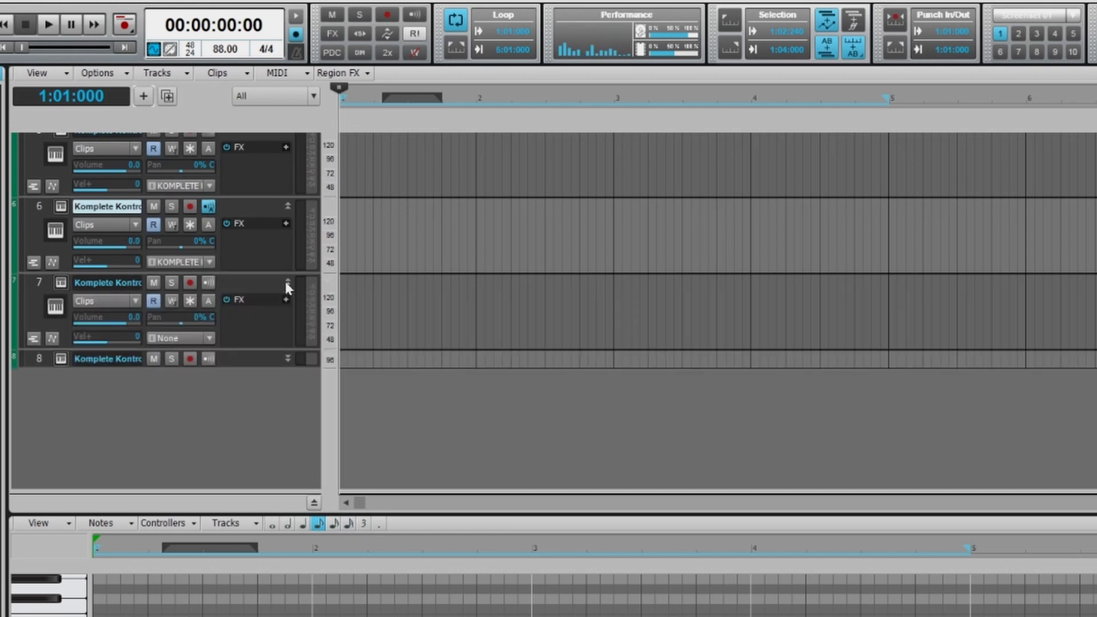
click(209, 338)
mouse_move(293, 407)
click(415, 406)
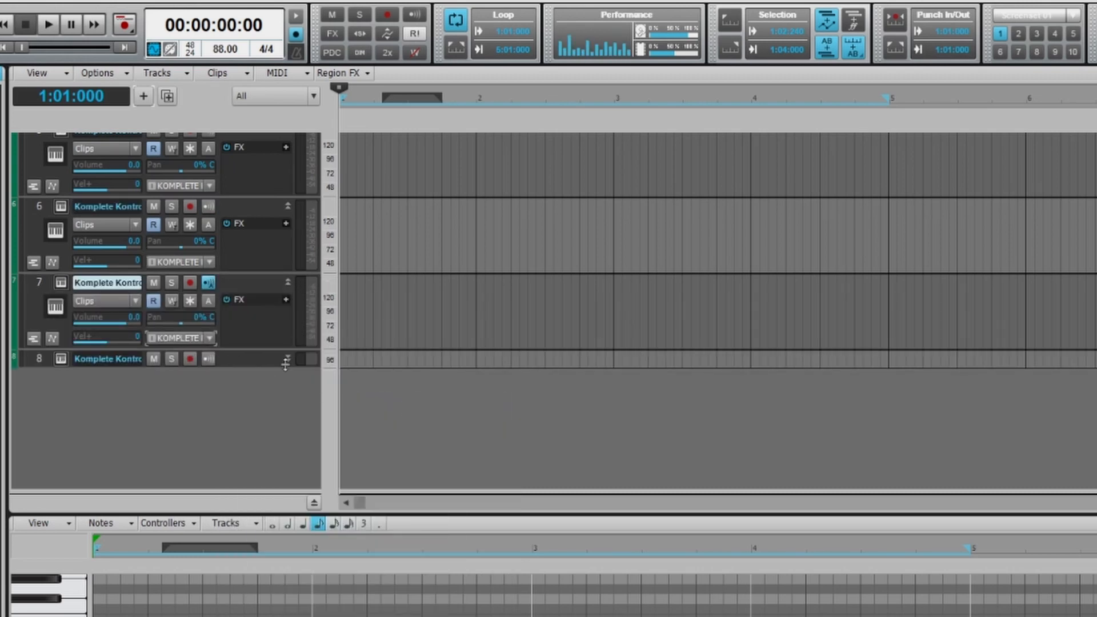
click(288, 358)
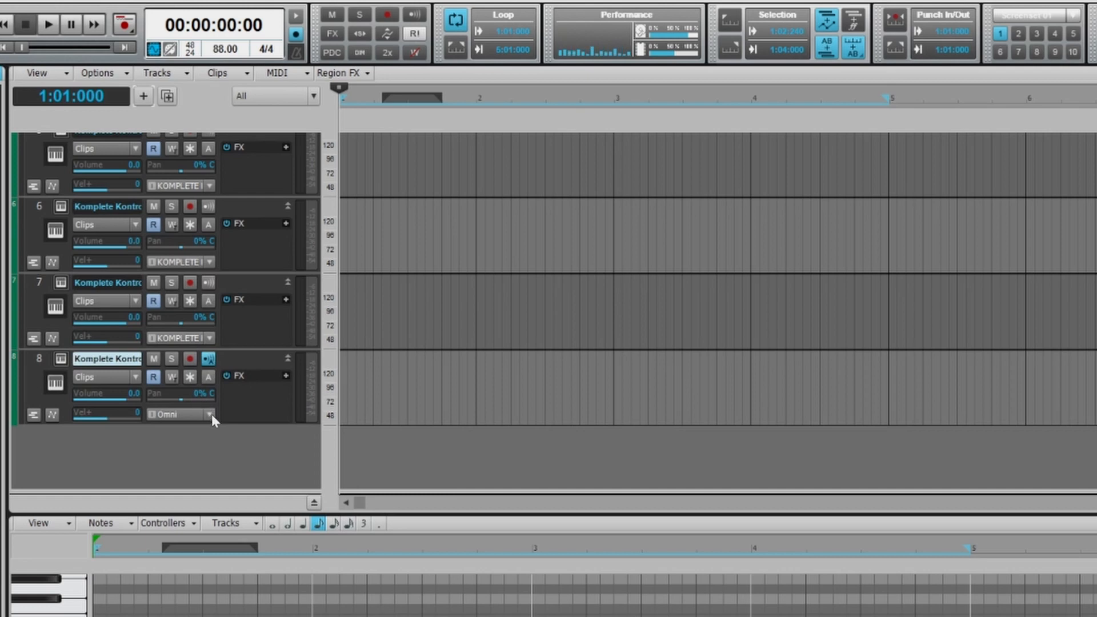
click(210, 414)
mouse_move(366, 482)
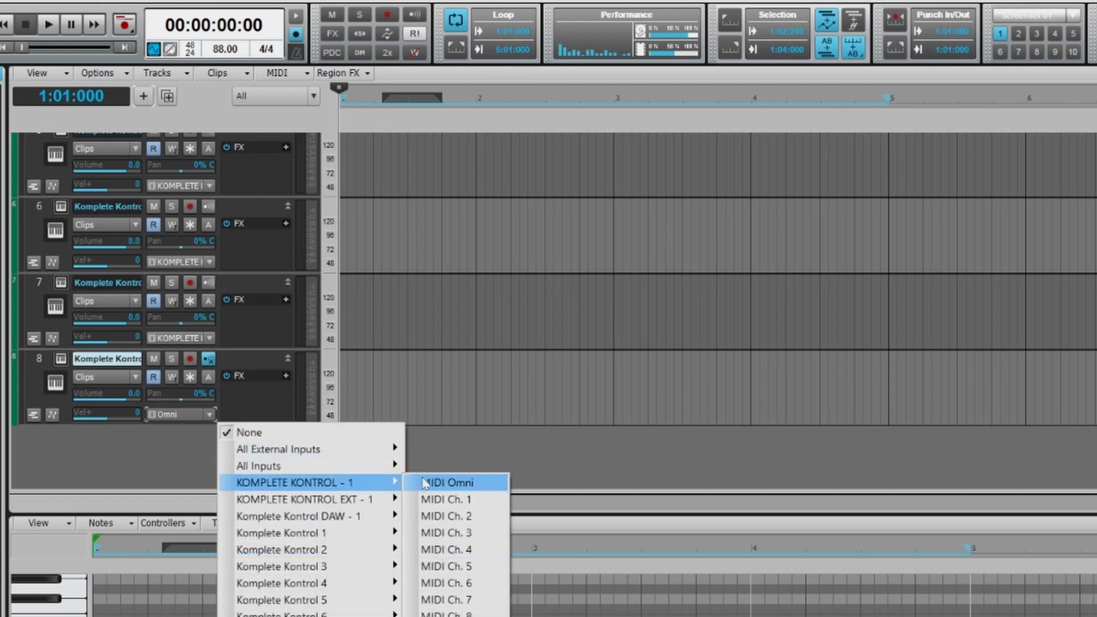
click(445, 484)
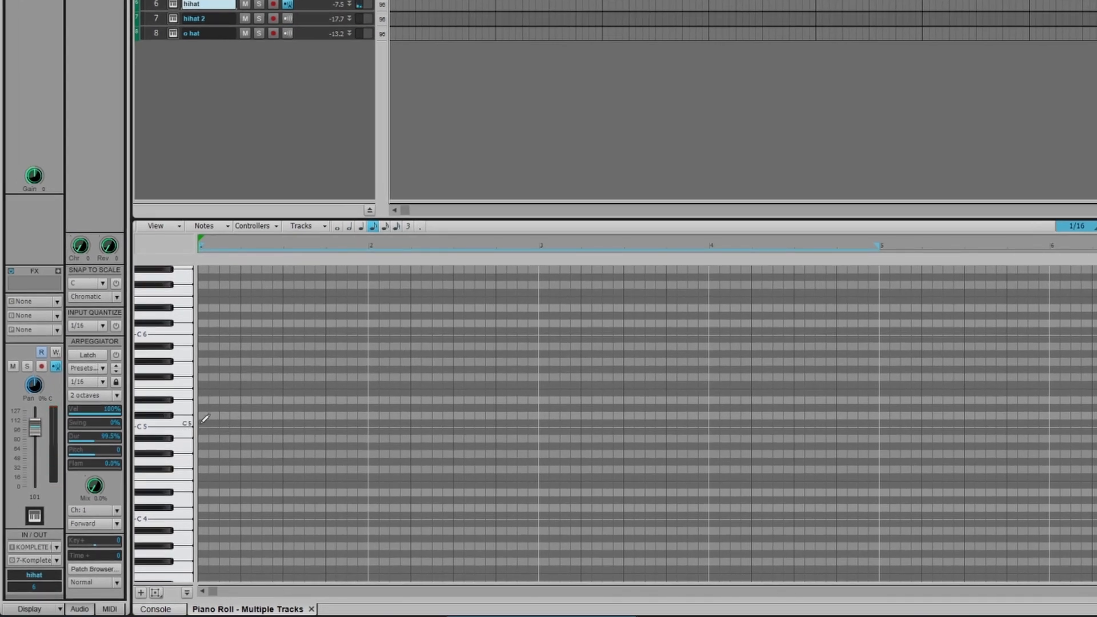
- Draw eight evenly spaced eighth notes on C5 across the first measure of the hihat track
click(202, 422)
click(226, 424)
click(248, 424)
click(269, 424)
click(290, 424)
click(310, 424)
click(332, 424)
click(353, 424)
- Show the note velocities and vary them across the hihat measure, lowering the second, fourth, fifth and seventh hits and raising the sixth
drag(321, 584, 318, 522)
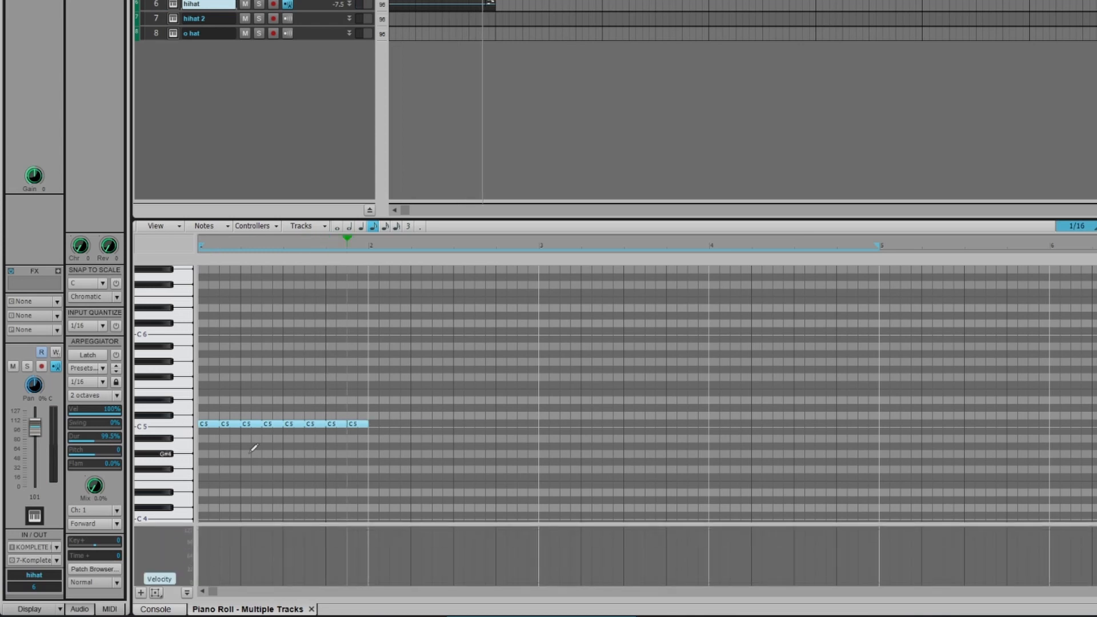
click(211, 226)
click(301, 313)
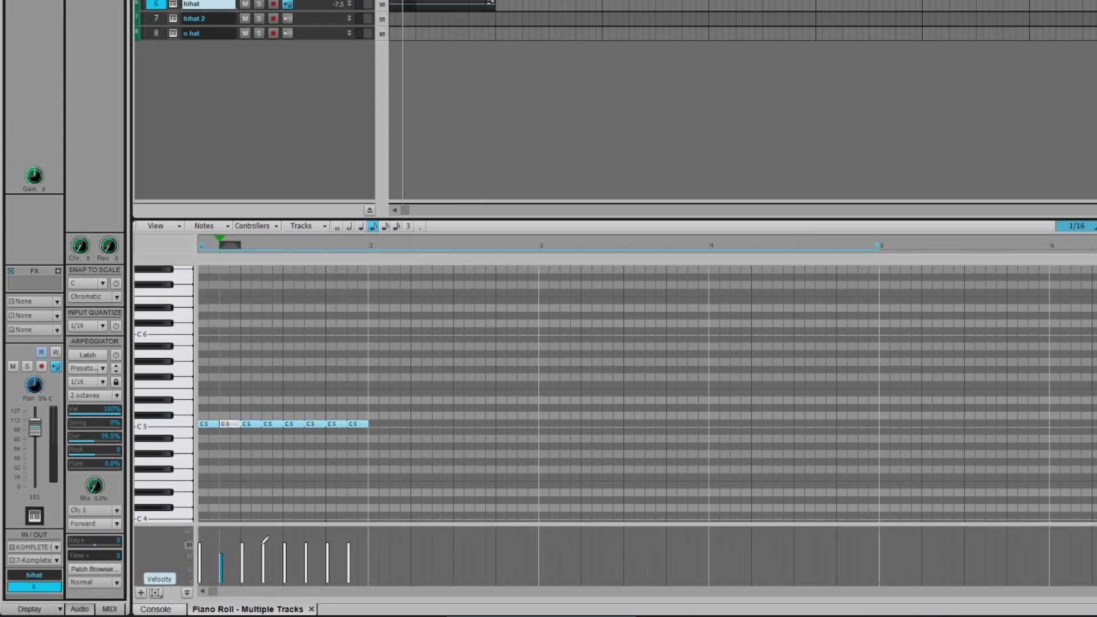
mouse_move(262, 543)
mouse_down()
mouse_move(263, 557)
mouse_move(307, 539)
mouse_move(329, 554)
mouse_up()
- Select all eight hihat notes in the first measure and duplicate them three times to fill four measures
drag(366, 446, 198, 399)
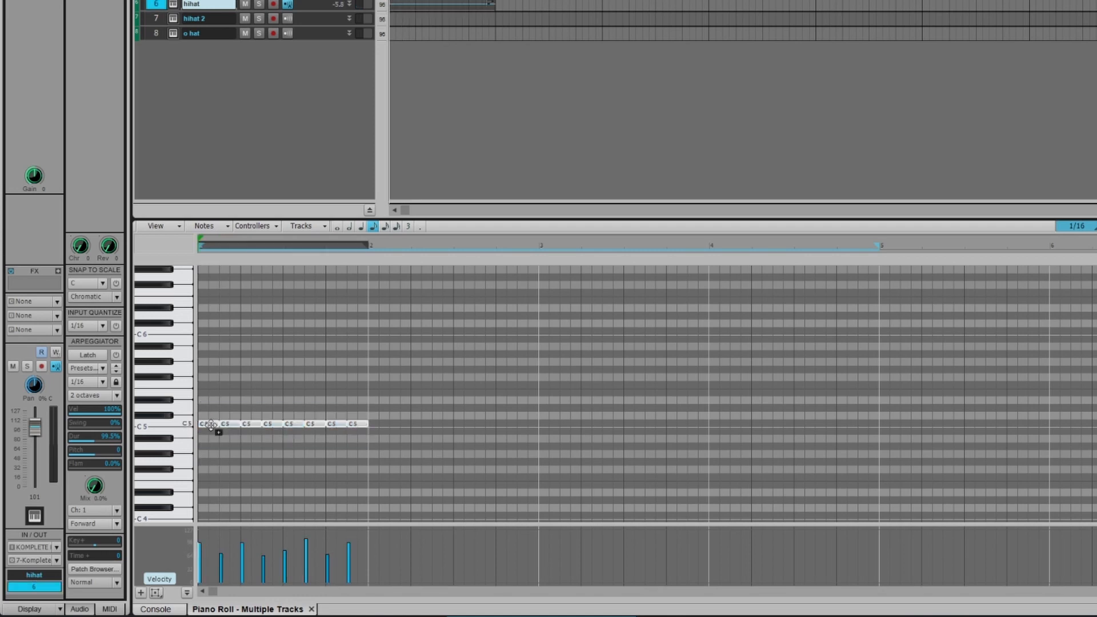
key(ctrl+d)
key(ctrl+d)
key(ctrl+d)
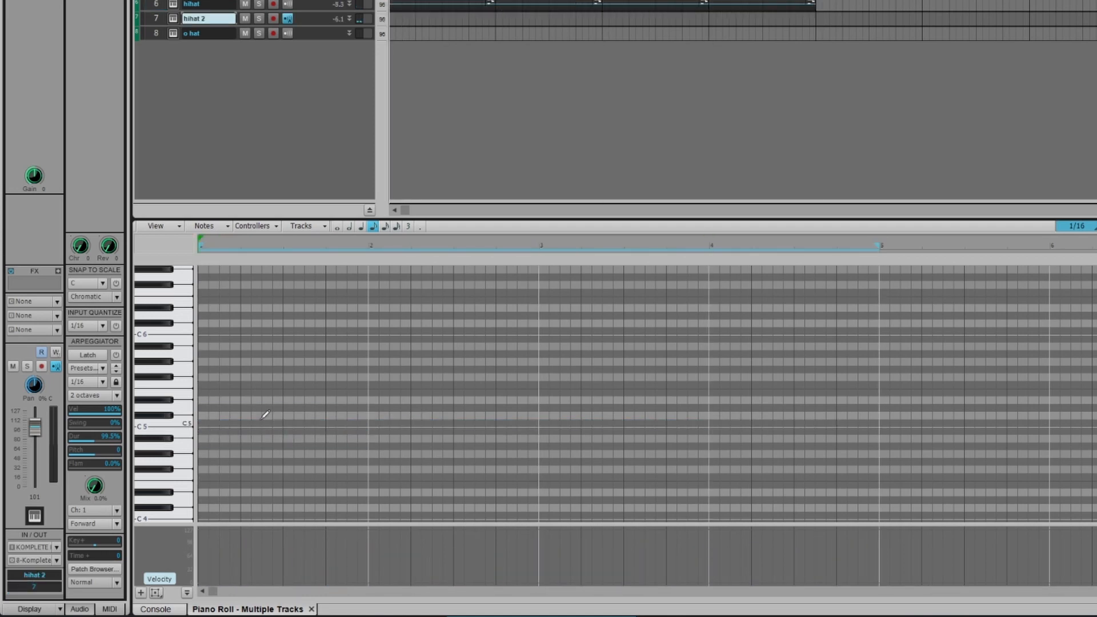
- Record a four-measure C5 pattern on the hihat 2 track, and place C5 on beat 2 of every measure on the o hat track
key(r)
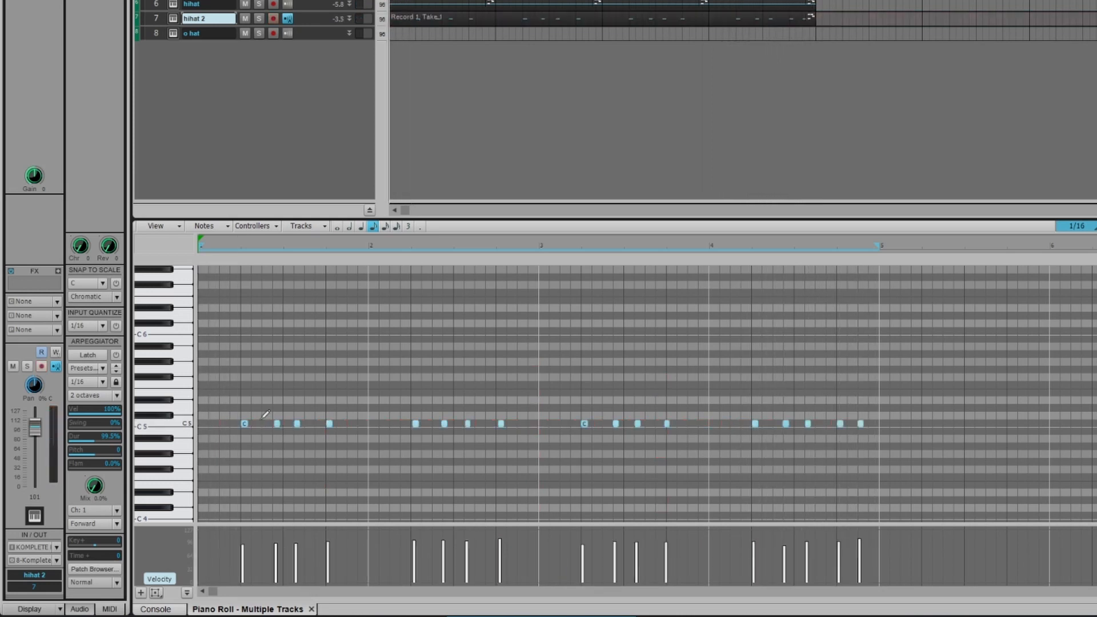
key(Down)
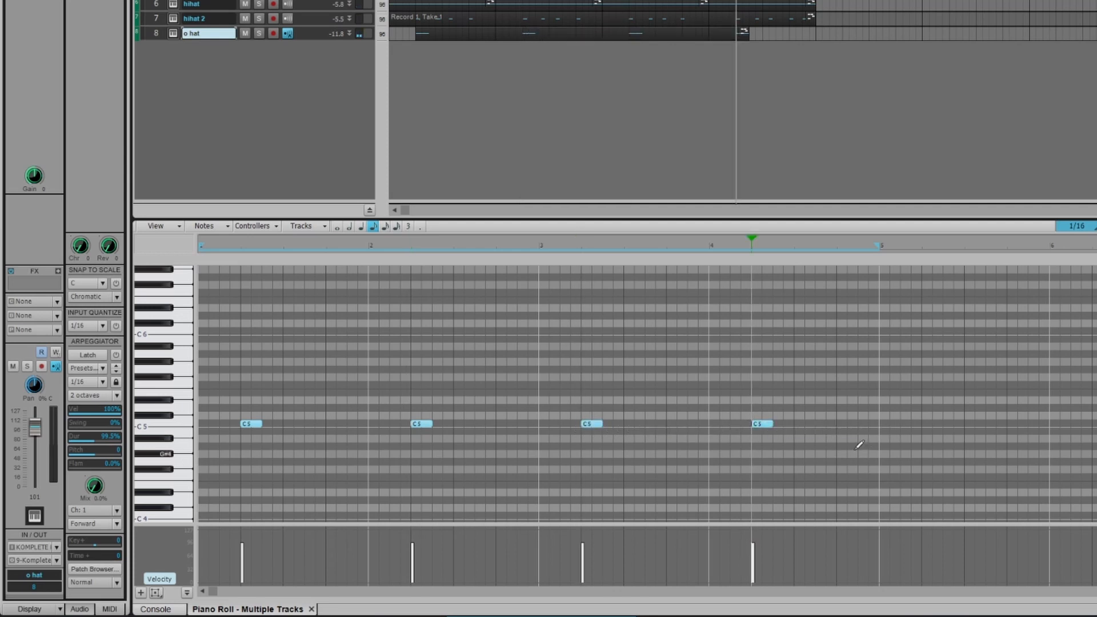
key(space)
- Place C5 notes on beats 2 and 4 of the snare 2 track's first measure and duplicate them through measure 4
click(1096, 317)
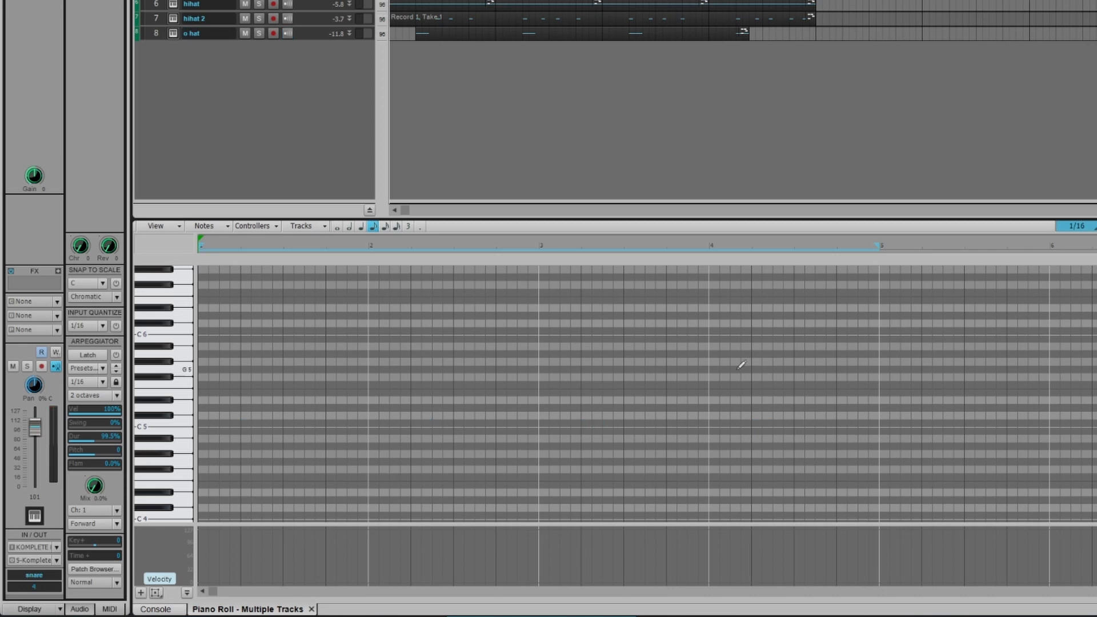
click(173, 429)
click(243, 424)
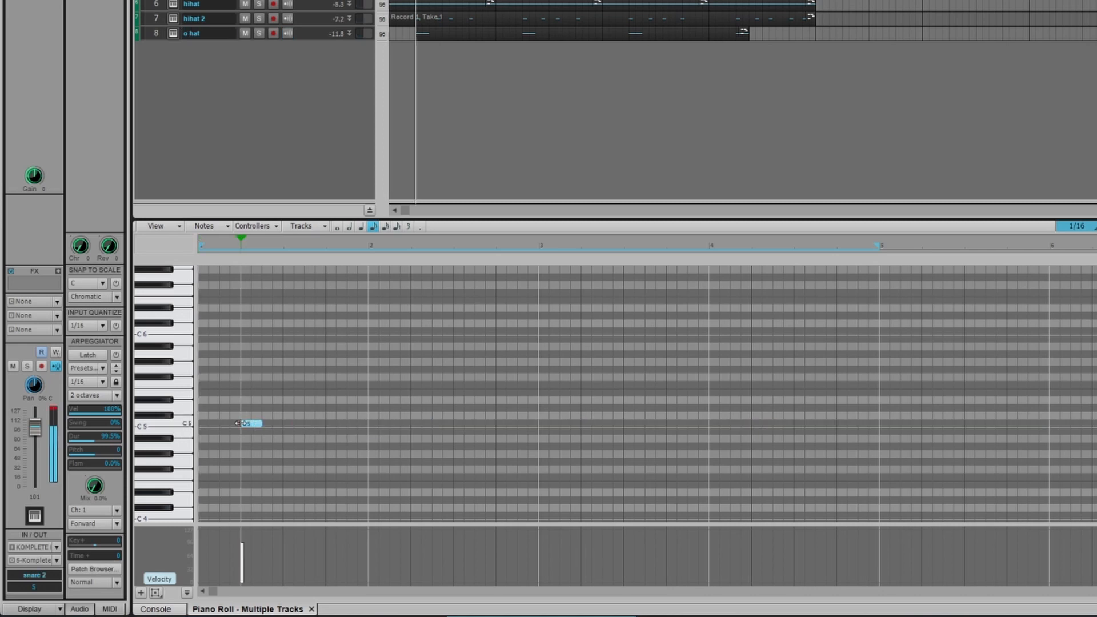
click(329, 424)
key(ctrl+a)
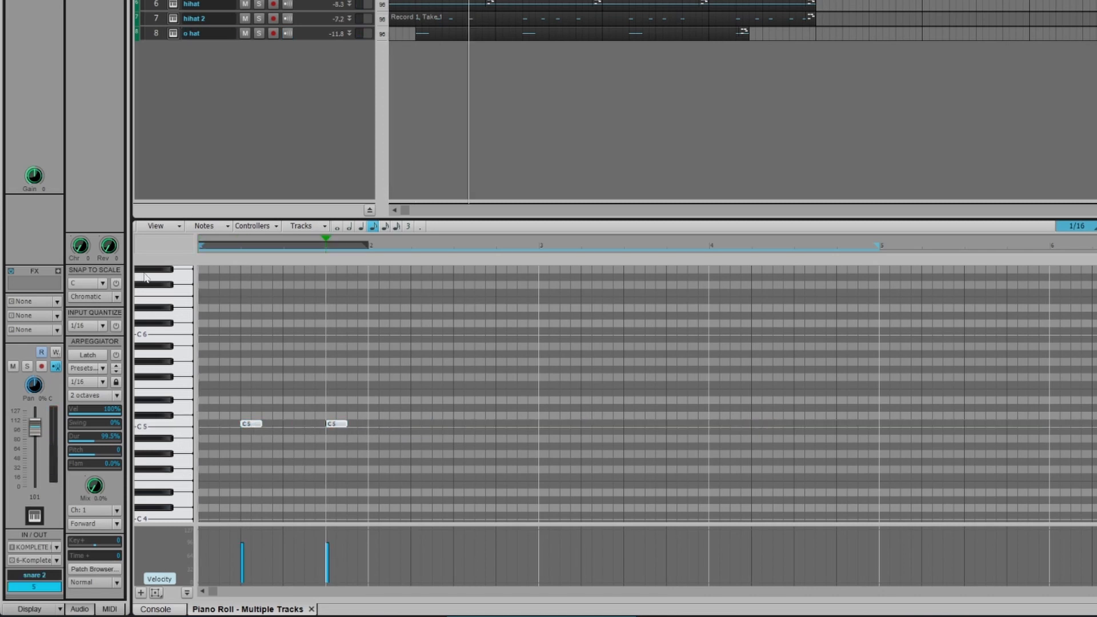
key(ctrl+d)
key(ctrl+d)
key(ctrl+d)
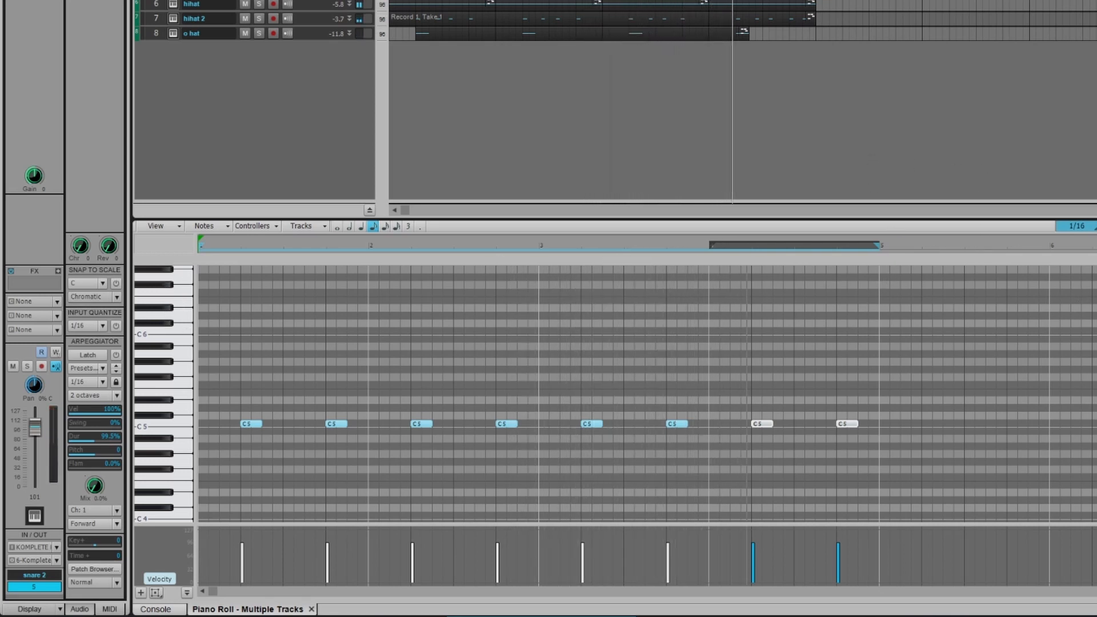
- Record a C5 pattern across four measures on the snare track
click(200, 1)
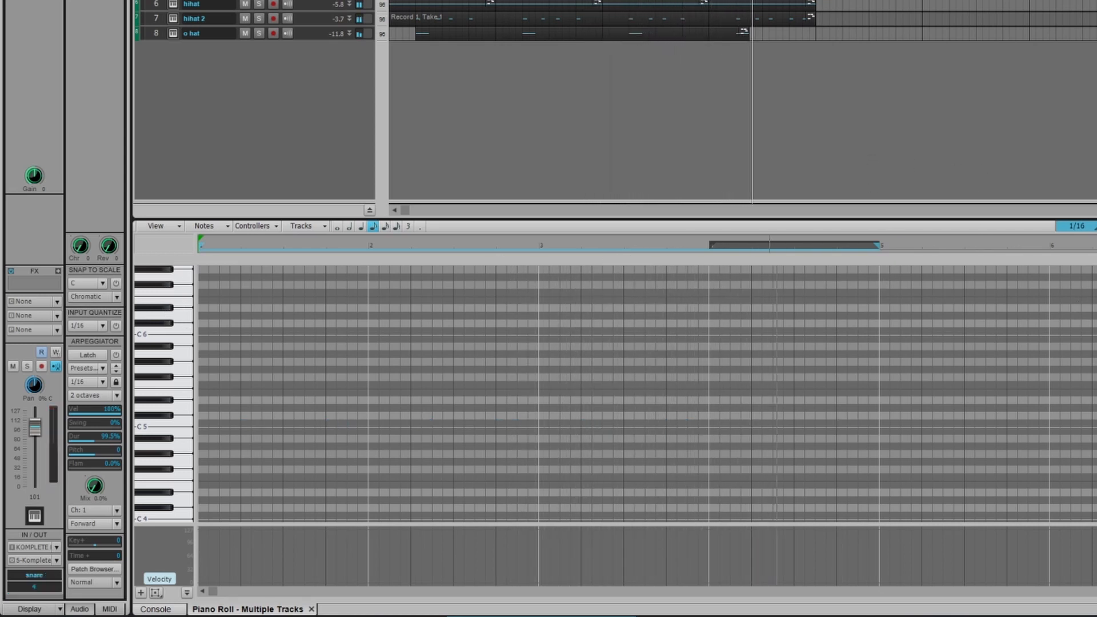
click(158, 402)
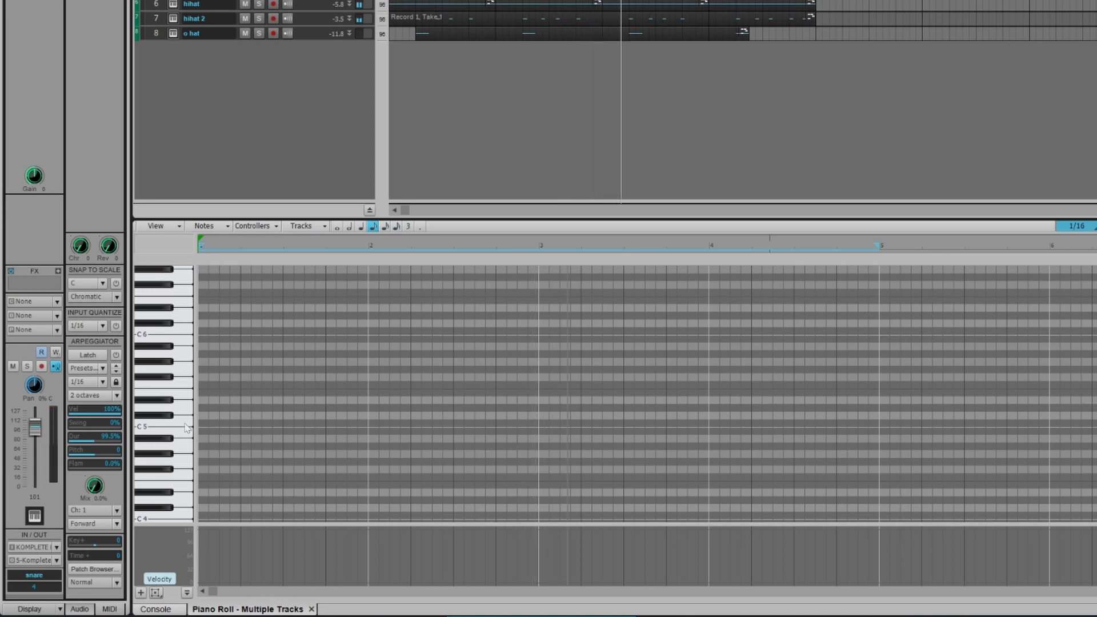
click(184, 424)
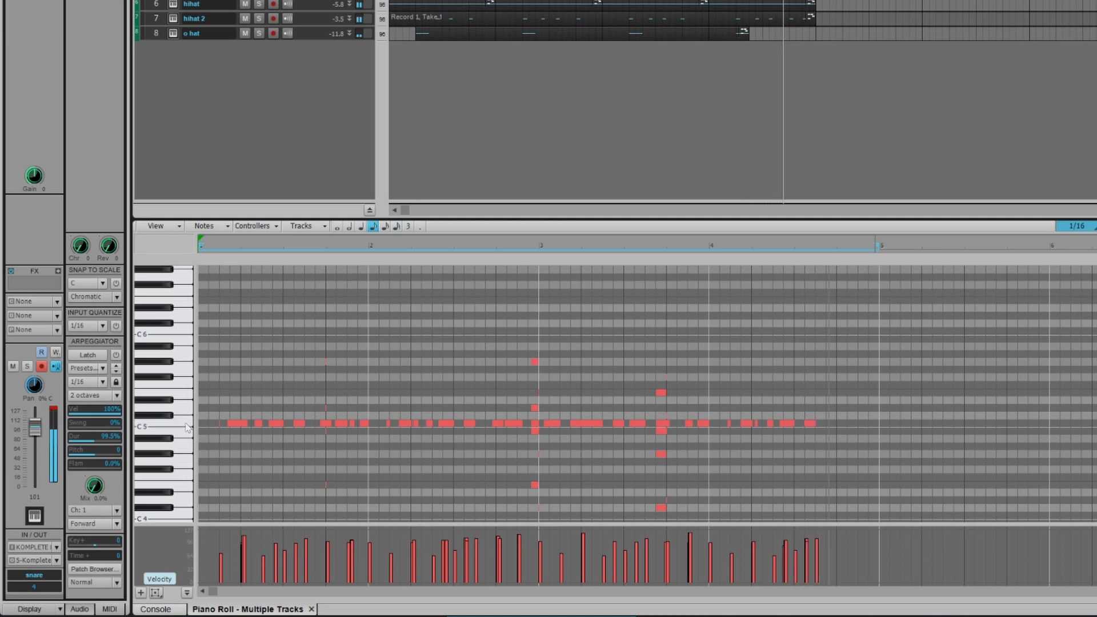
key(space)
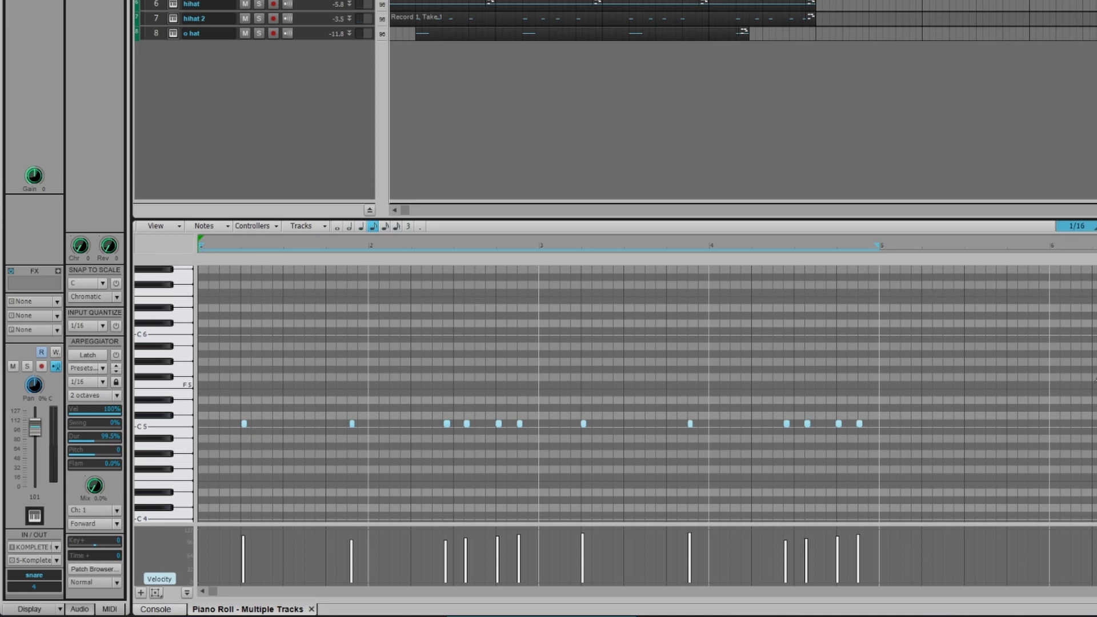
- Place five C5 notes across the kick track's first two measures and raise the last four to the first note's velocity
key(Up)
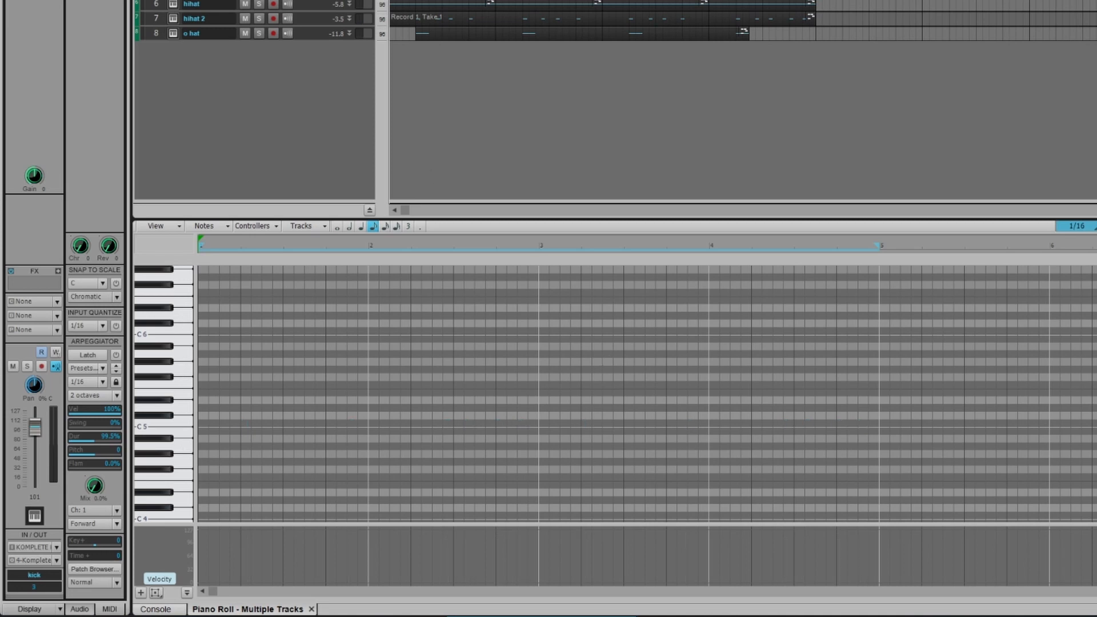
click(187, 427)
click(184, 453)
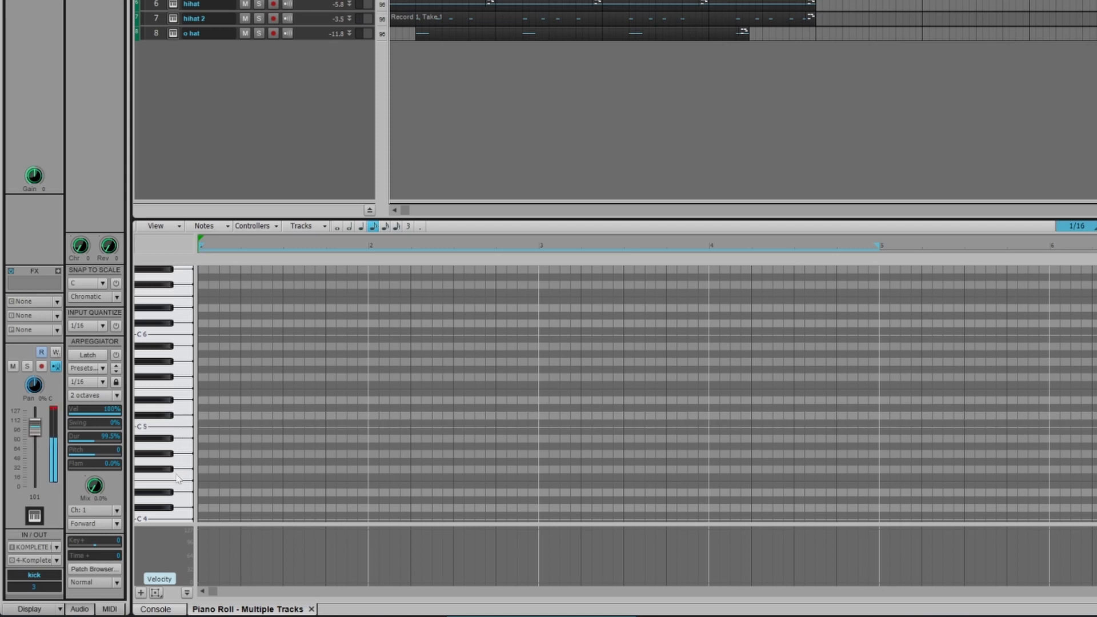
click(202, 424)
click(234, 424)
click(309, 423)
click(393, 424)
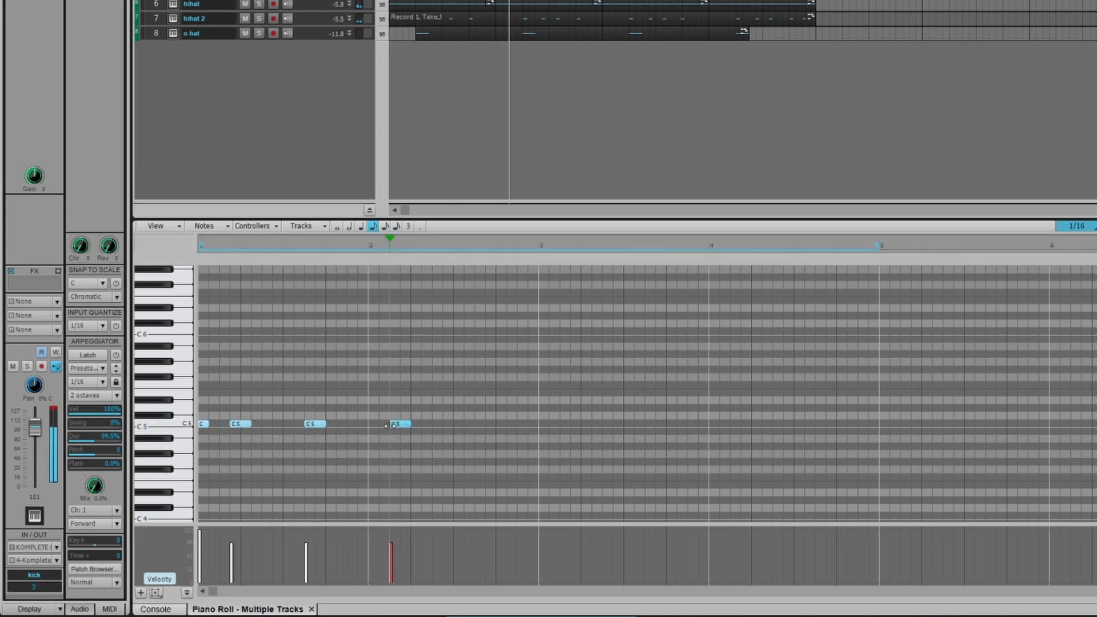
click(479, 432)
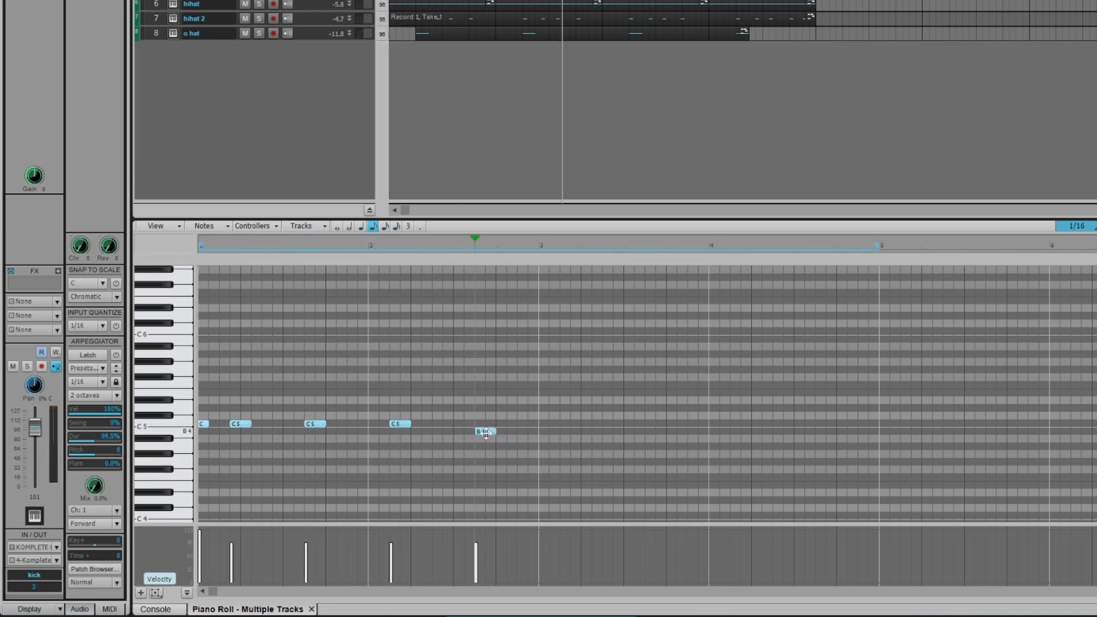
drag(488, 433, 488, 425)
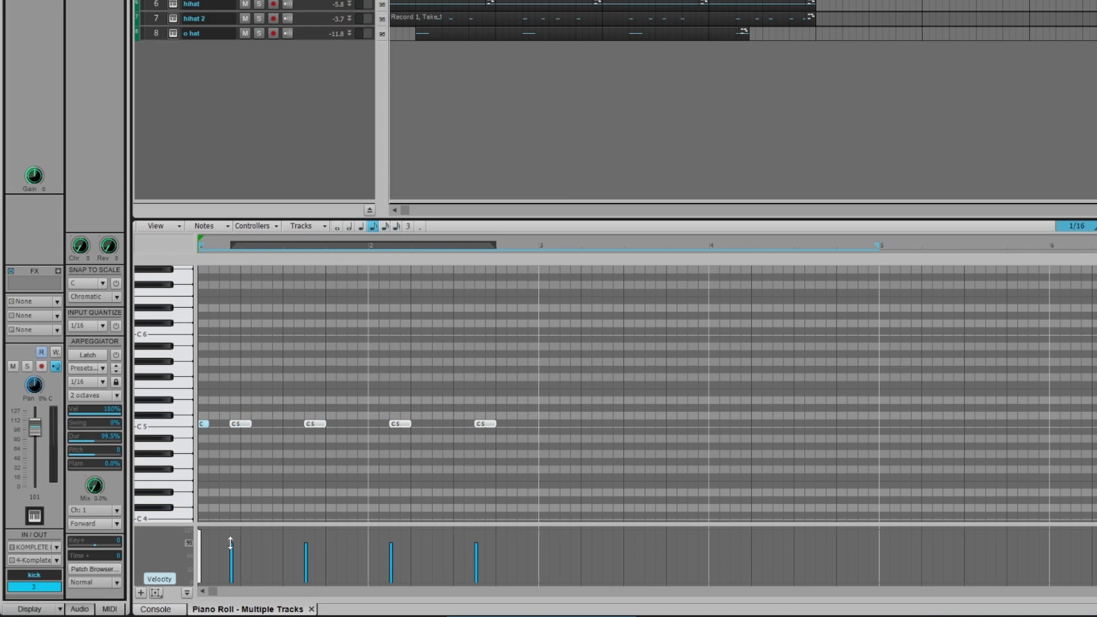
drag(231, 543, 213, 424)
- Add two sixteenth C5 kick notes in beat 4 of measure 2, and repeat the two-measure kick pattern through measure 4
click(498, 424)
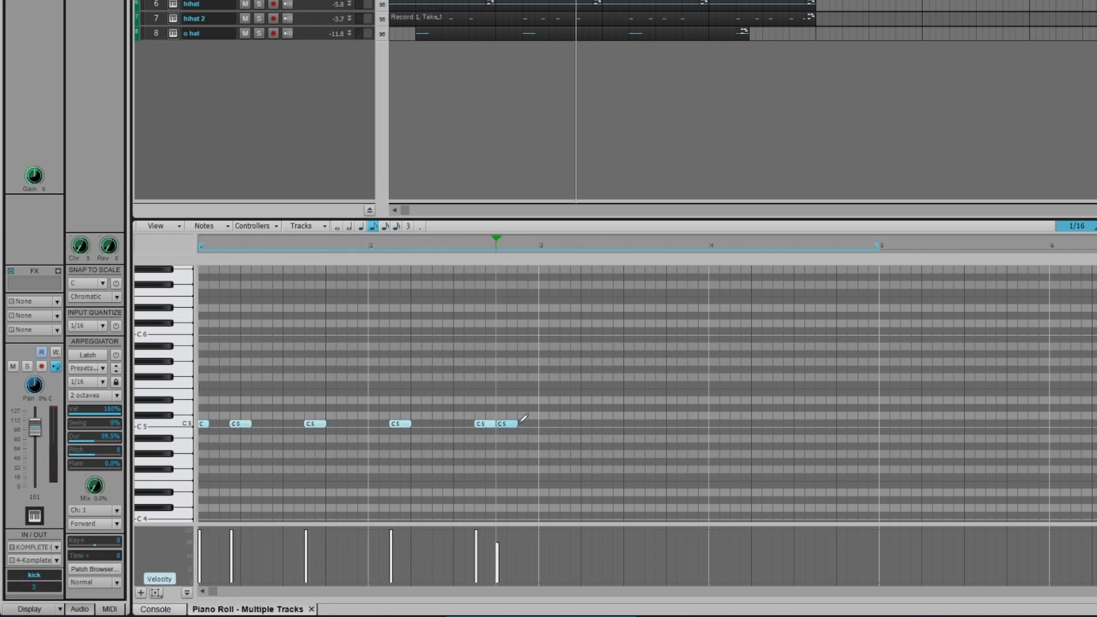
click(521, 424)
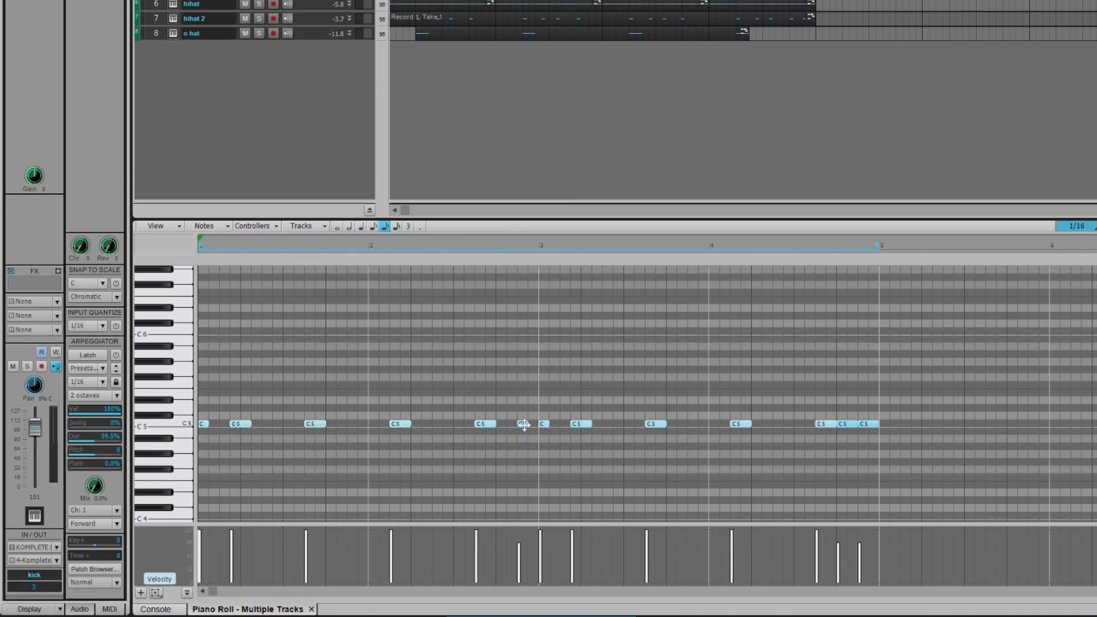
drag(524, 424, 513, 423)
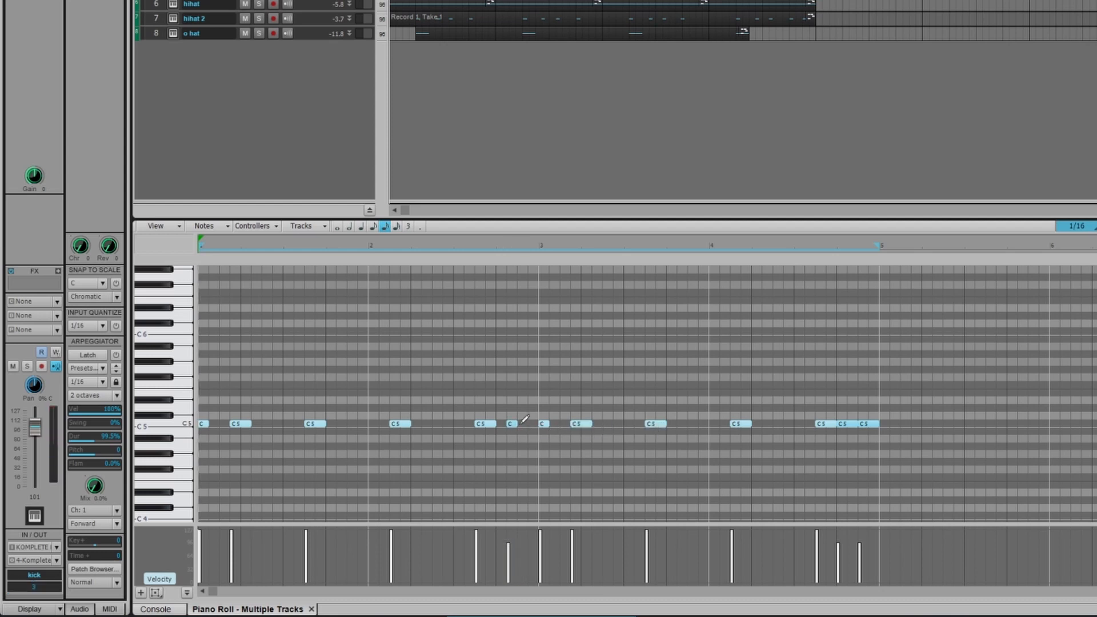
click(521, 423)
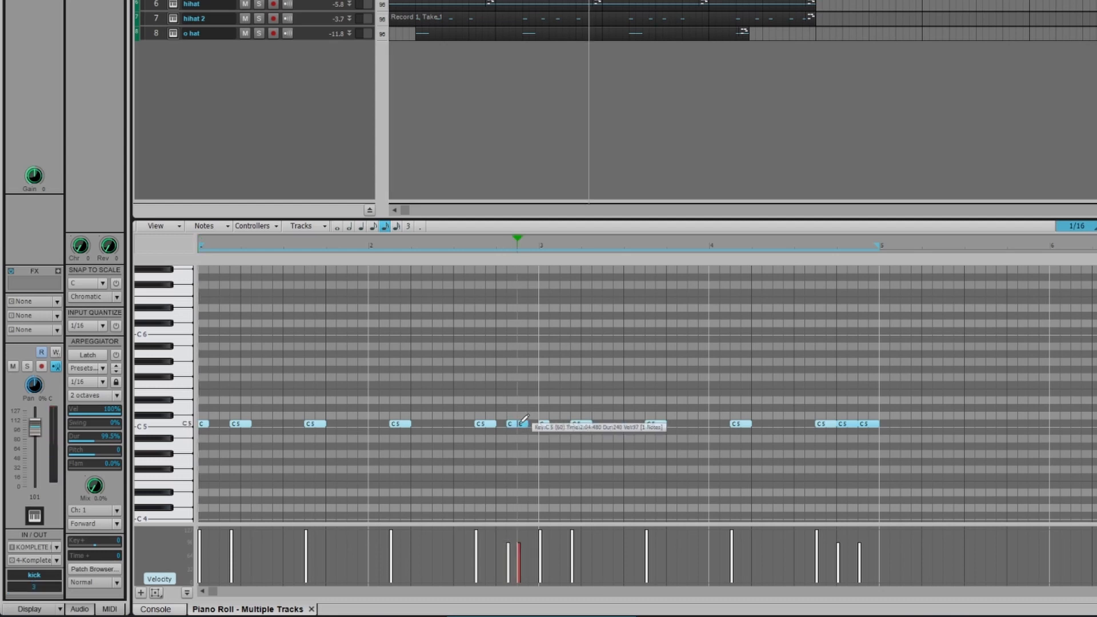
key(space)
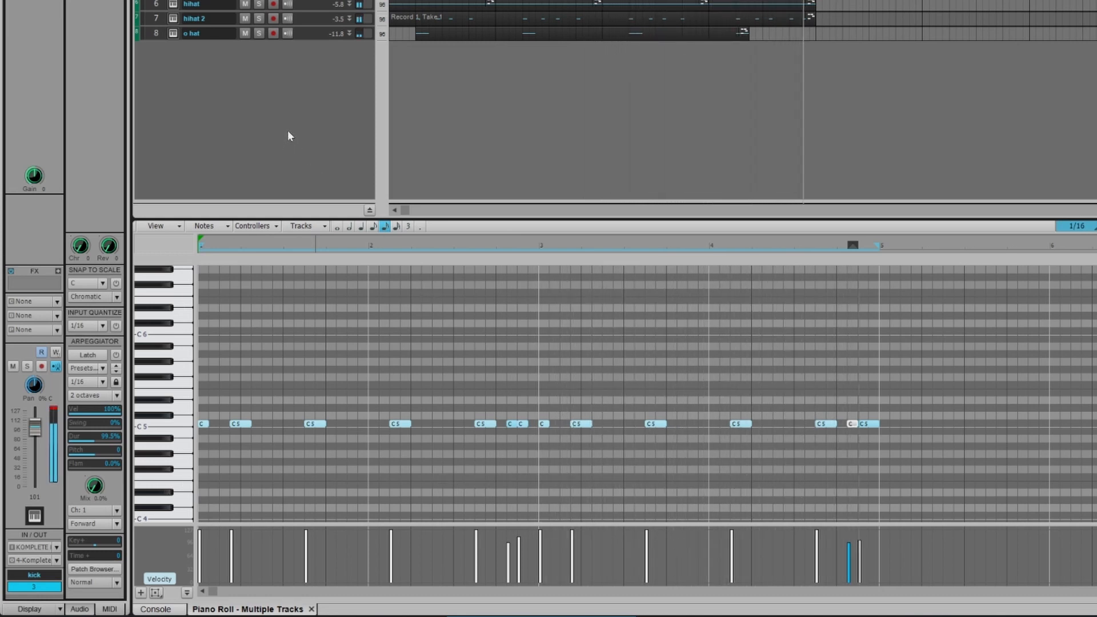
key(space)
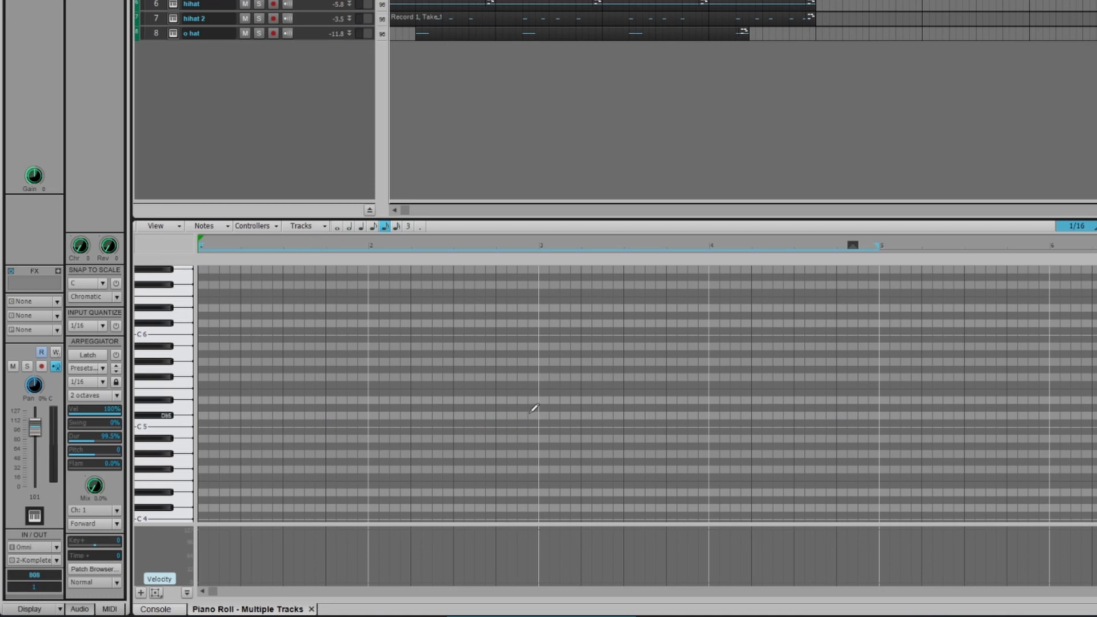
- Copy the piano track's lowest chord notes, F#4, E4, Db4 and D4, to the 808 track
click(173, 424)
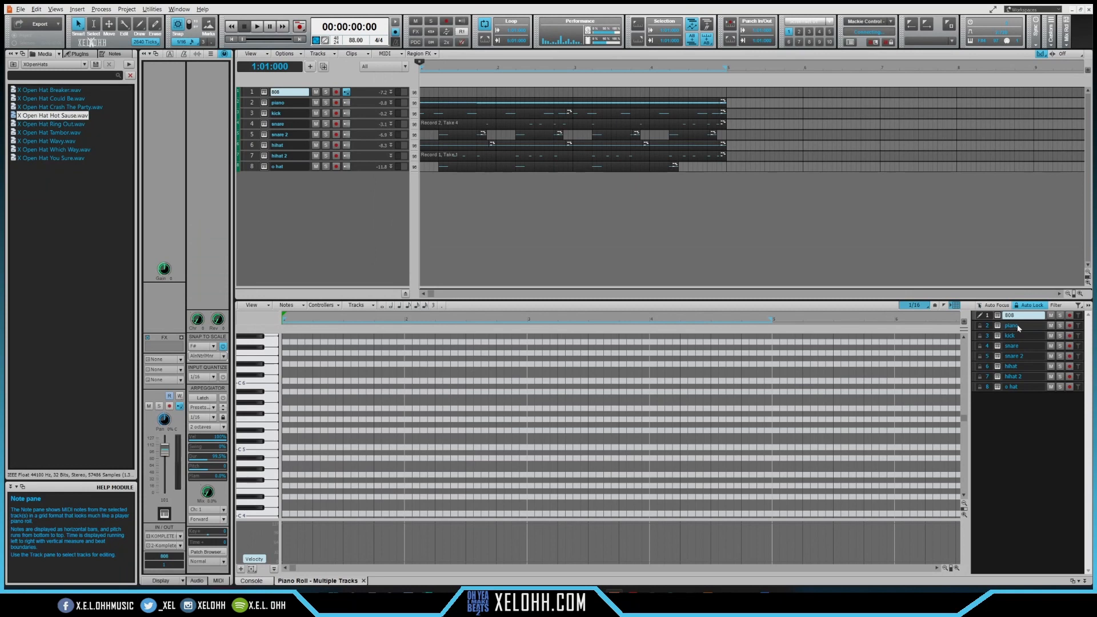
click(1017, 326)
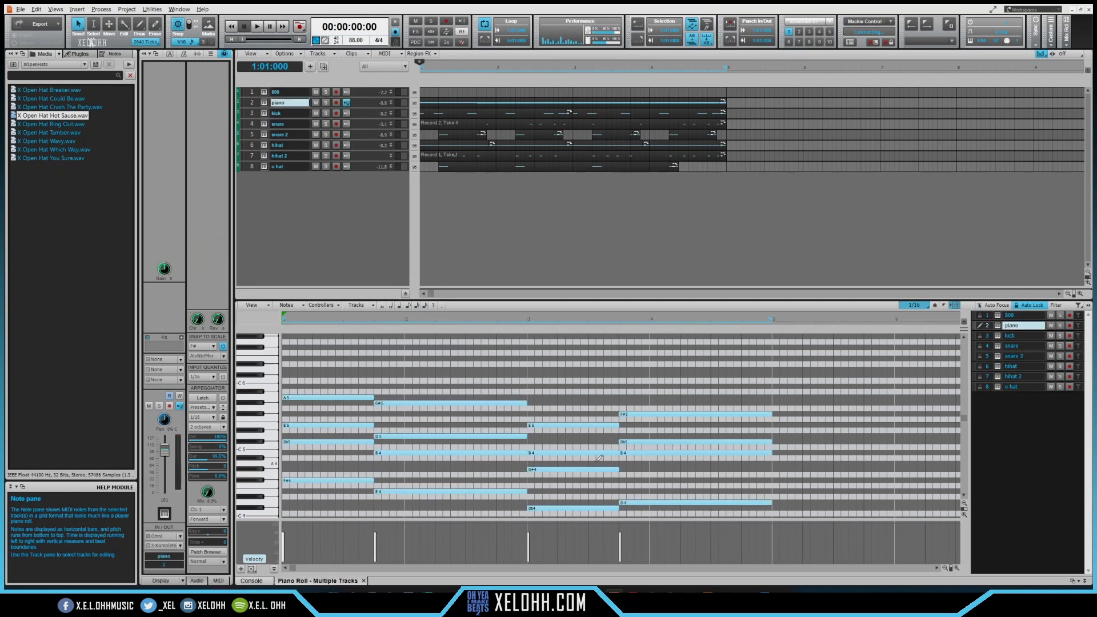
scroll(598, 457, down, 2)
drag(589, 494, 321, 461)
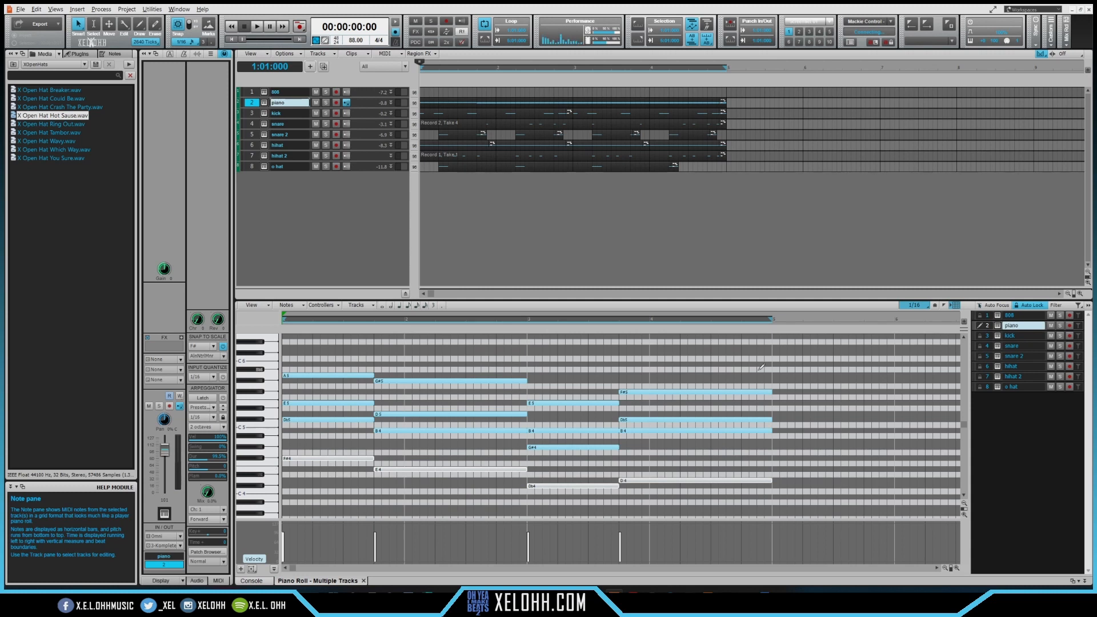
click(1020, 316)
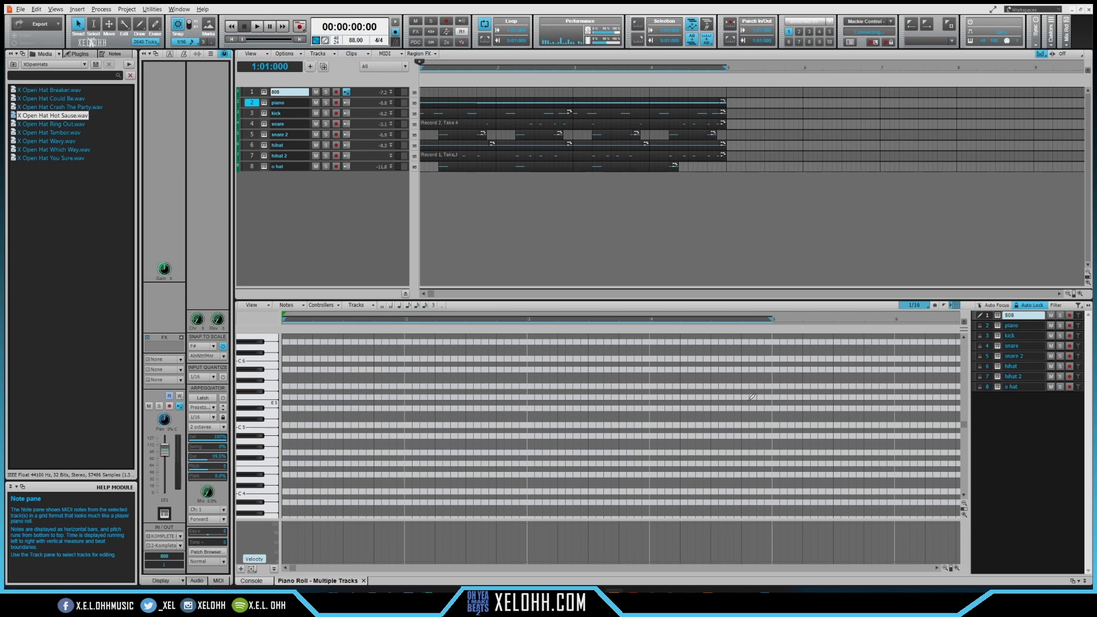
key(ctrl+v)
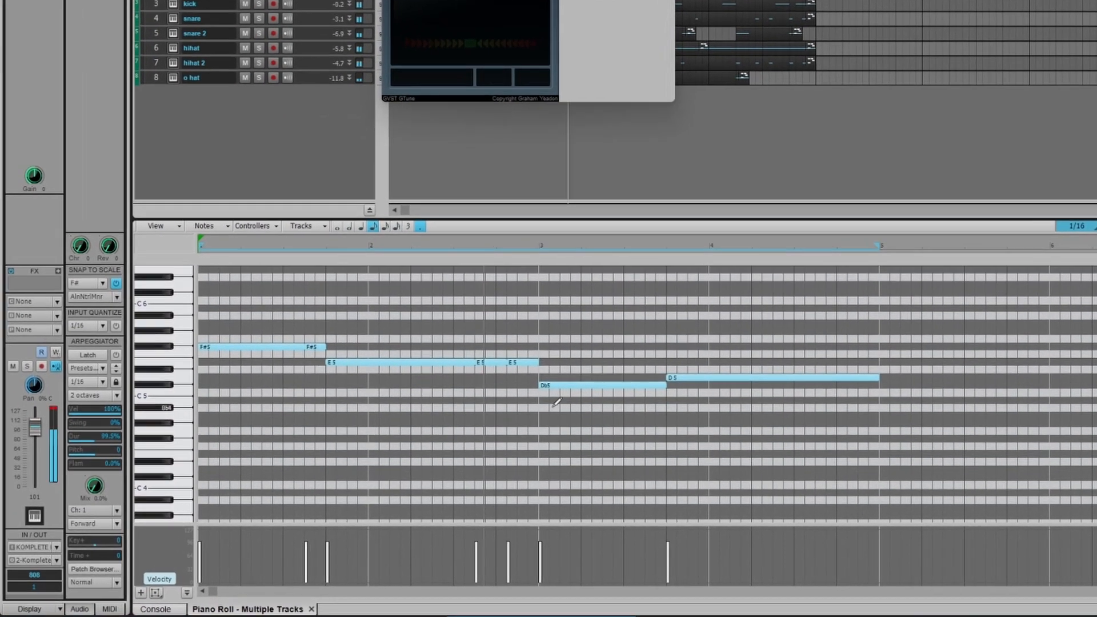
- Split the final D5 note of the 808 line into shorter hits, and raise the short F#, E, Db and D hits one octave
click(727, 415)
click(750, 415)
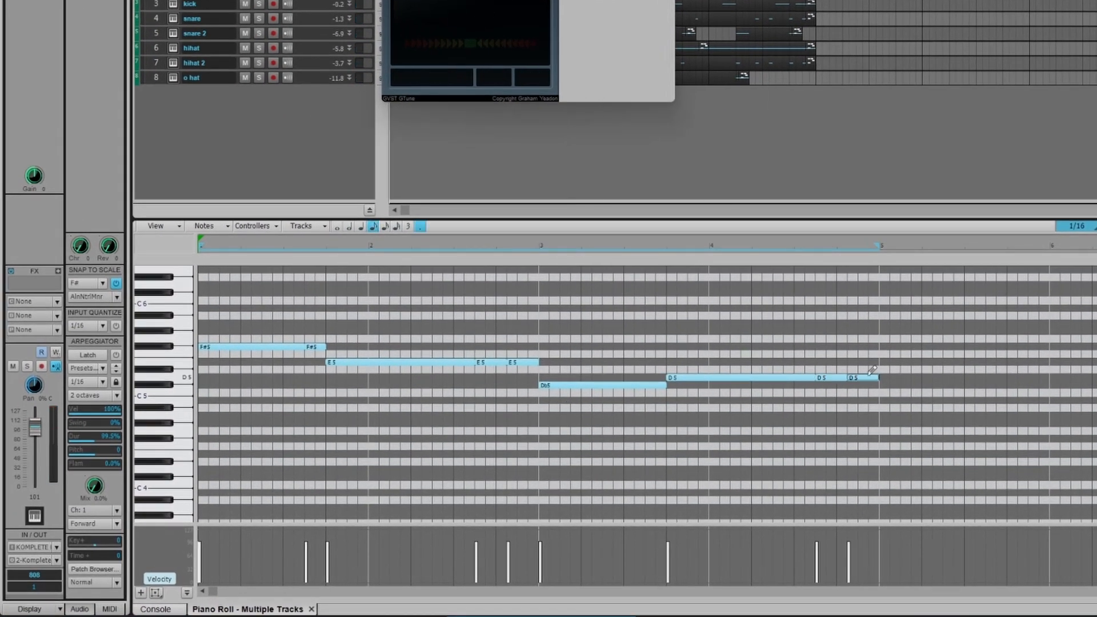
click(315, 347)
key(shift+Up)
click(657, 432)
key(shift+Up)
click(831, 424)
ctrl+click(862, 424)
key(shift+Up)
click(492, 408)
- Raise the velocity of all 808 notes to the maximum and play the loop
key(ctrl+a)
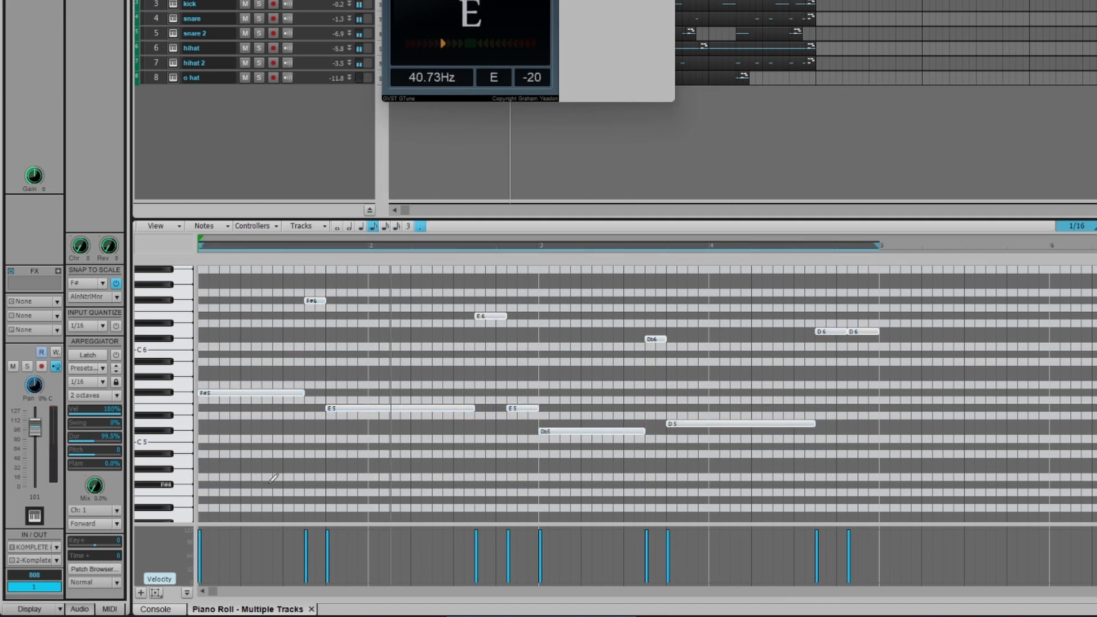
key(space)
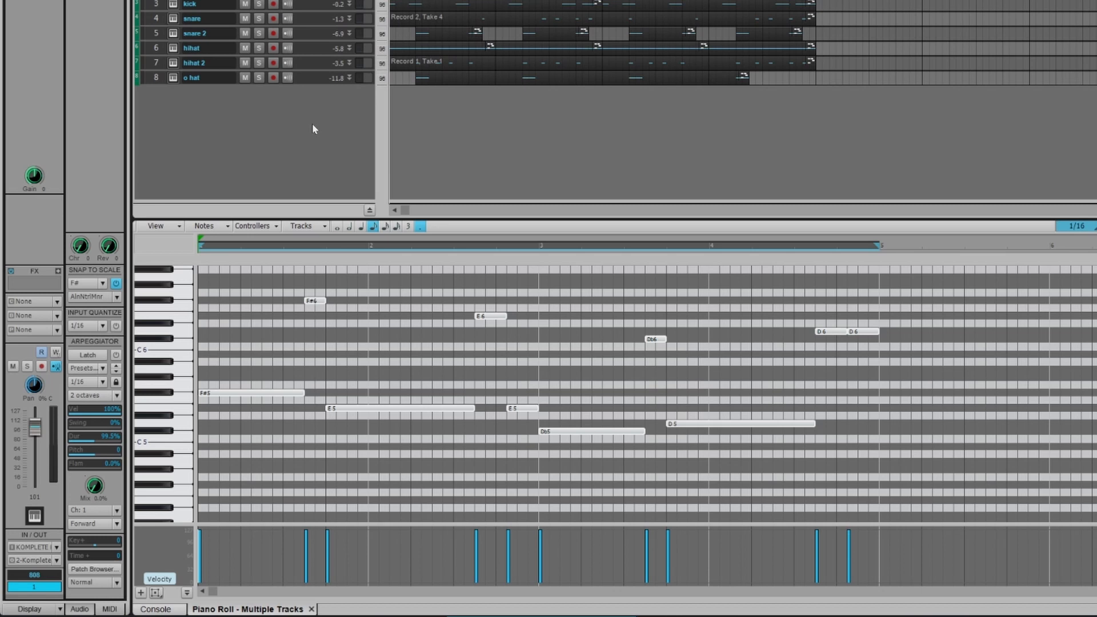
key(space)
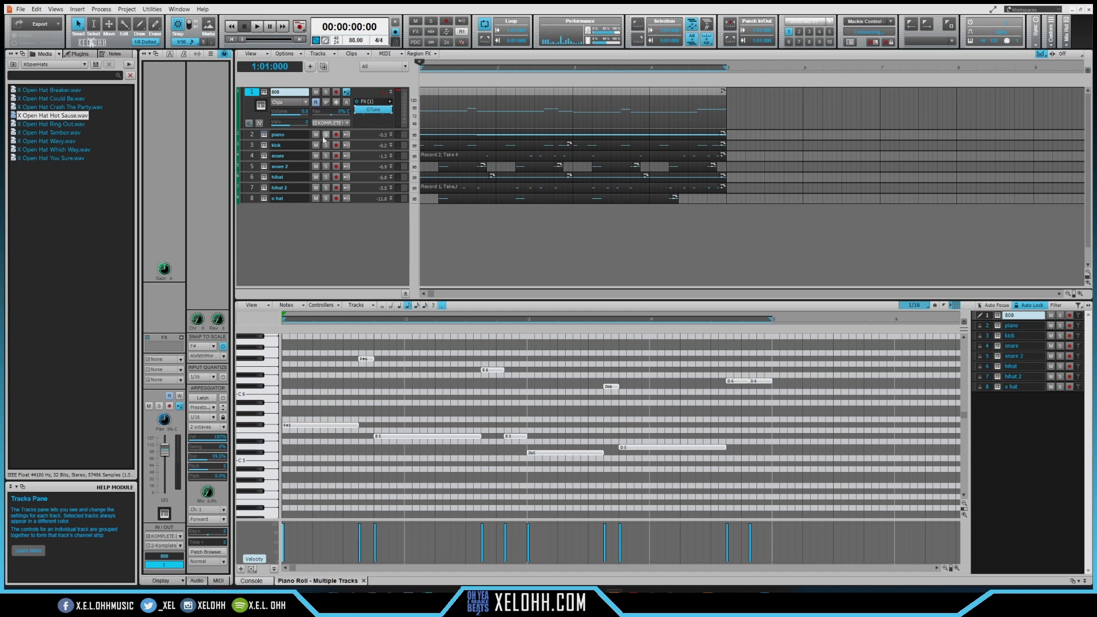
- Insert a Komplete Kontrol instrument track and set its input to KOMPLETE KONTROL - 1, MIDI Omni
right_click(348, 228)
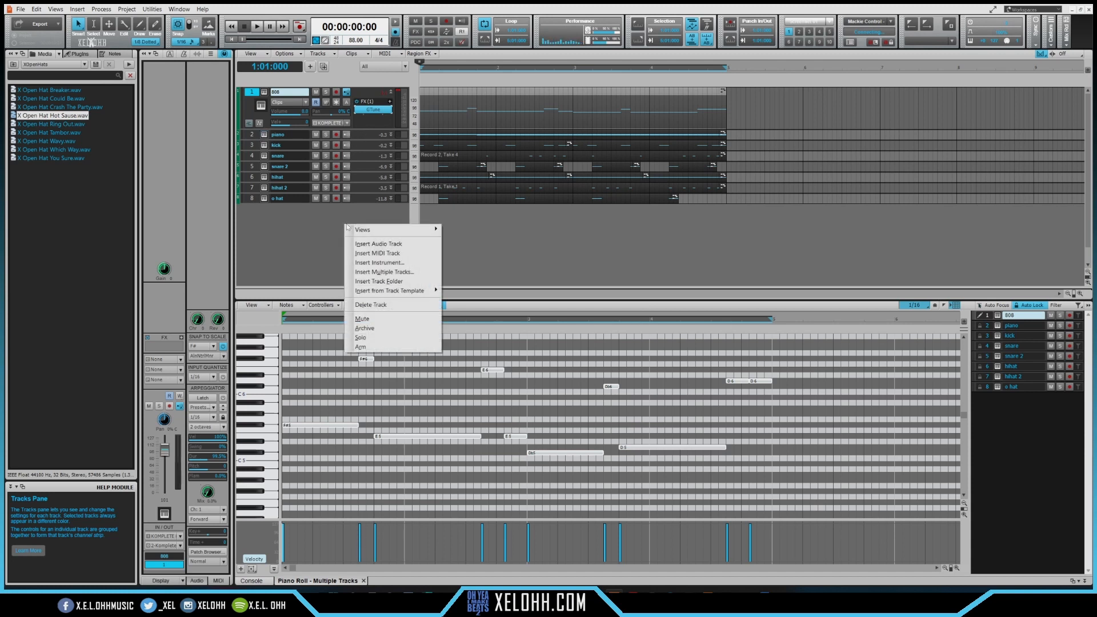
click(395, 262)
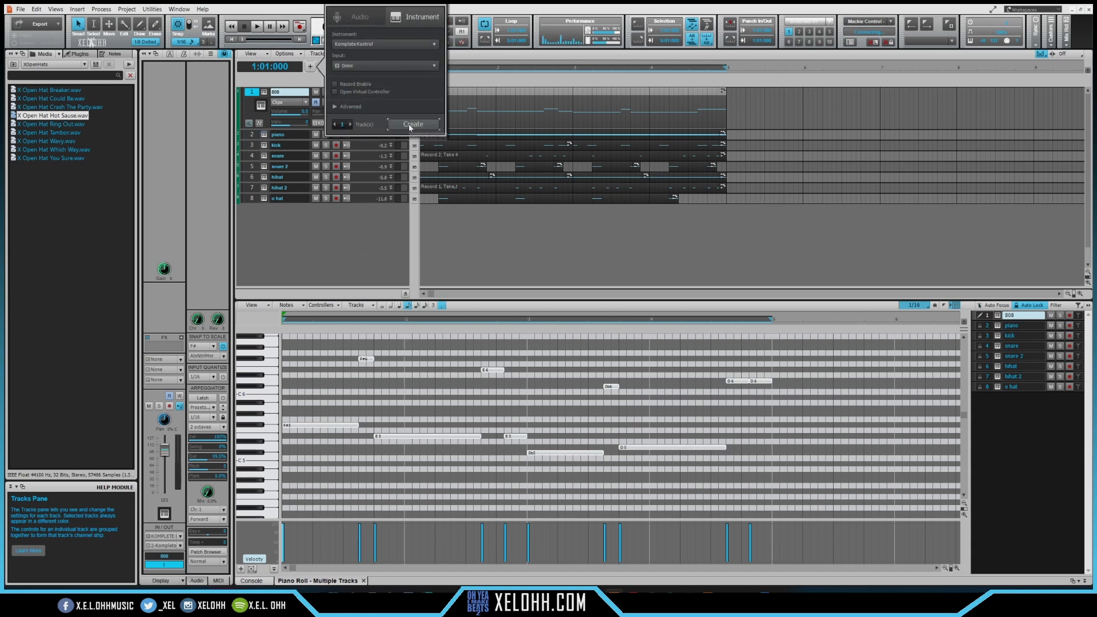
click(413, 124)
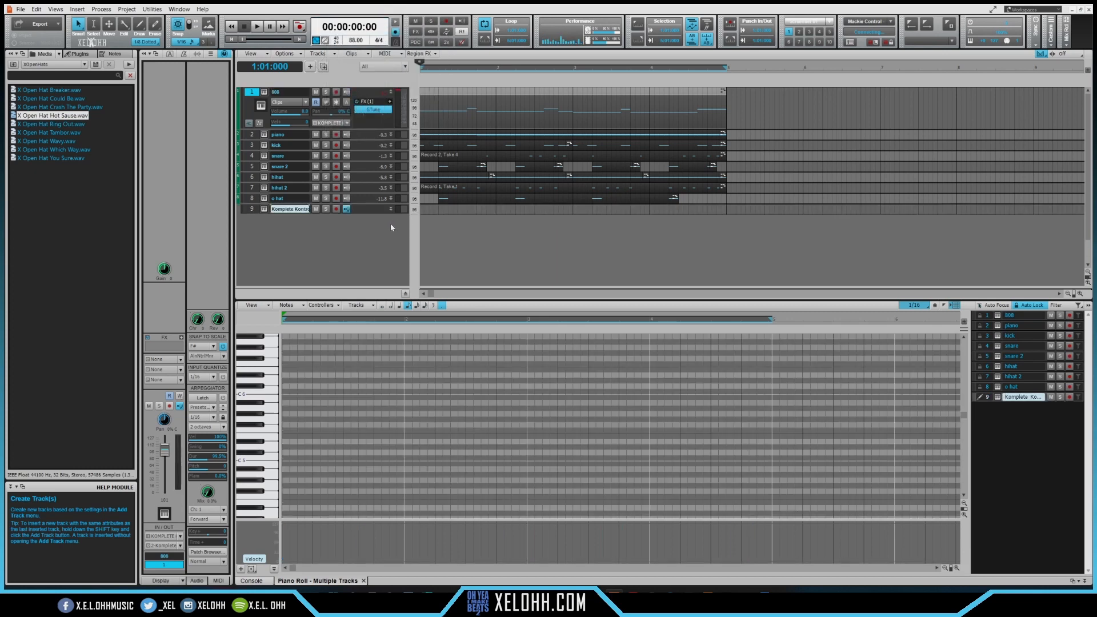
click(391, 209)
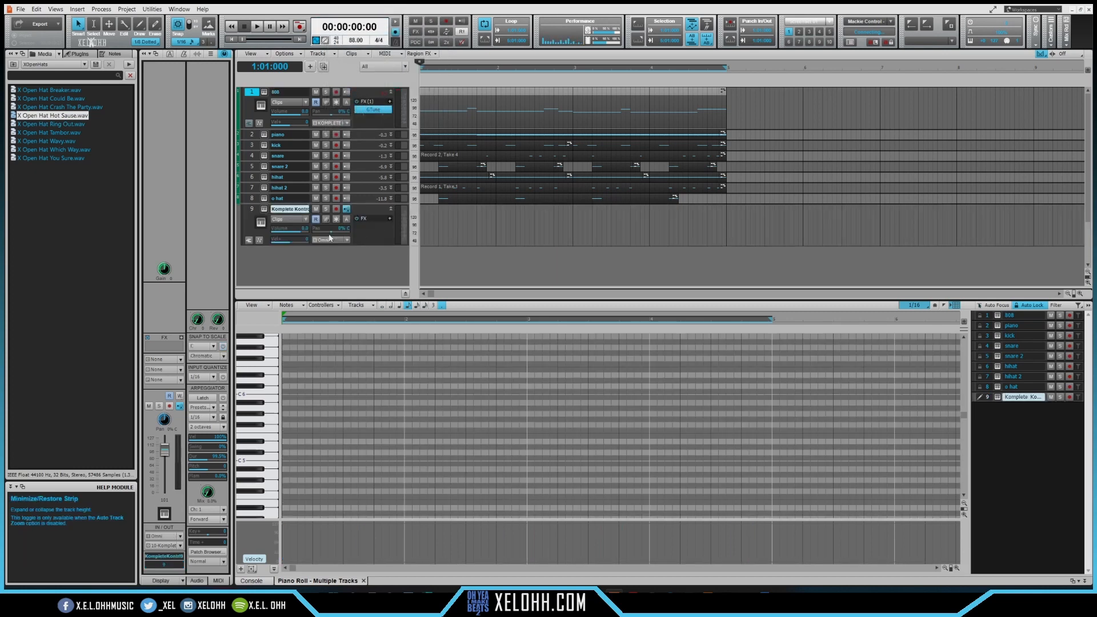
click(345, 241)
mouse_move(400, 279)
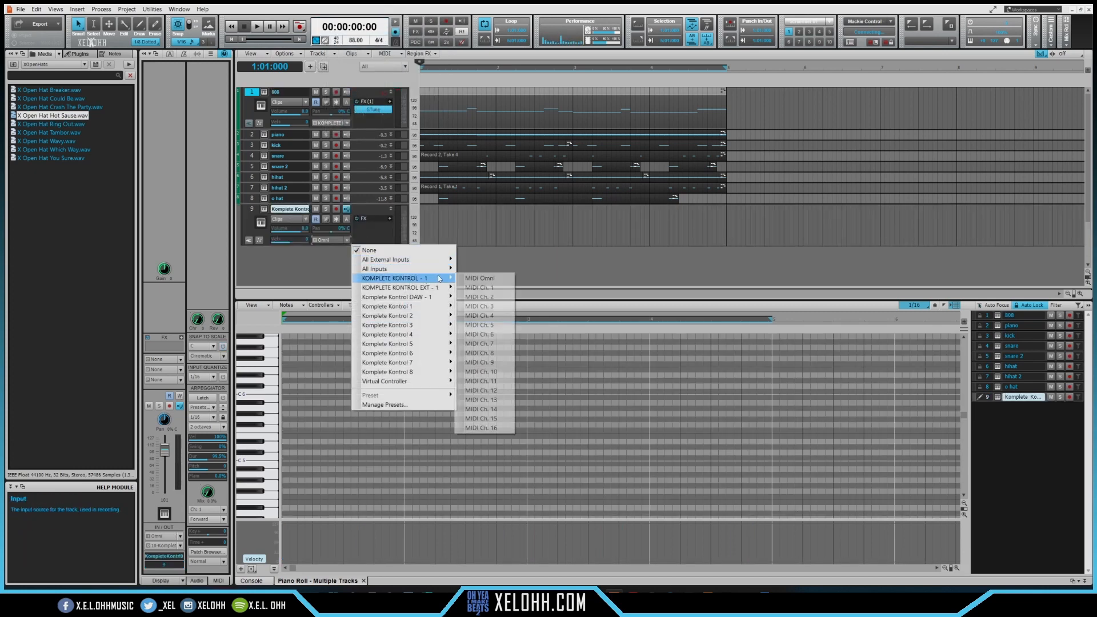
click(473, 278)
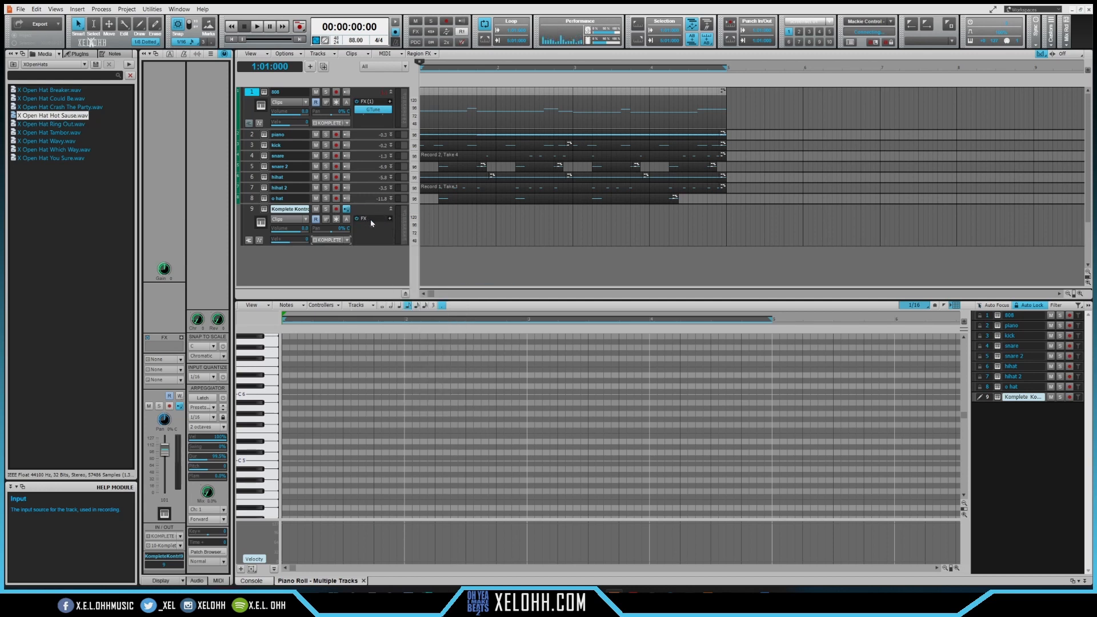
click(391, 208)
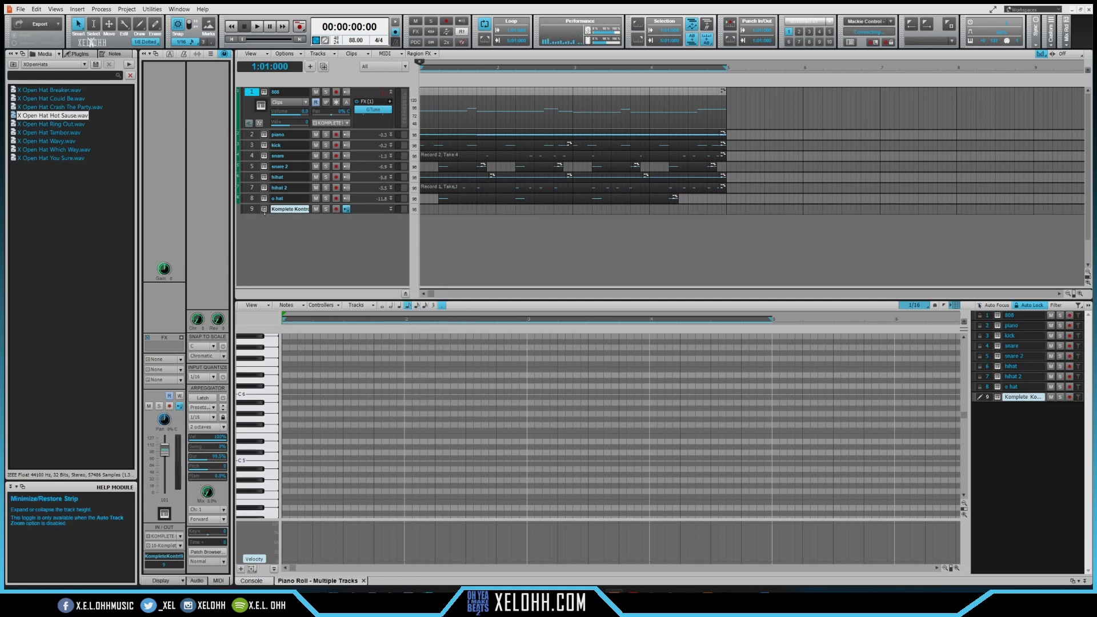
- Load Spitfire LABS in the new track's Komplete Kontrol and choose the starred preset Strings: Short
click(264, 210)
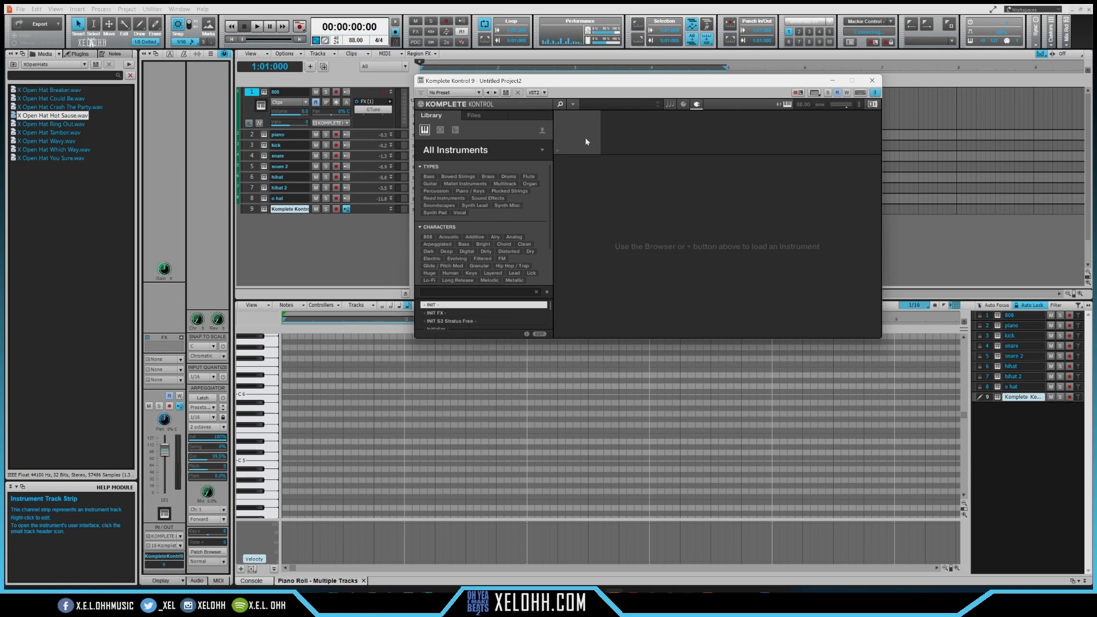
click(557, 151)
mouse_move(611, 245)
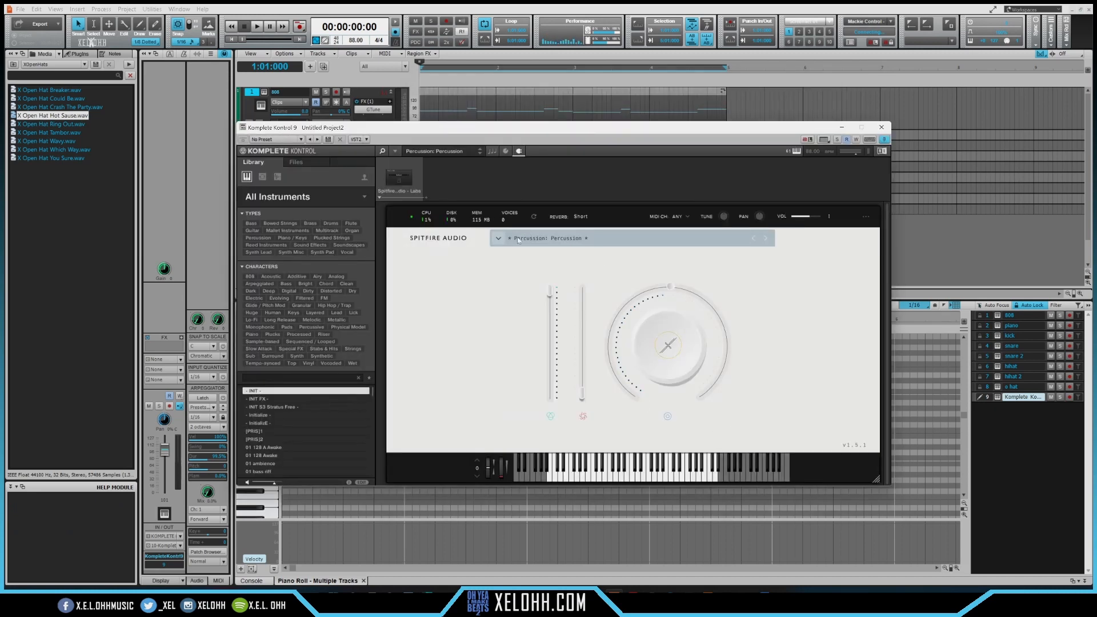
click(499, 239)
click(523, 274)
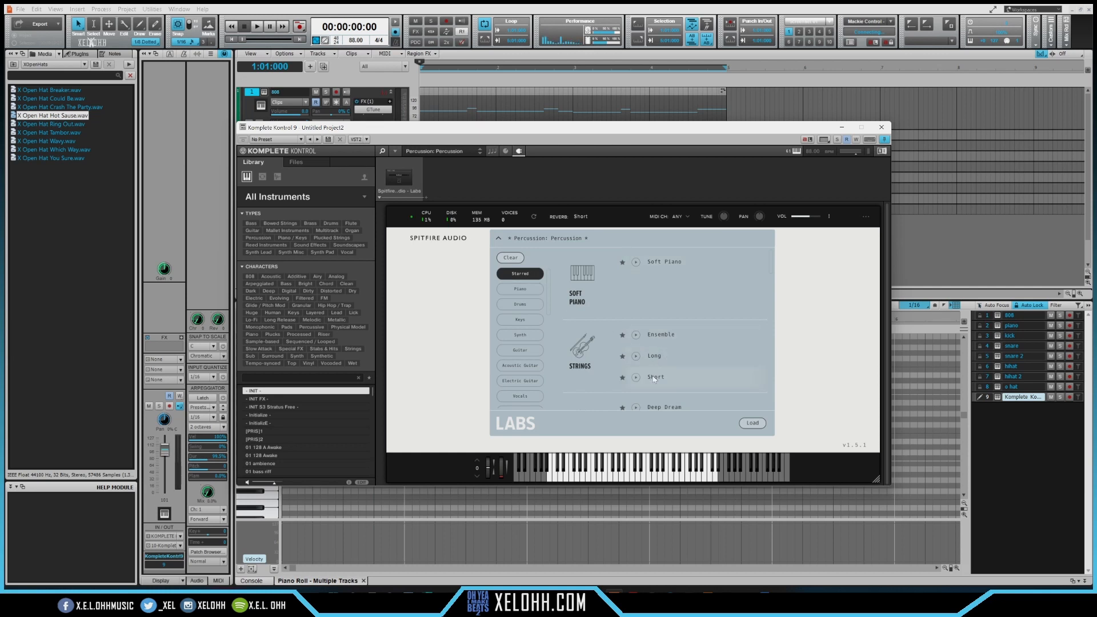
click(653, 376)
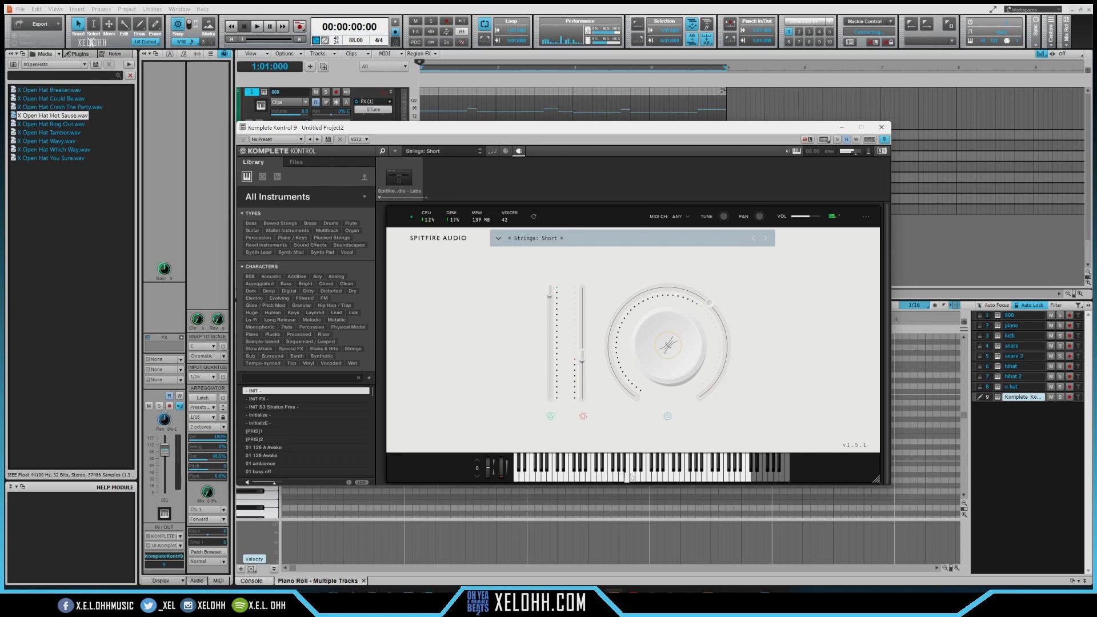
- Close the Komplete Kontrol window and copy the piano chord clip onto the strings track
click(882, 128)
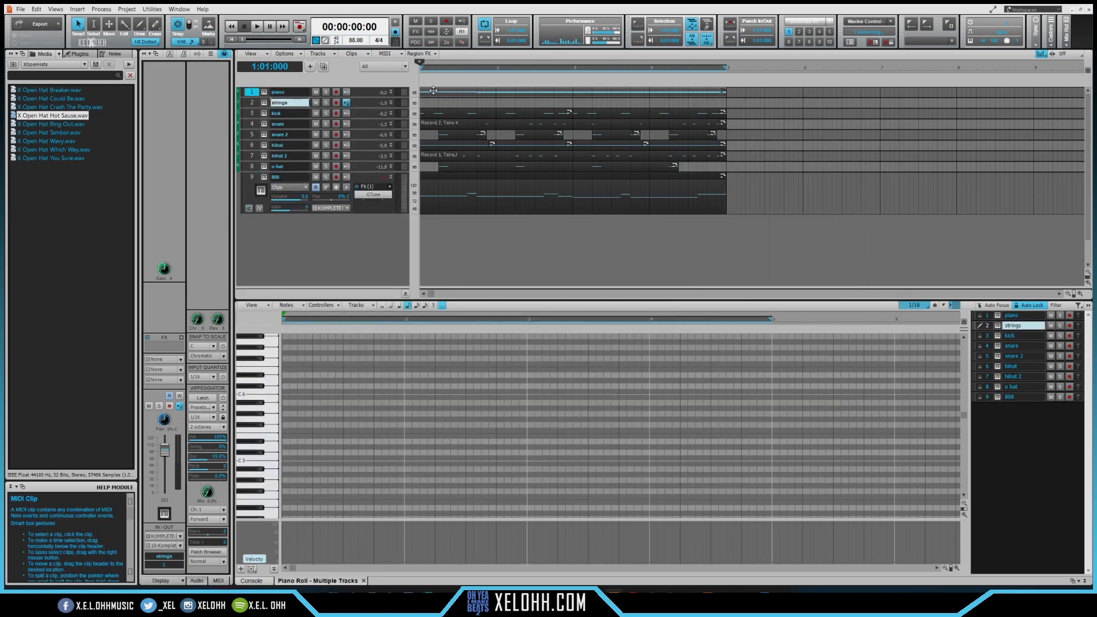
drag(433, 90, 433, 105)
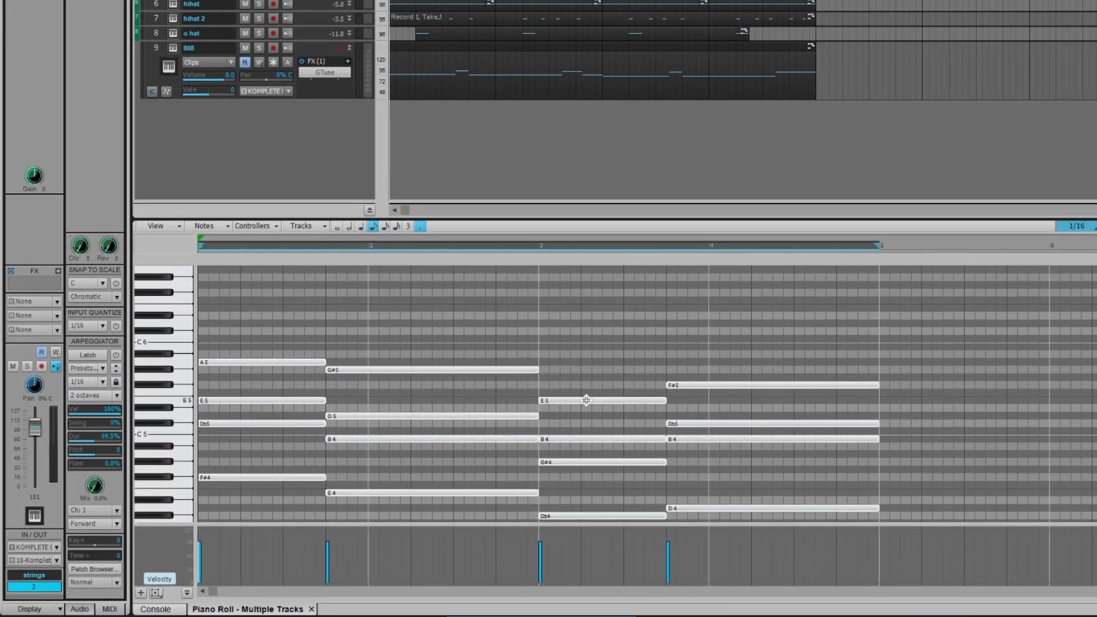
scroll(565, 428, down, 2)
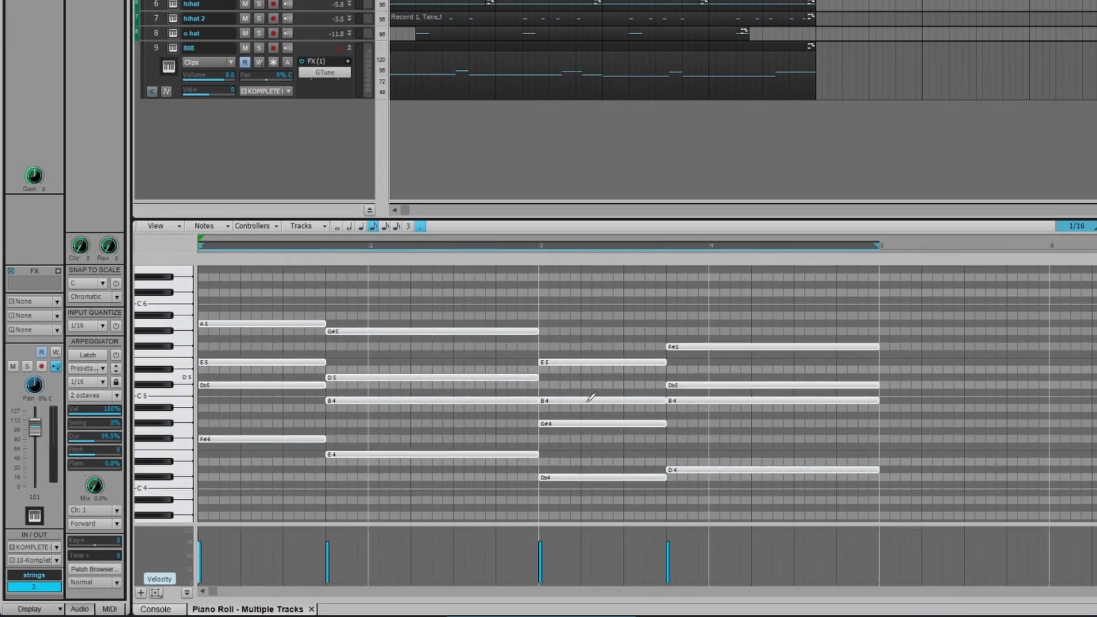
scroll(591, 397, up, 1)
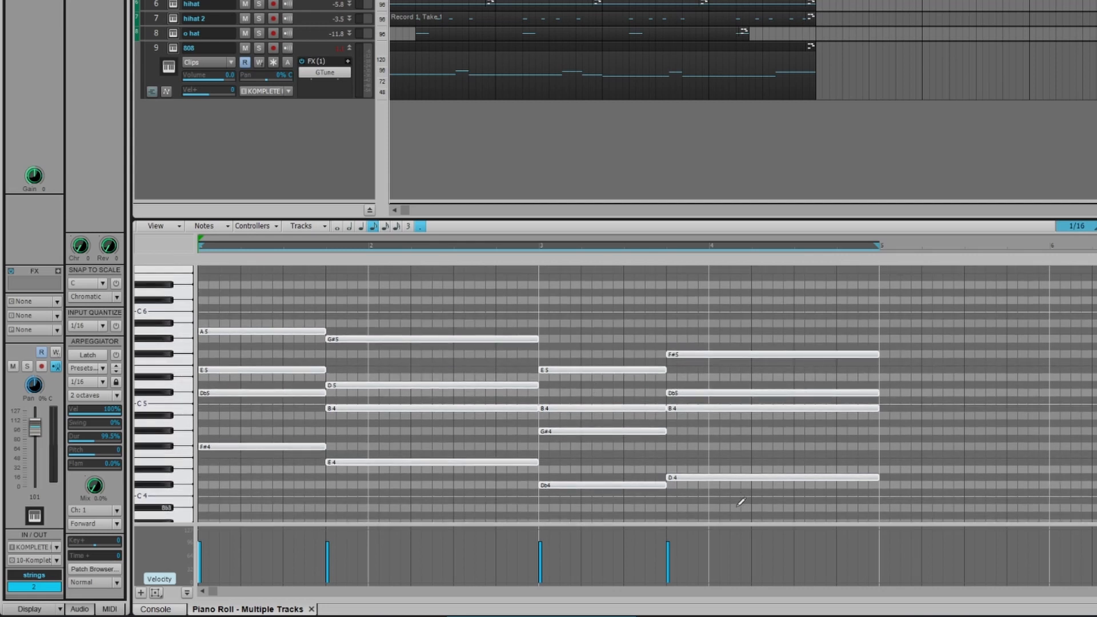
- Select all the chord notes in the strings clip and raise them one octave
drag(754, 507, 257, 306)
key(shift+Up)
scroll(166, 445, up, 5)
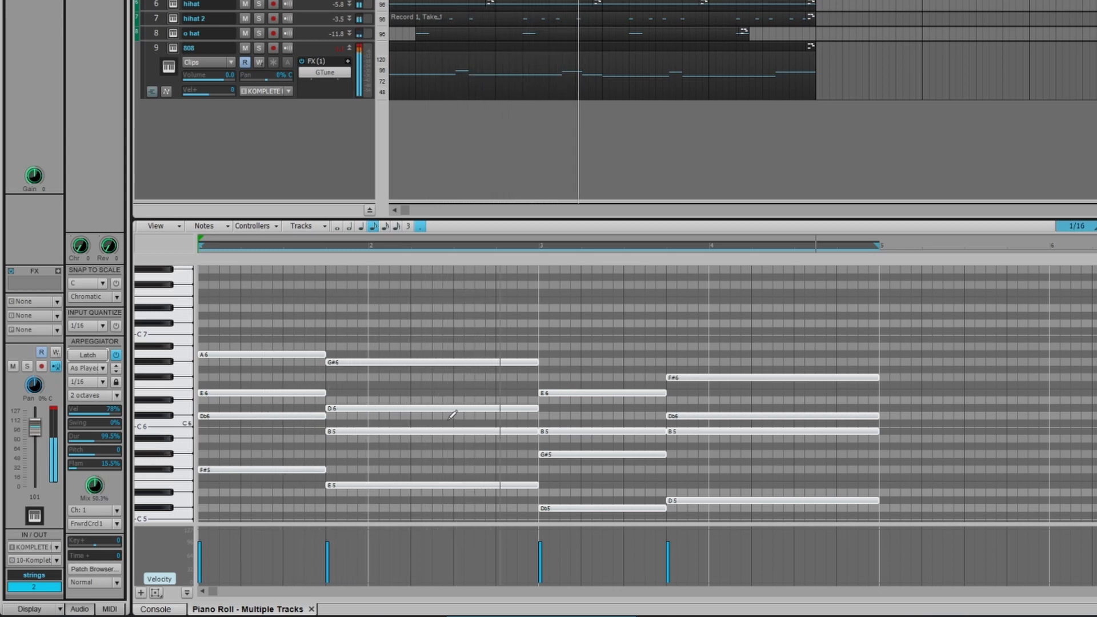
- Stop playback and examine the arpeggiated notes of the strings track across the whole pitch range
key(space)
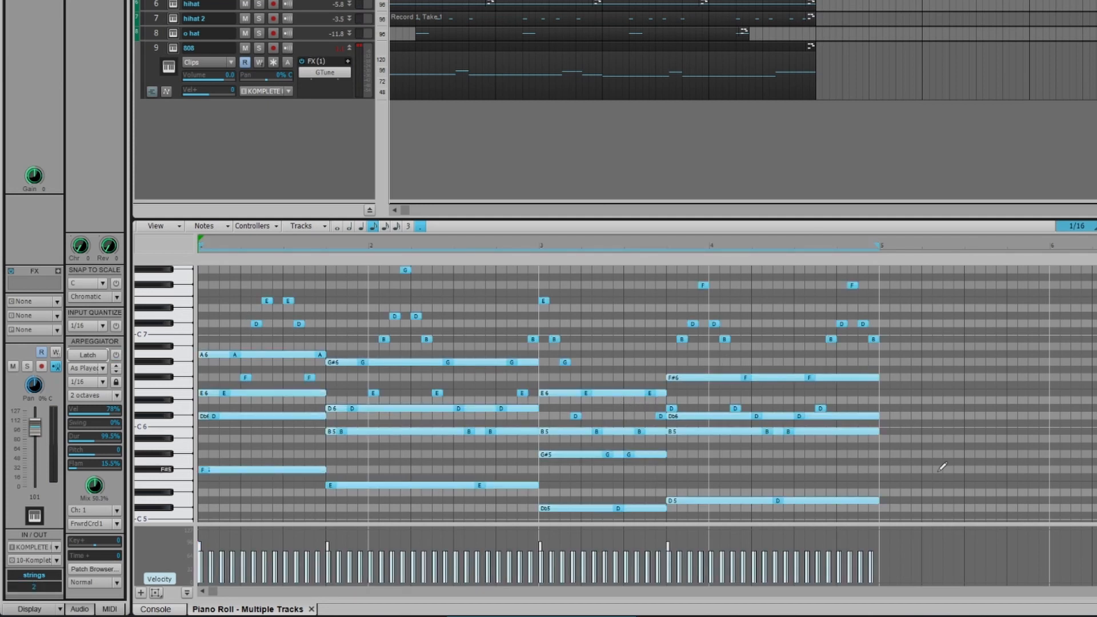
scroll(942, 467, up, 4)
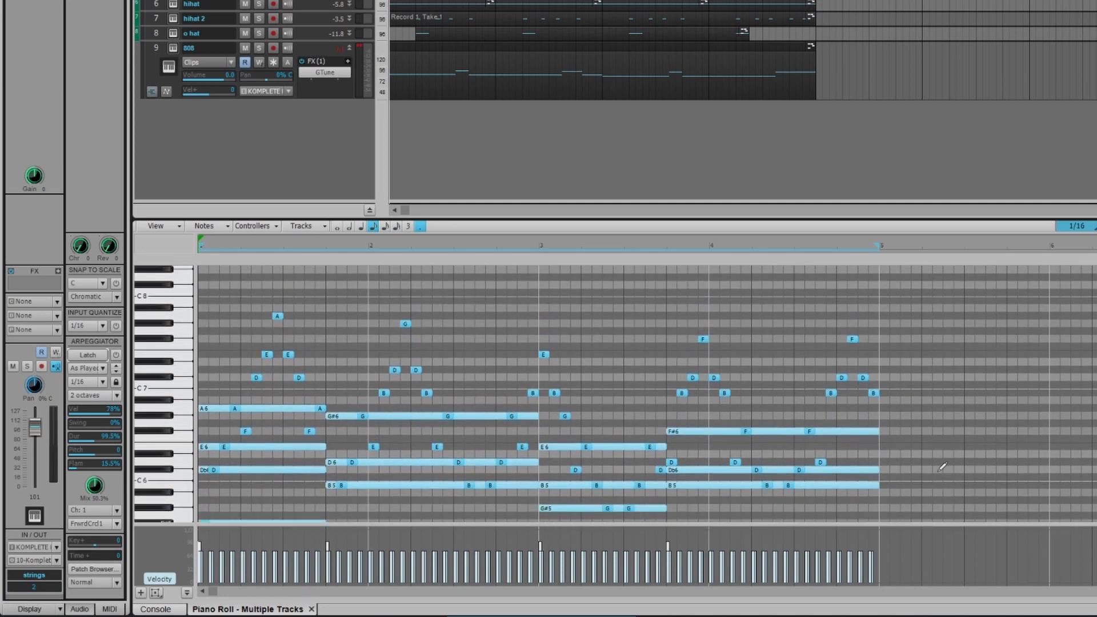
scroll(934, 454, down, 2)
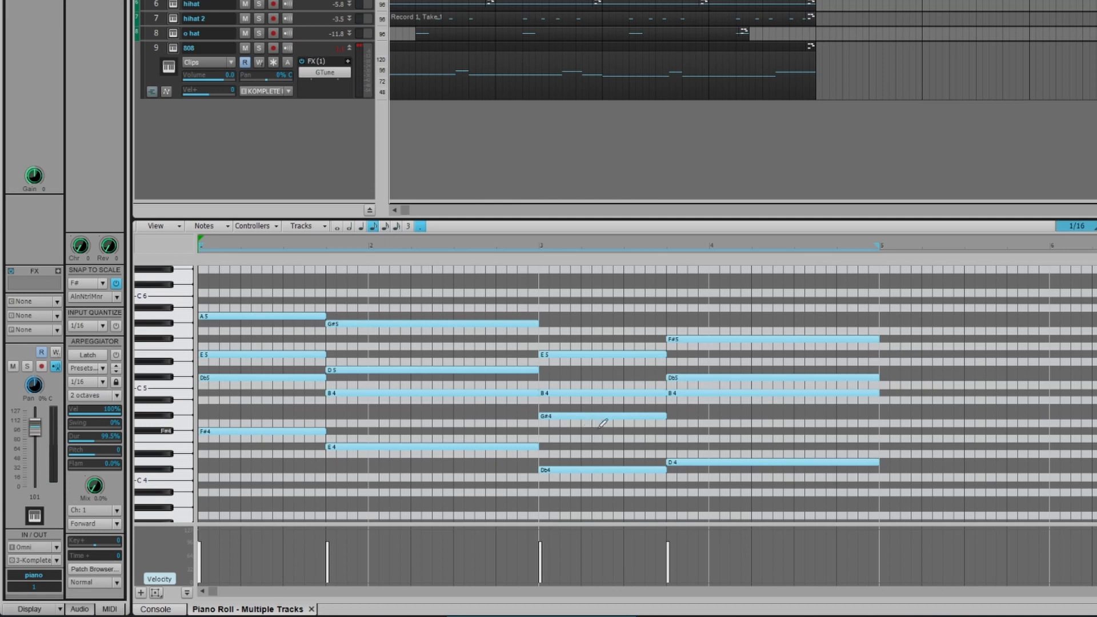
- Strum all the piano chords with the CAL script, using 10 ticks between notes and direction 0 (low to high), and play the loop
drag(714, 494, 247, 294)
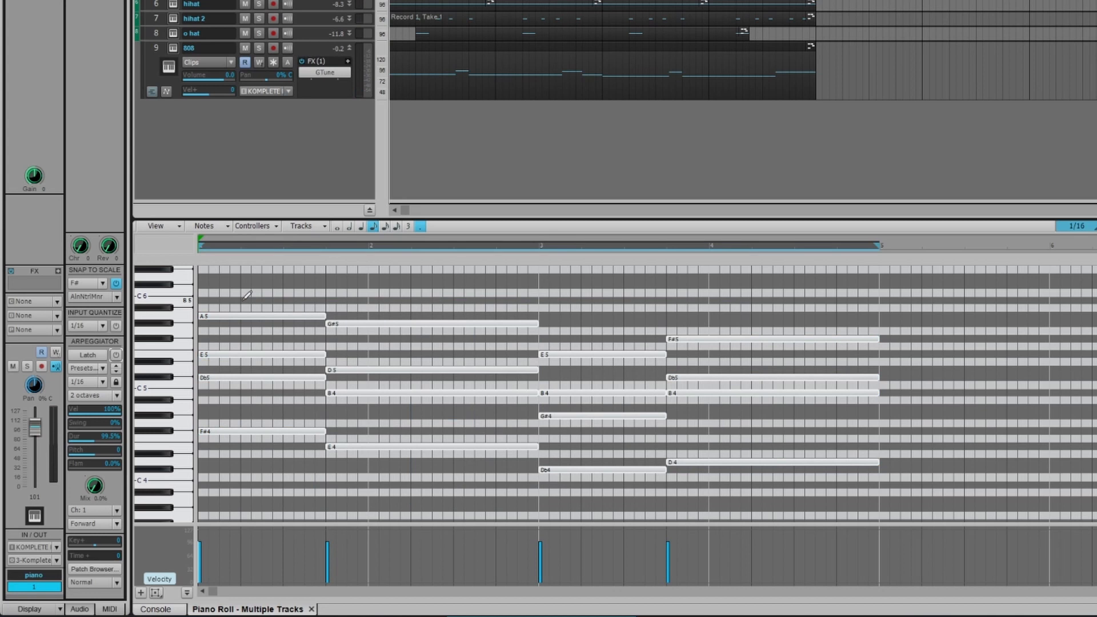
key(ctrl+F1)
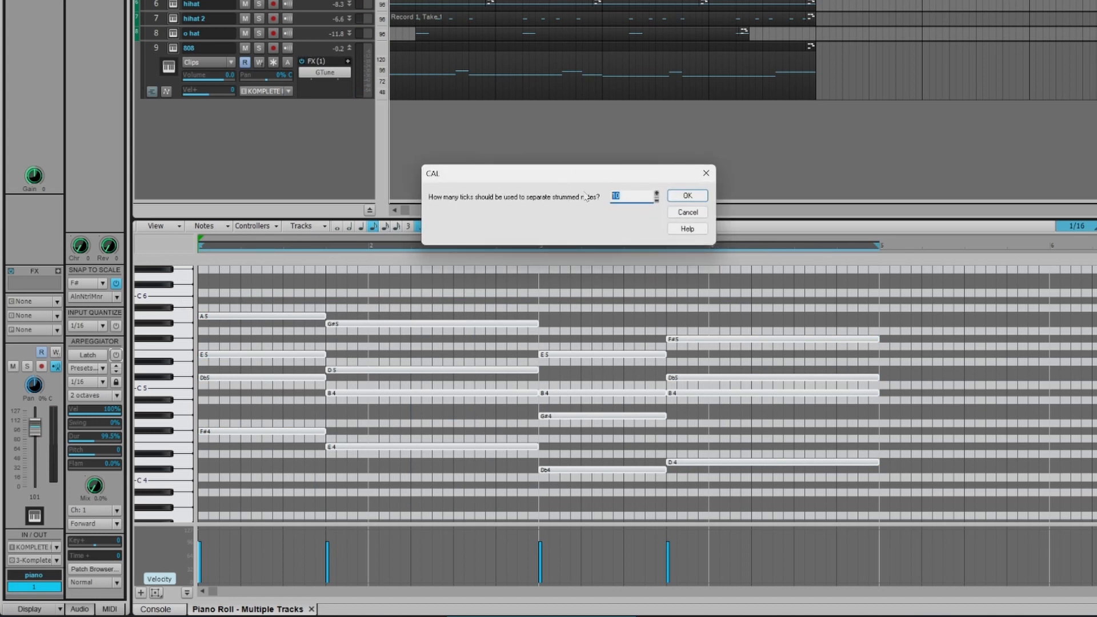
key(Return)
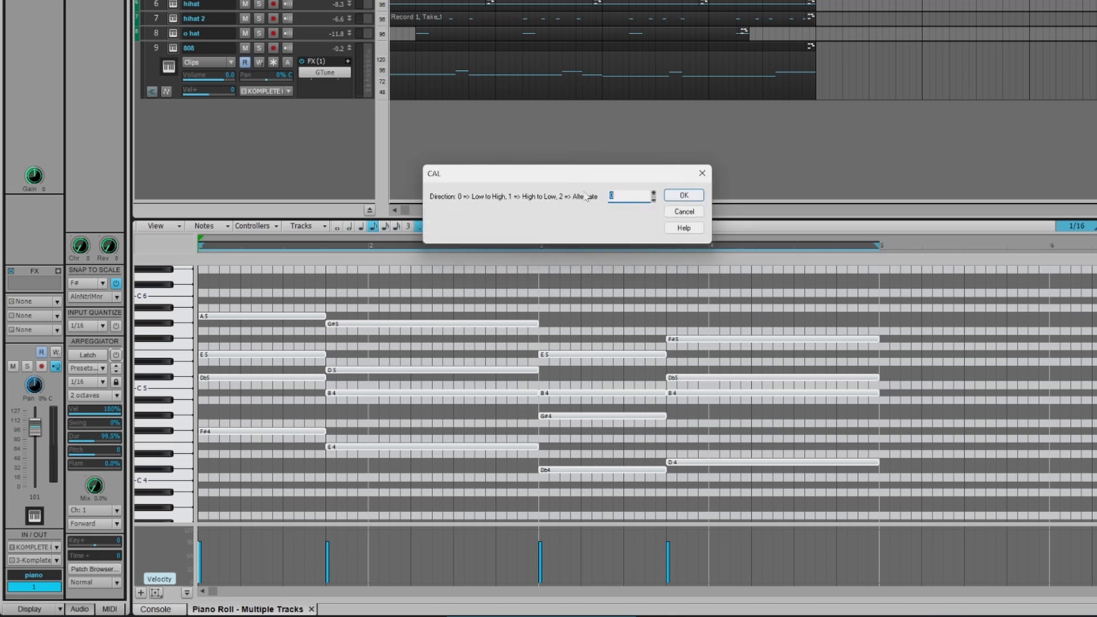
click(693, 197)
key(space)
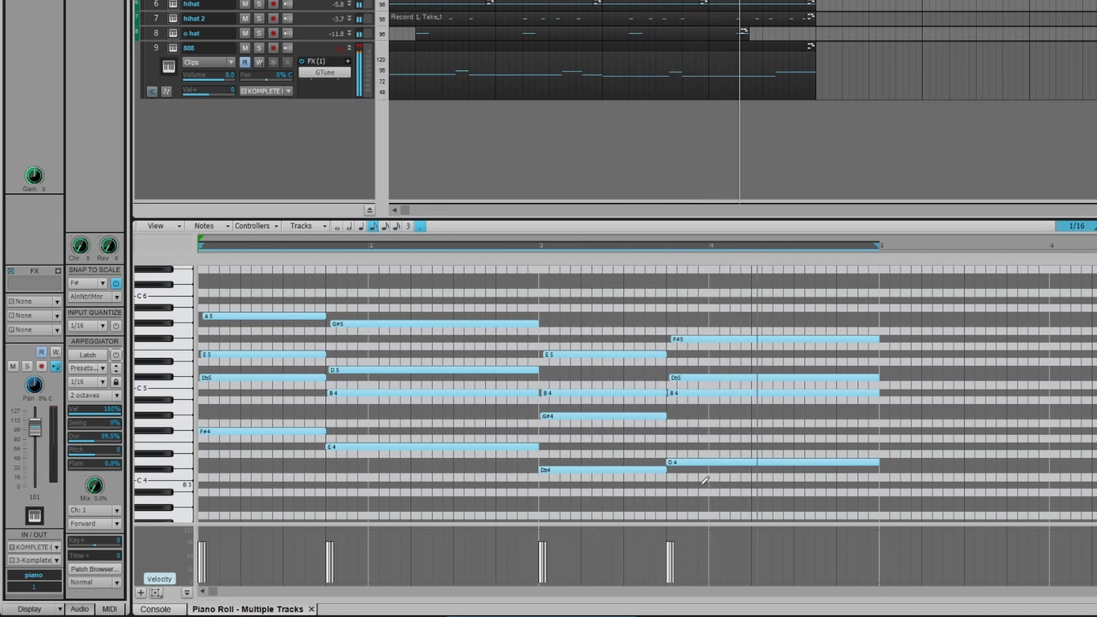
- Apply the Velocity MIDI effect to all piano notes, set to 100 with Randomize enabled
key(ctrl+a)
right_click(543, 314)
click(563, 348)
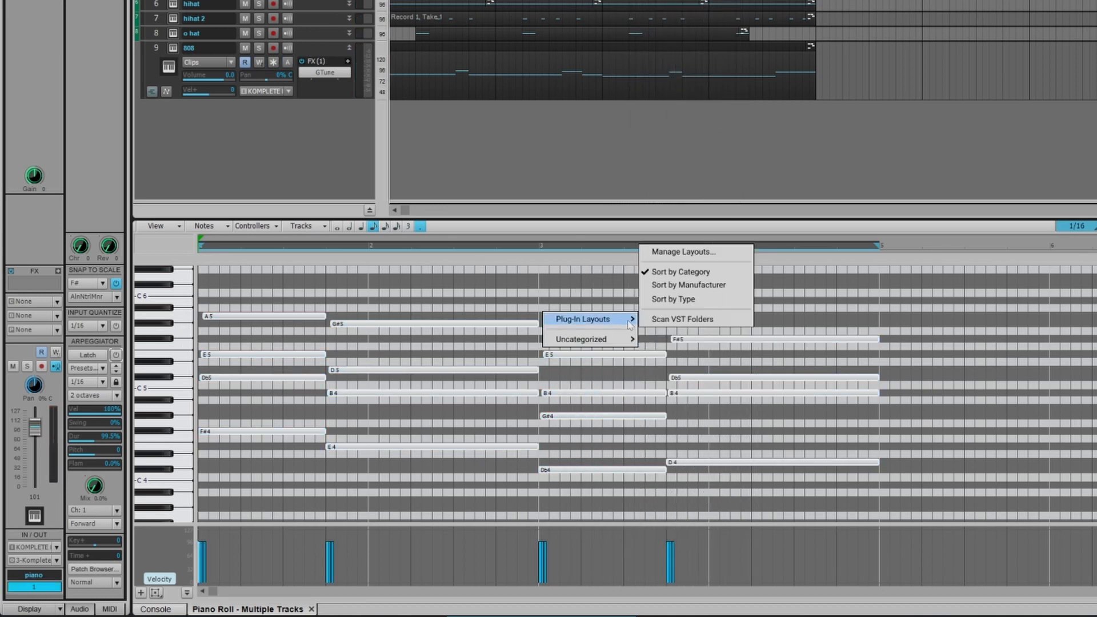
mouse_move(600, 339)
click(679, 337)
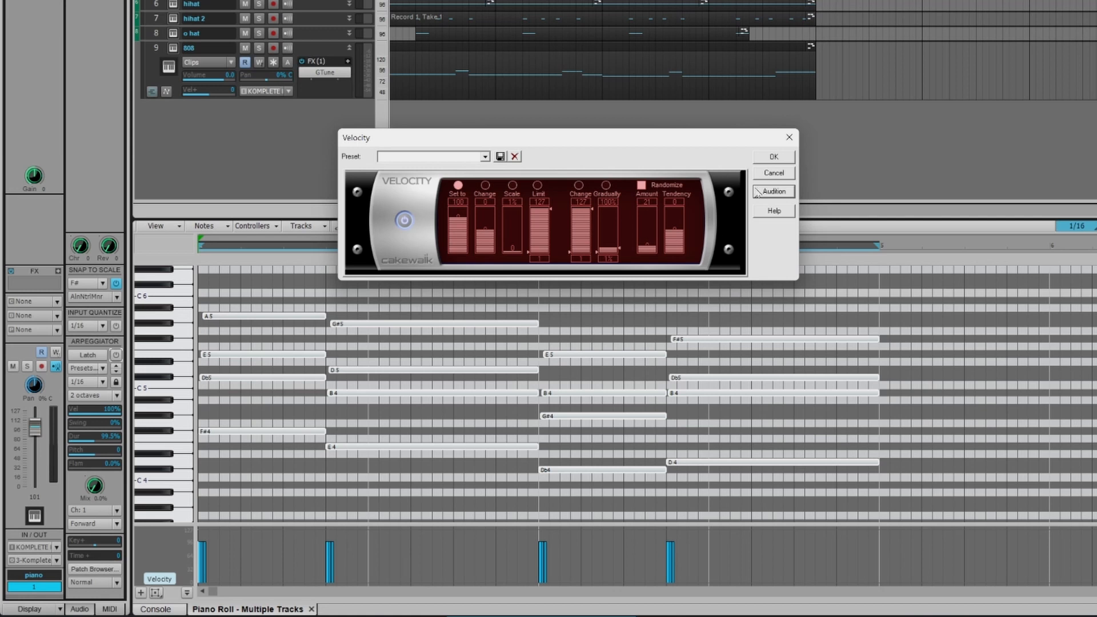
click(775, 158)
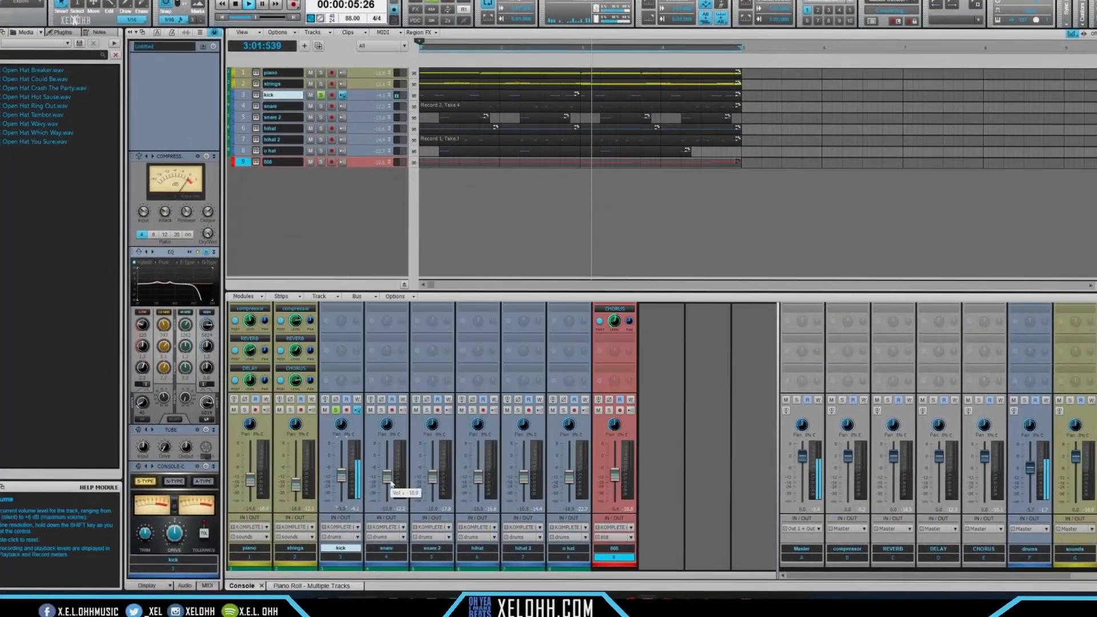
- Solo the snare and snare 2 tracks with the kick, raise the snare's volume slightly, and give the snare a REVERB send
click(381, 410)
drag(387, 478, 388, 475)
click(427, 411)
scroll(387, 354, up, 1)
click(405, 320)
drag(387, 342, 387, 355)
mouse_move(387, 446)
mouse_down()
mouse_move(387, 436)
mouse_move(435, 456)
mouse_up()
- Select the snare 2 track and raise a band in its EQ
click(425, 551)
click(181, 255)
drag(485, 305, 485, 290)
- Solo the hihat track, lower its volume slightly, and add REVERB and DELAY sends to it
click(465, 434)
drag(470, 500, 470, 504)
click(488, 323)
drag(470, 344, 468, 399)
click(486, 334)
- Solo hihat 2 and o hat, adding a REVERB send to hihat 2 and a DELAY send to o hat
click(507, 446)
click(531, 335)
drag(513, 357, 513, 367)
click(553, 445)
click(576, 334)
- Add the 808 and strings tracks to the solo mix and select the 808 track to show its channel settings
click(598, 446)
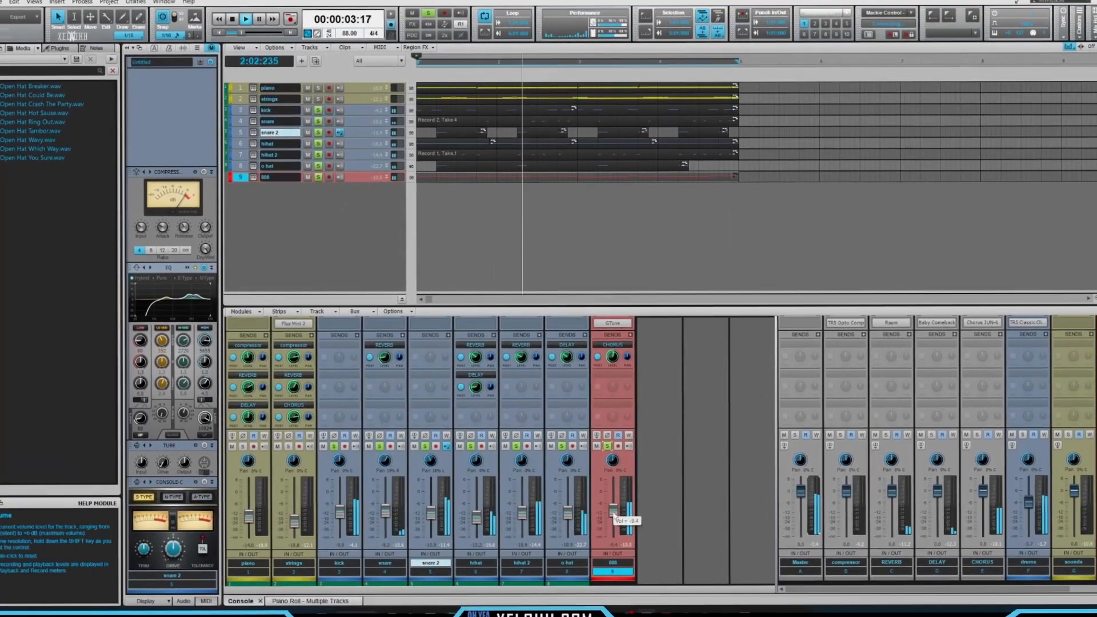
click(254, 176)
click(1047, 190)
click(288, 446)
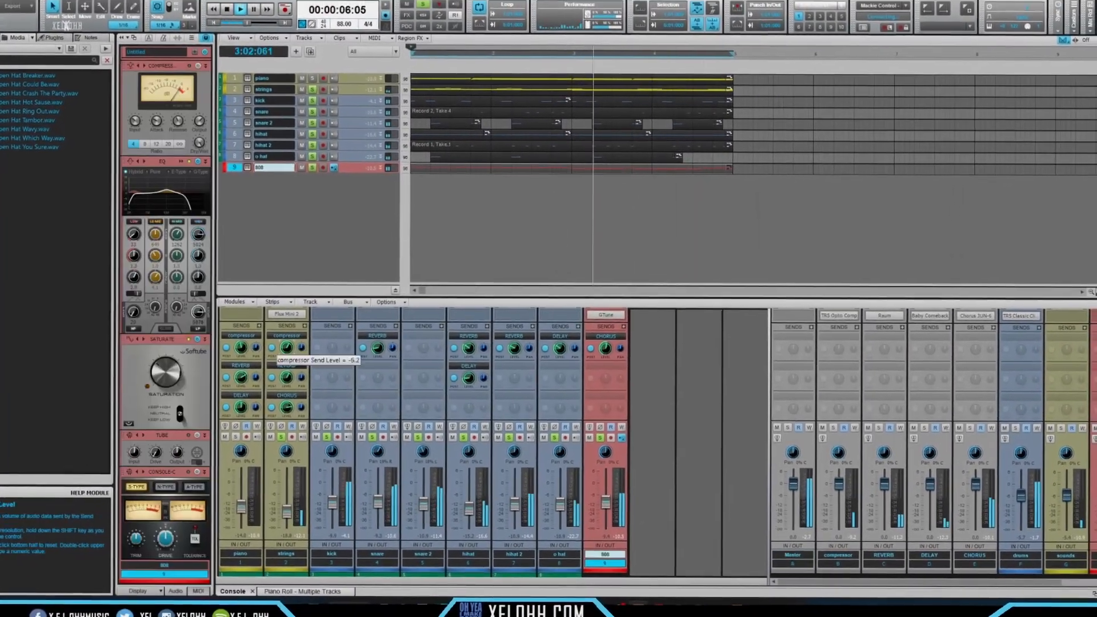